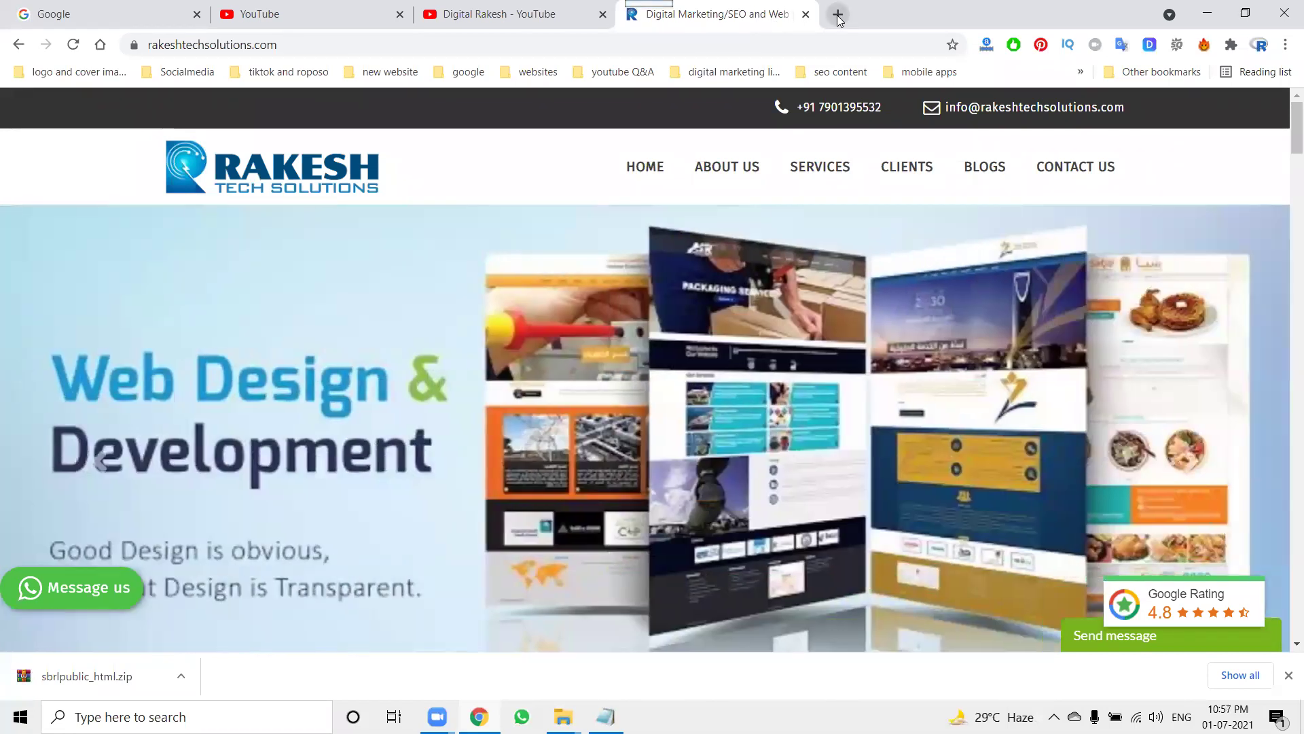
Open a new blank Chrome tab beside the company website tab
left_click(839, 14)
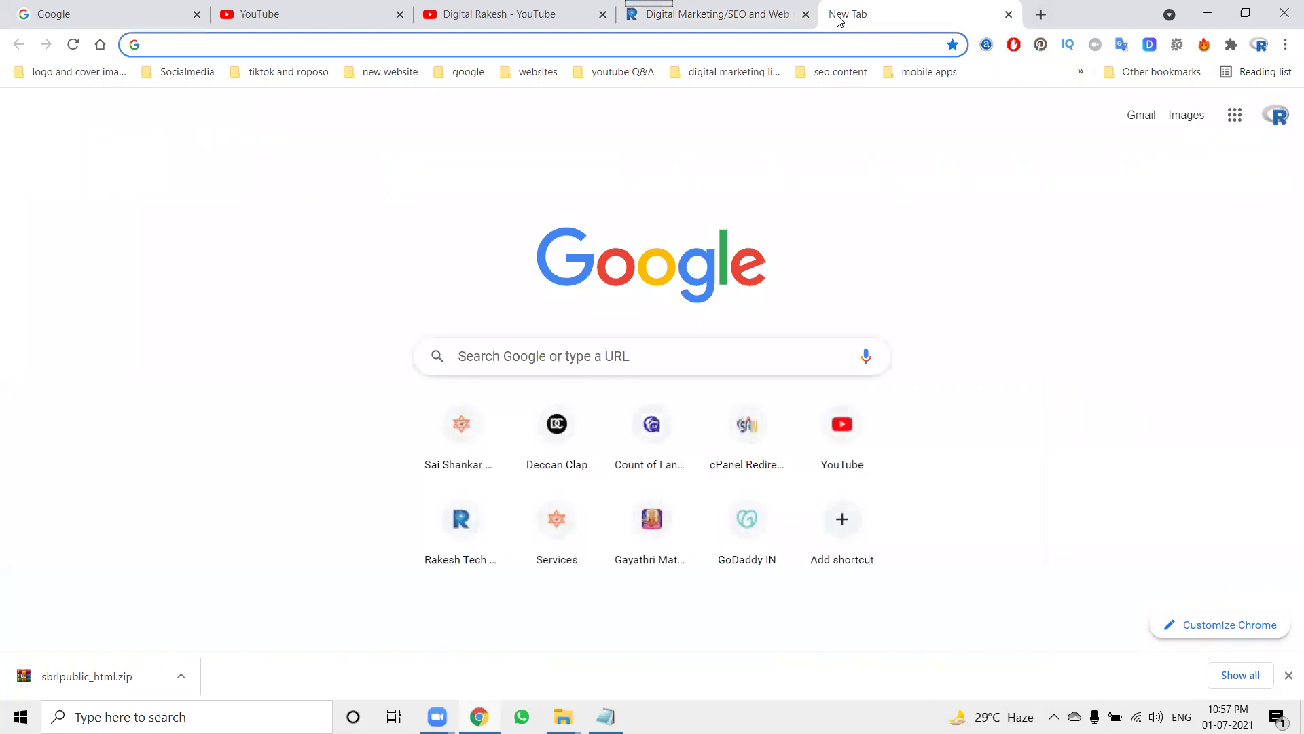
Enter 'adw' in the address bar to load ads.google.com via the adwords.google.com suggestion
type("adw")
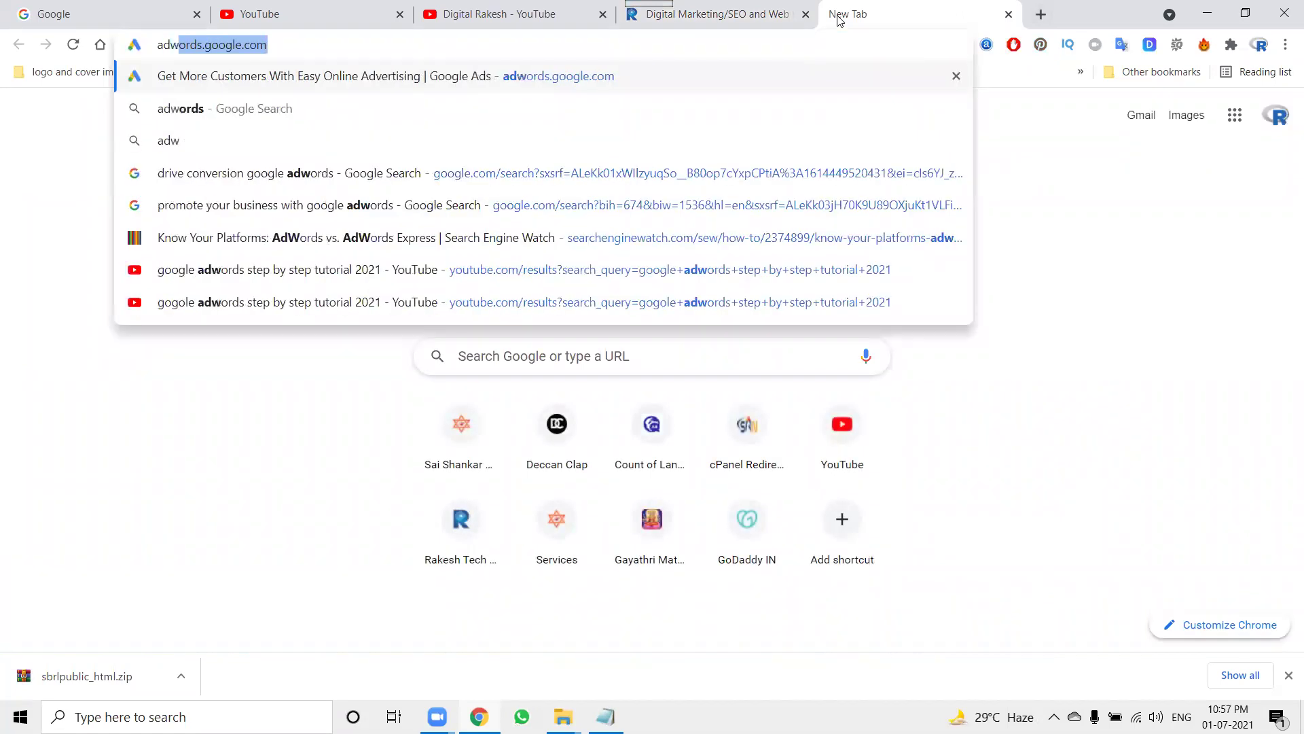
key("Return")
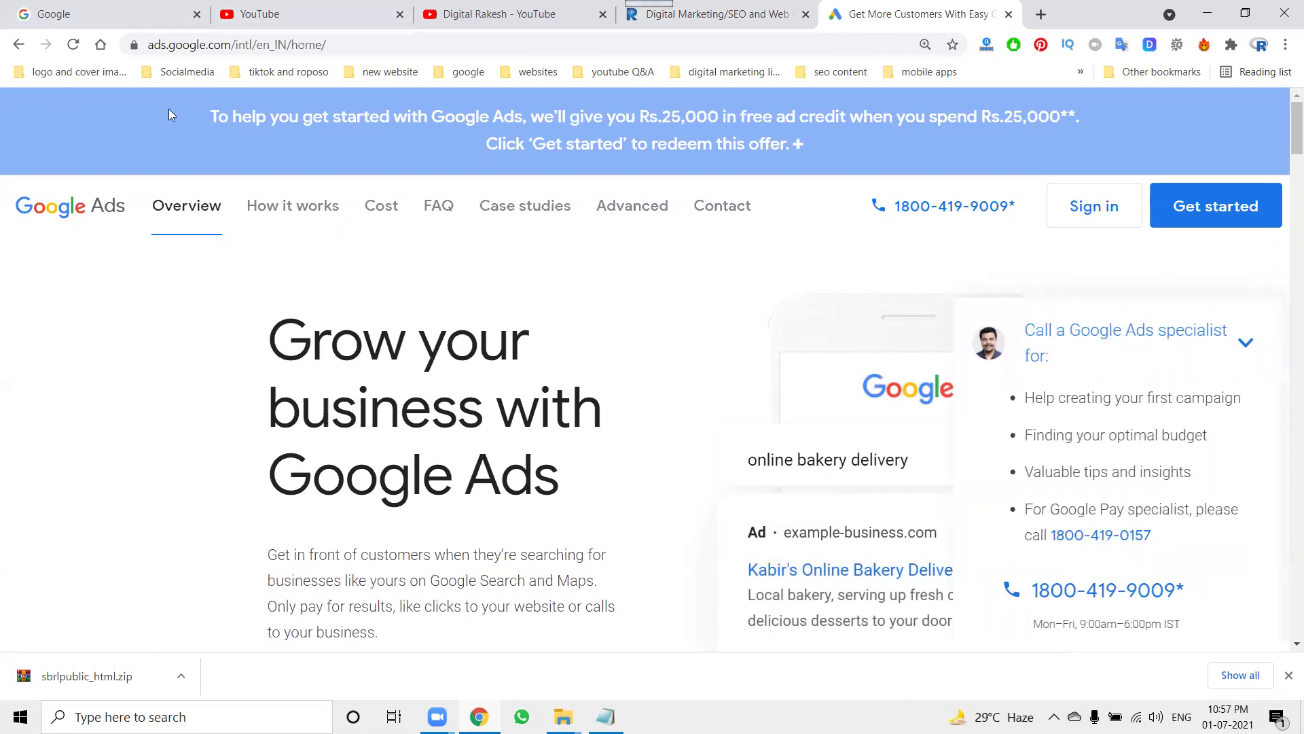
mouse_move(272, 119)
Sign in to Google Ads to reach the account chooser listing two accounts
mouse_move(693, 145)
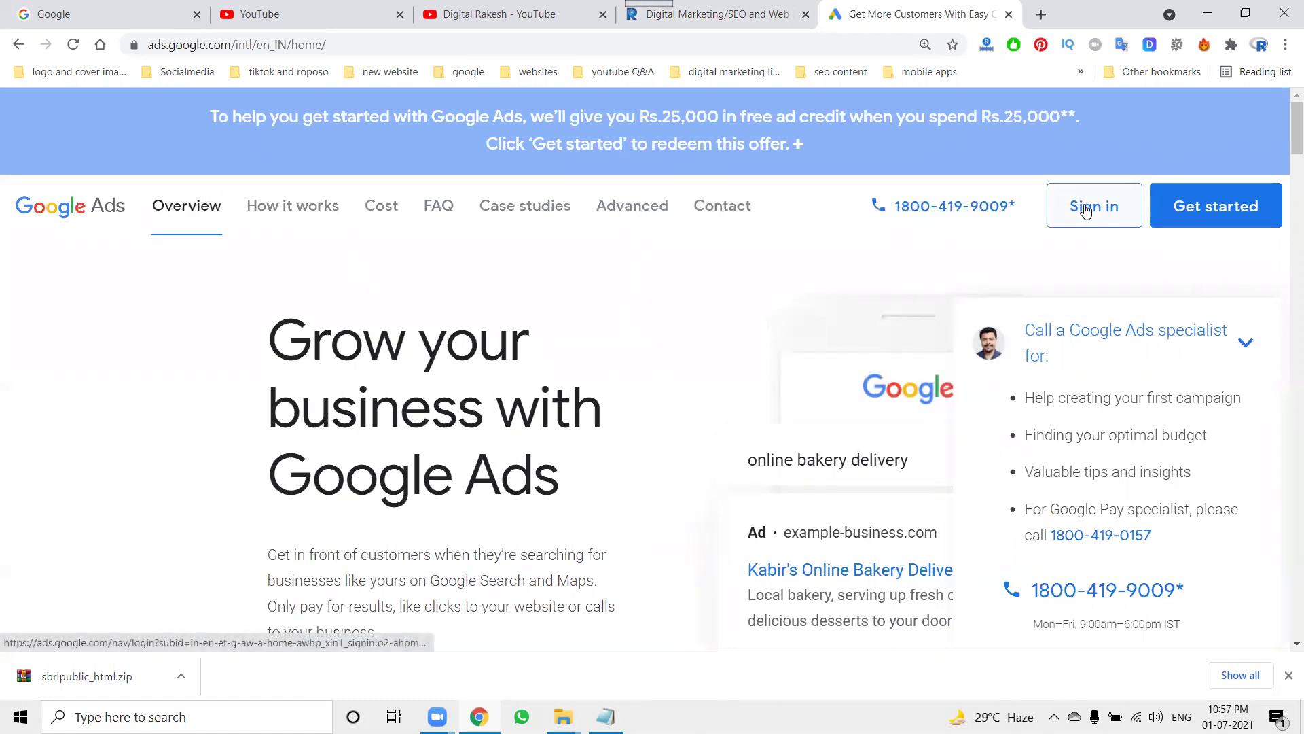
left_click(1086, 210)
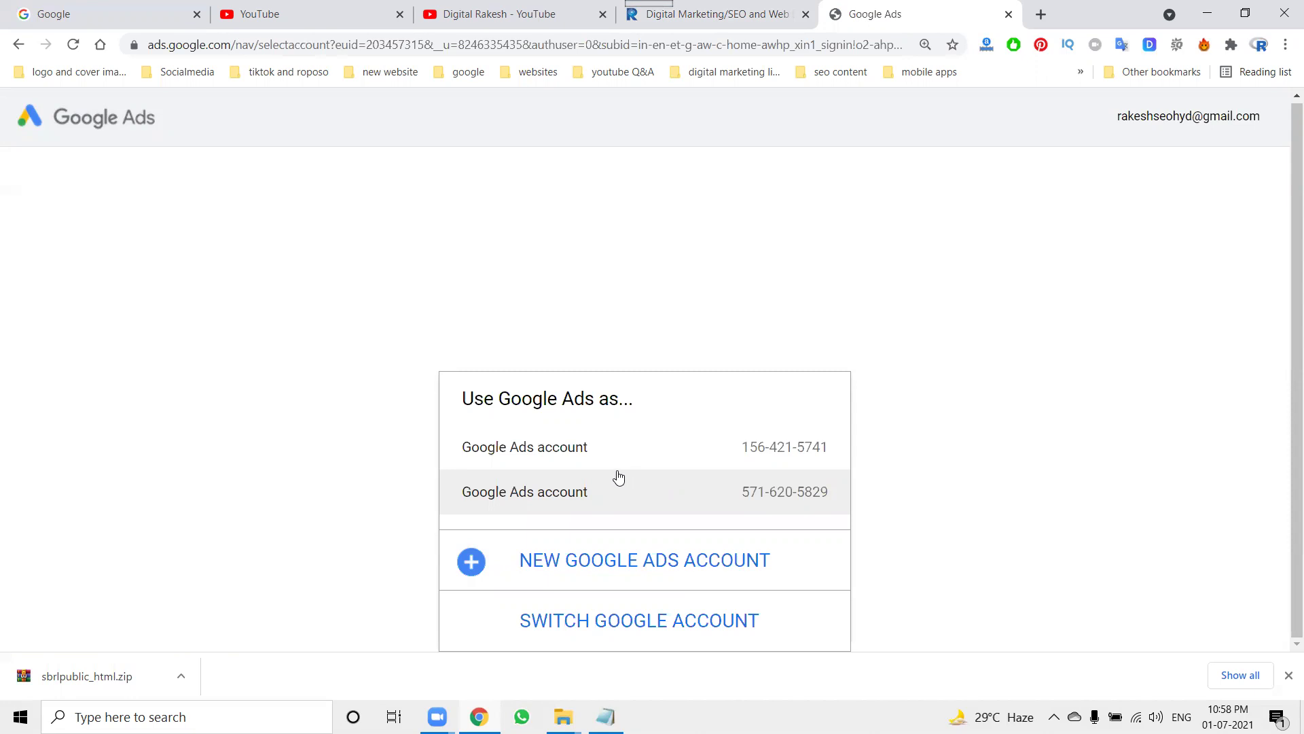
Open the first ad account and toggle between the summary and detailed overview layouts
left_click(573, 460)
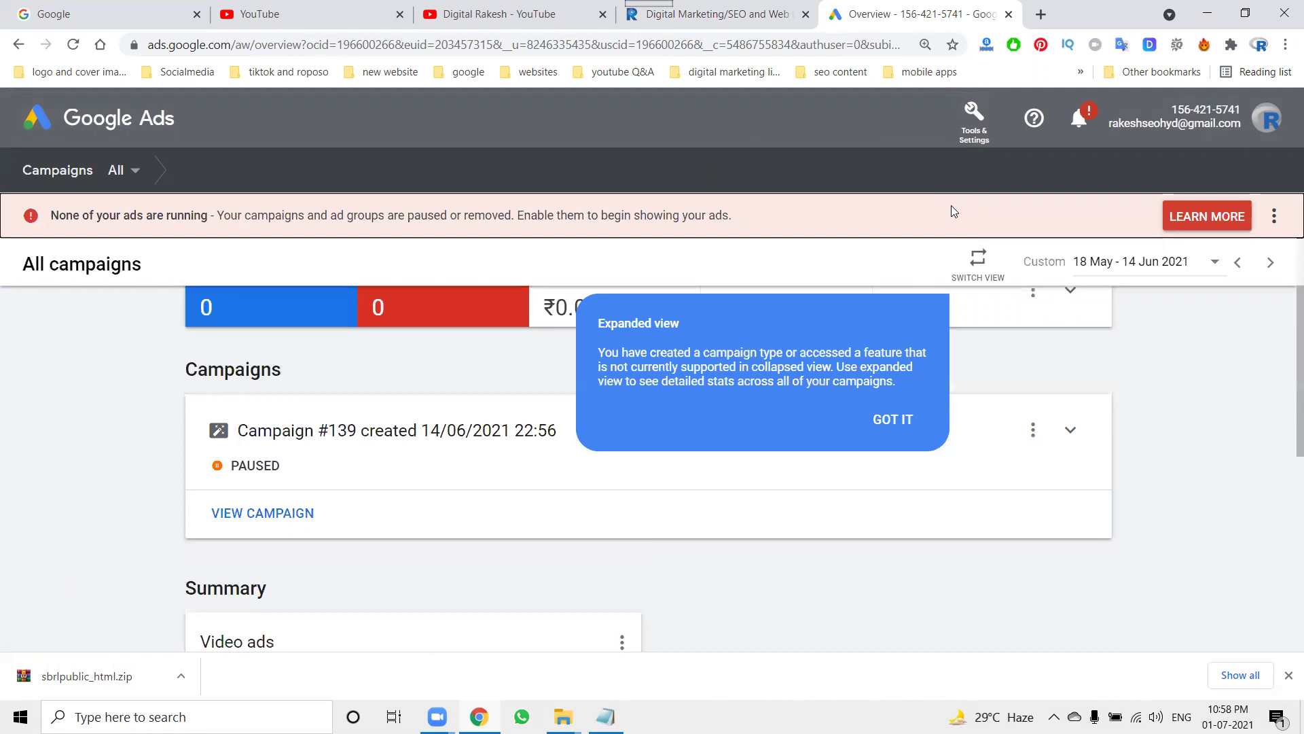
left_click(972, 136)
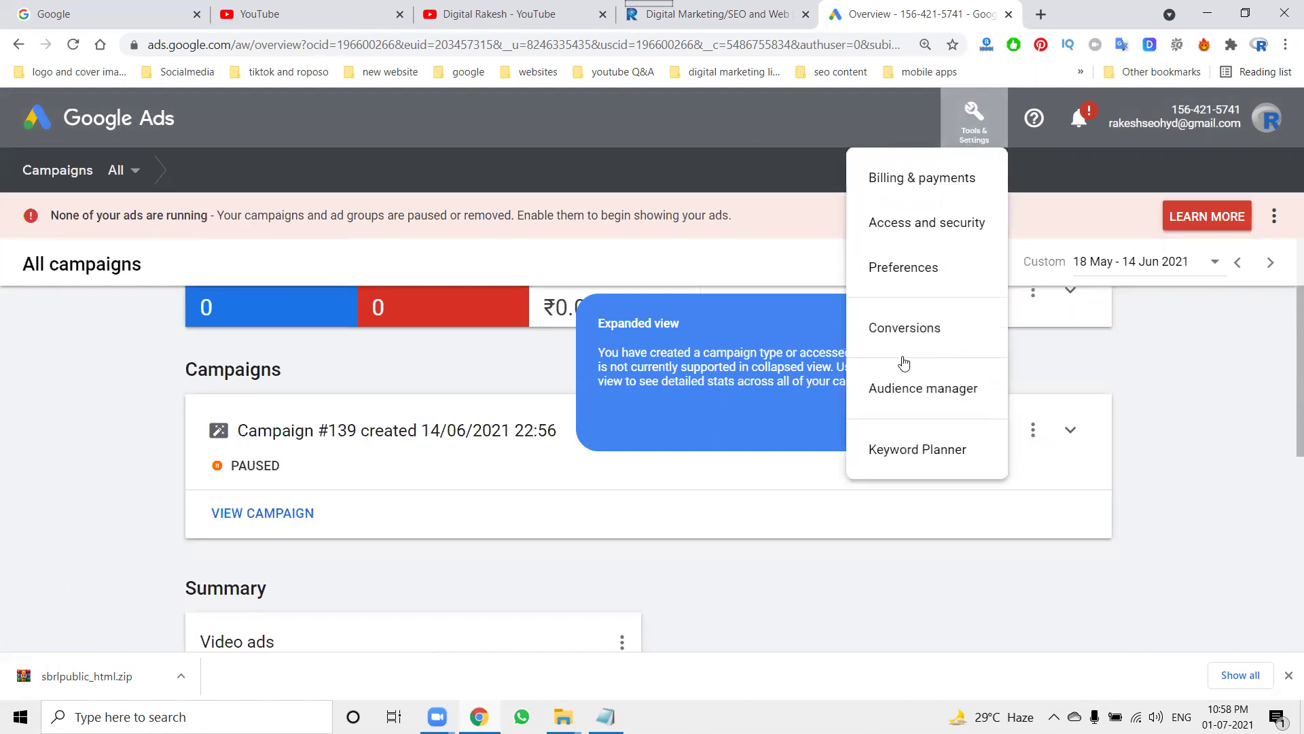
left_click(1076, 146)
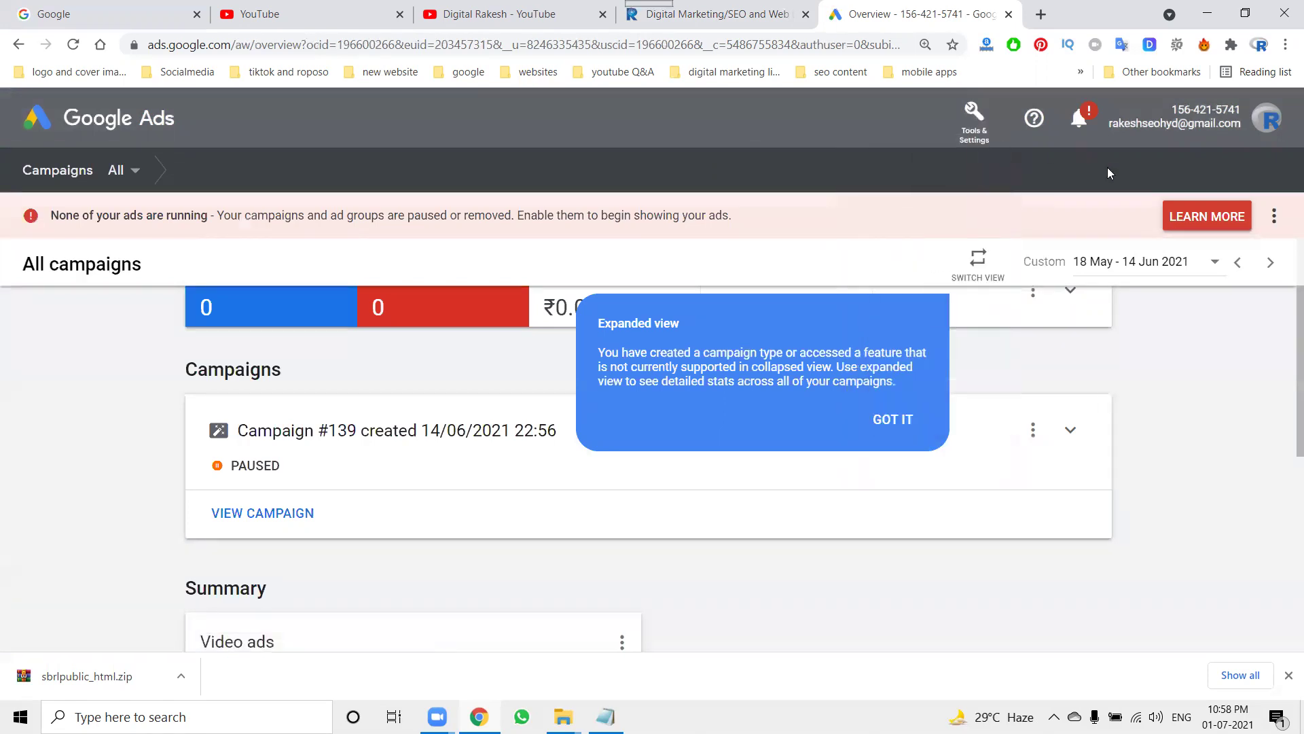
left_click(979, 272)
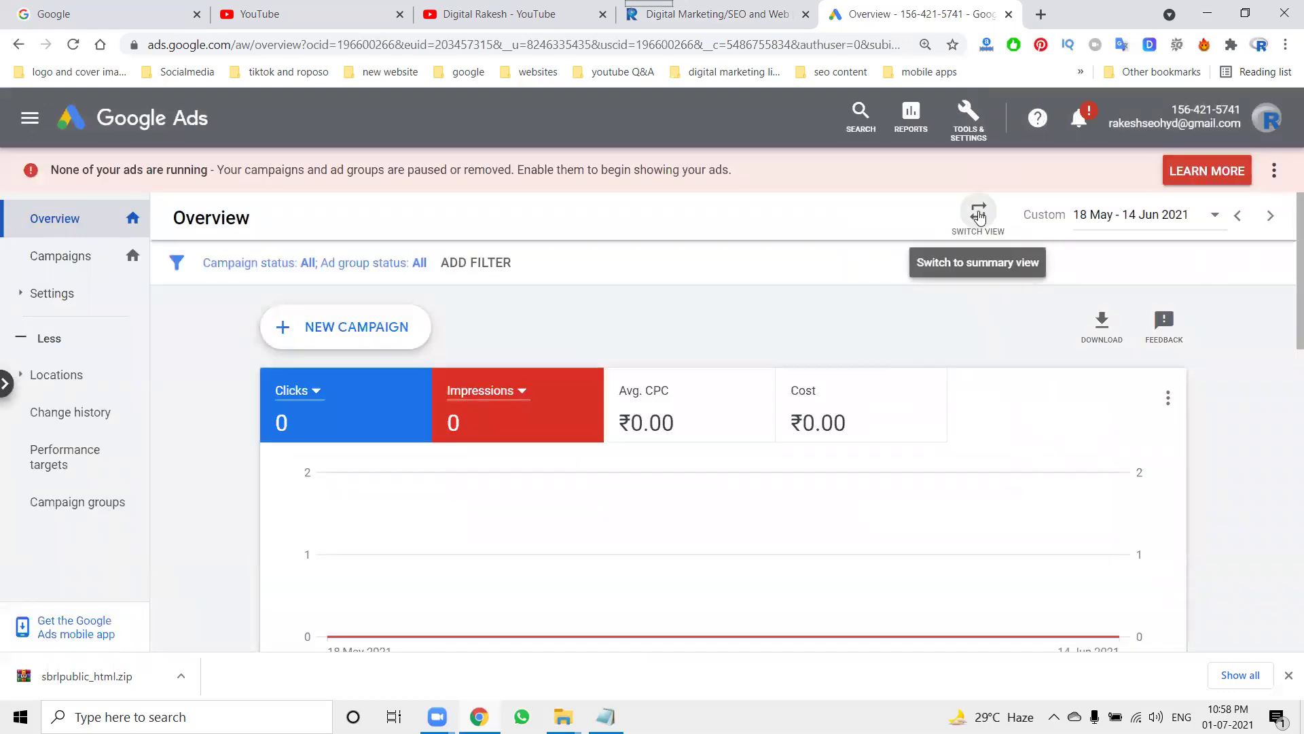
left_click(979, 216)
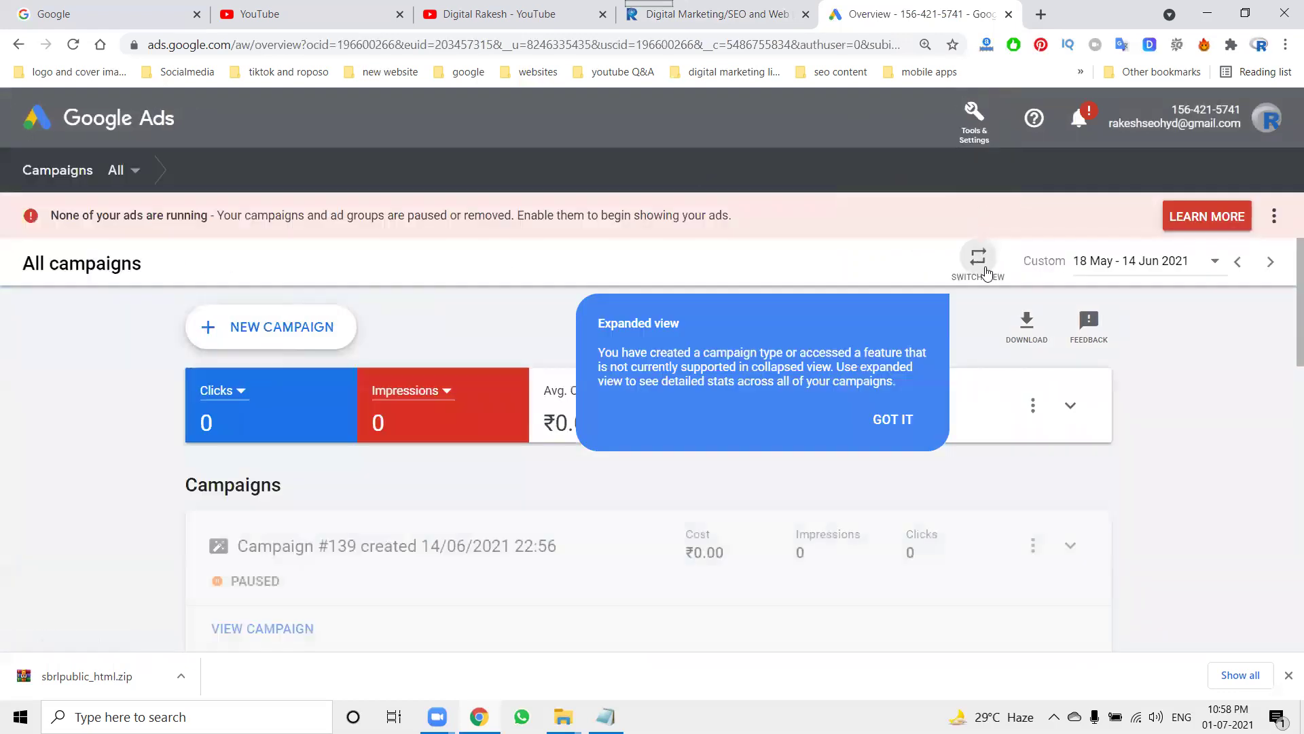
left_click(987, 272)
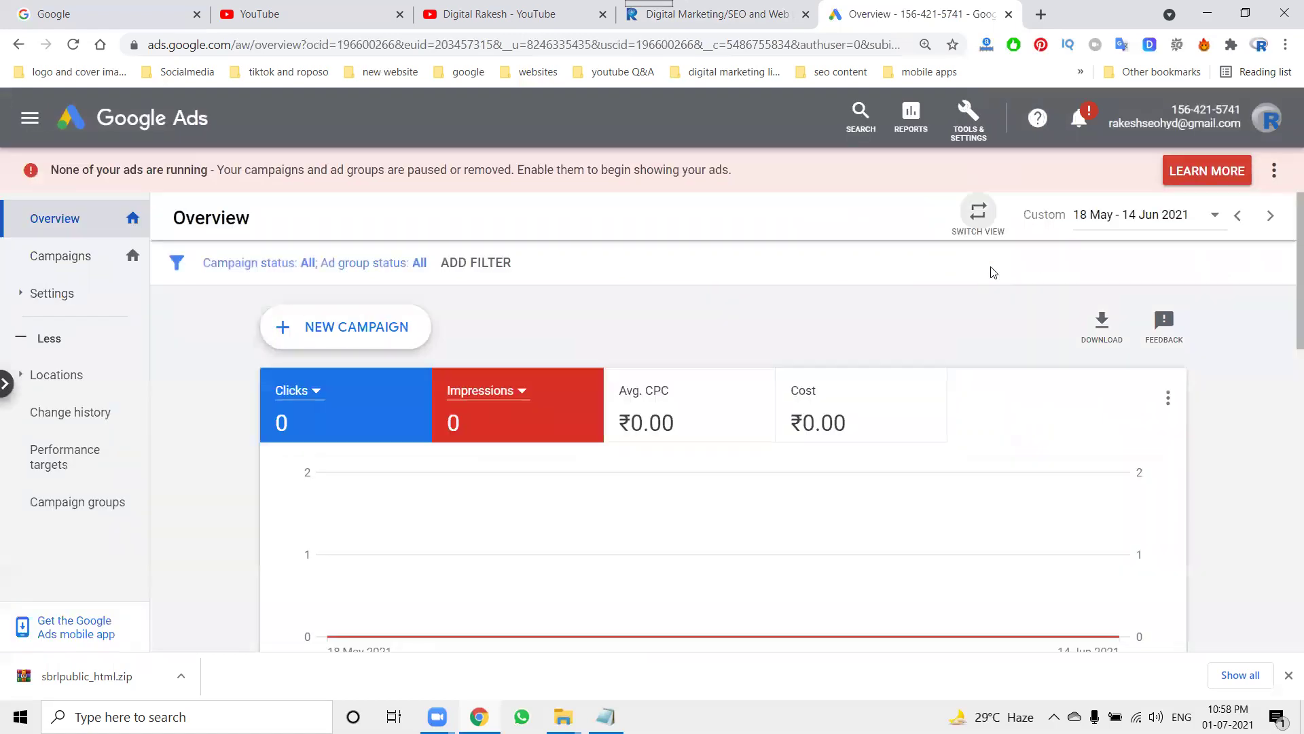
Dismiss the expanded-view notice and settle on the detailed Overview with the clicks and impressions chart
left_click(968, 119)
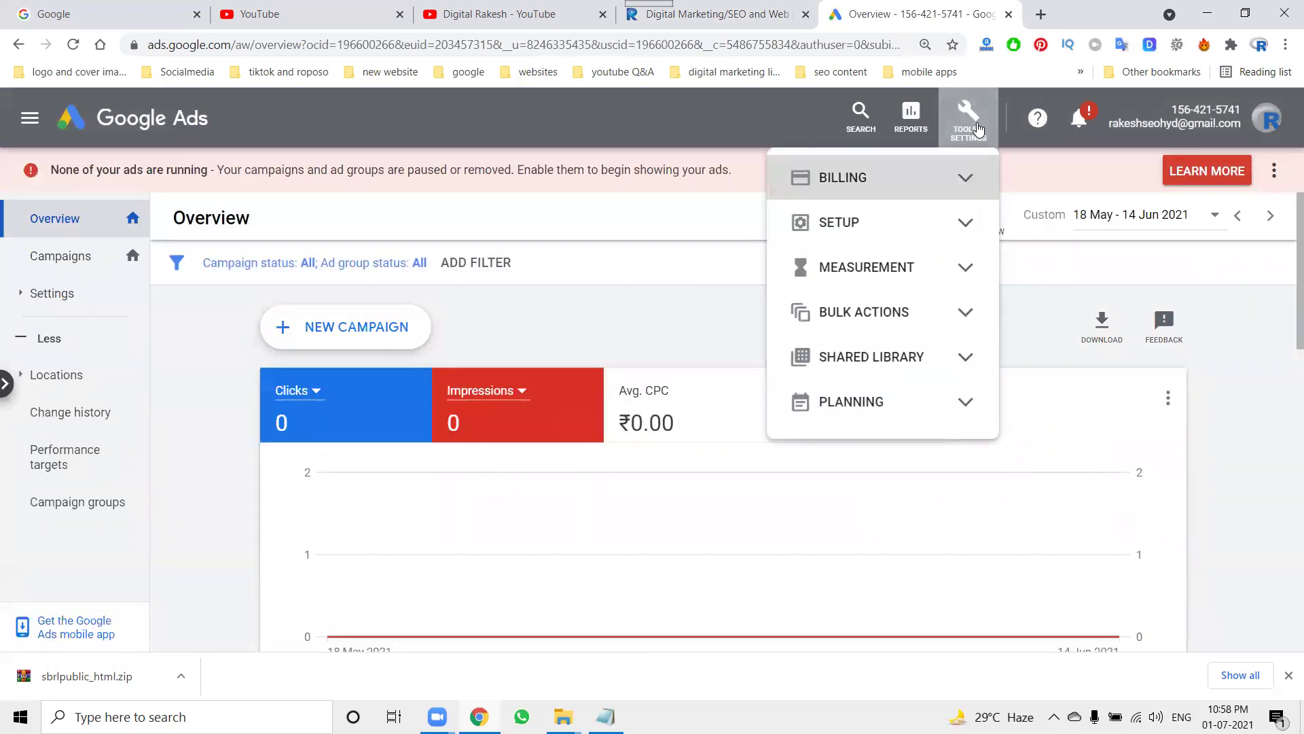
left_click(1024, 174)
left_click(985, 224)
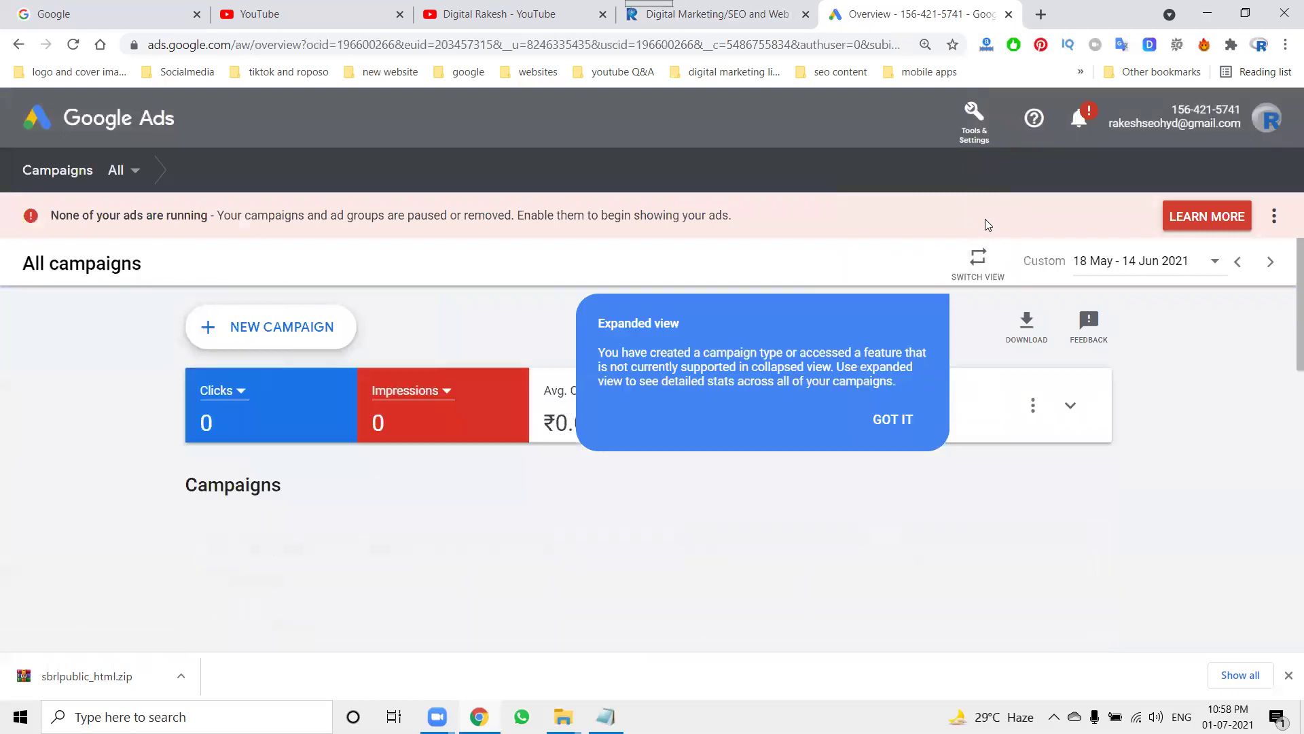
left_click(895, 420)
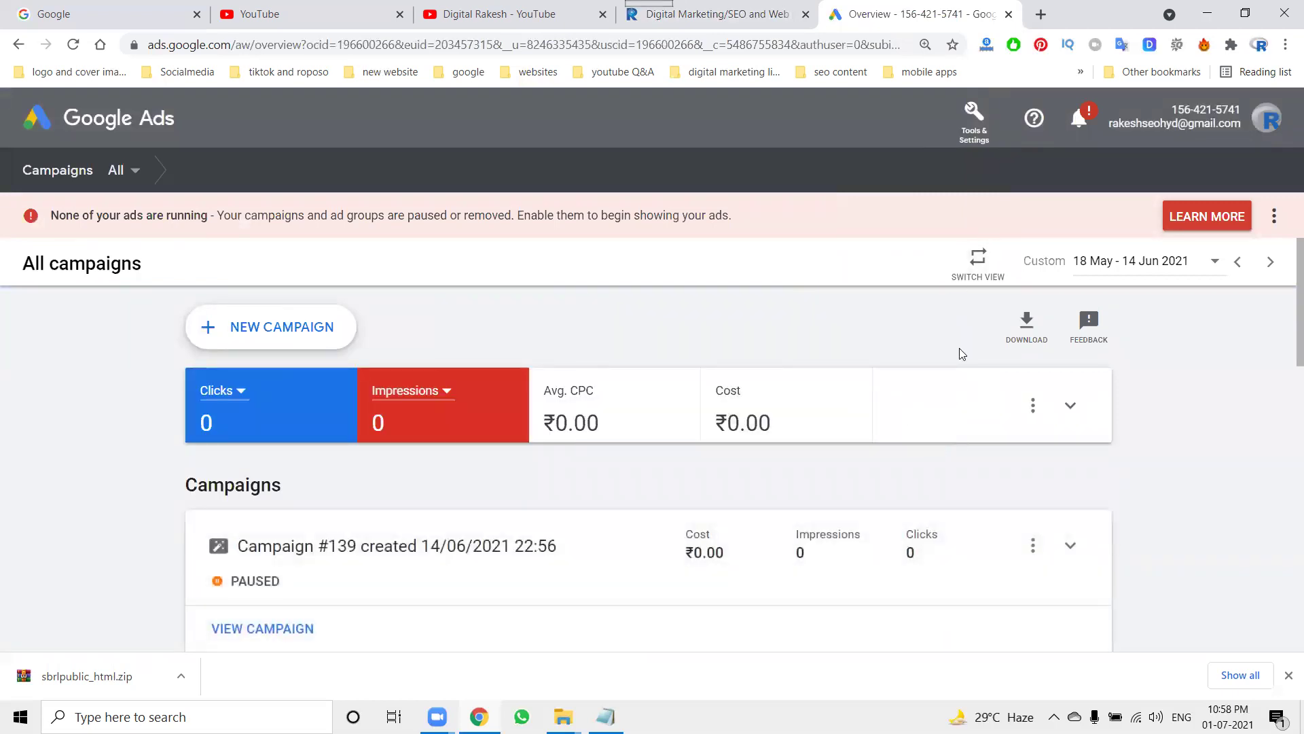
scroll(924, 326, "down", 5)
scroll(924, 326, "up", 3)
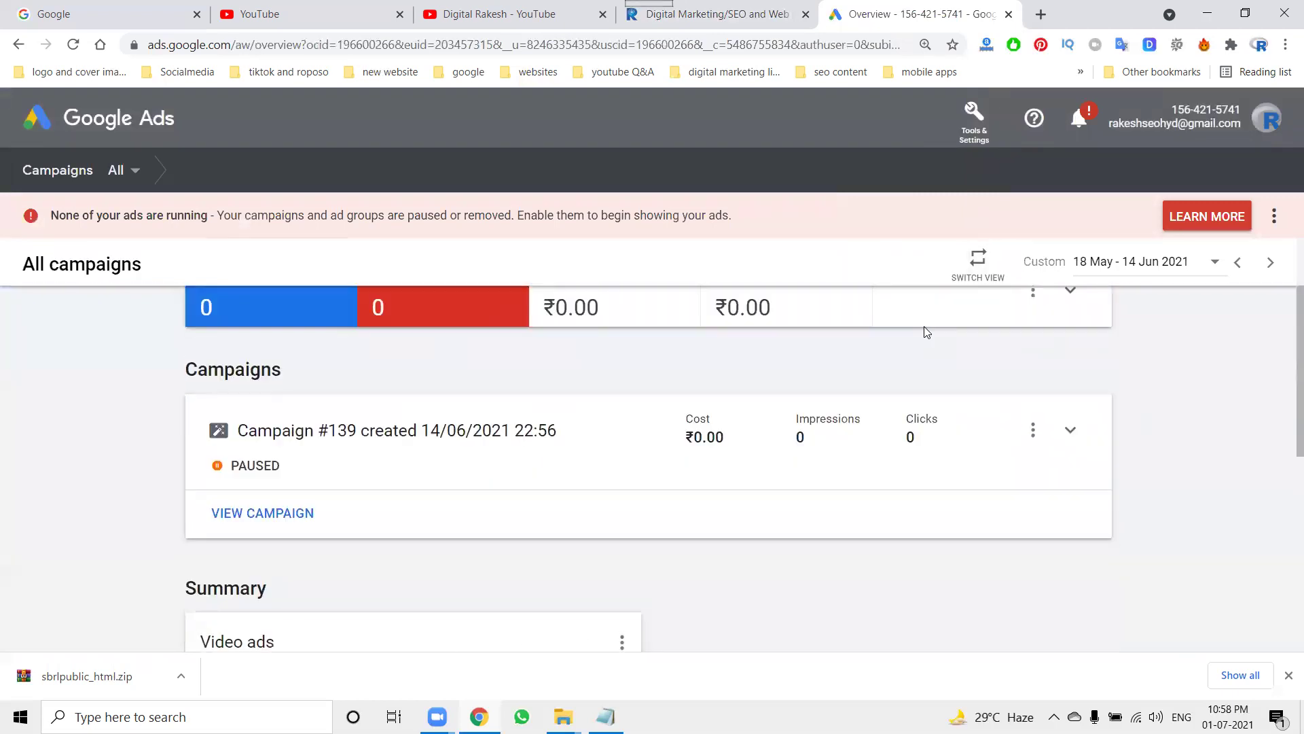
scroll(924, 327, "down", 5)
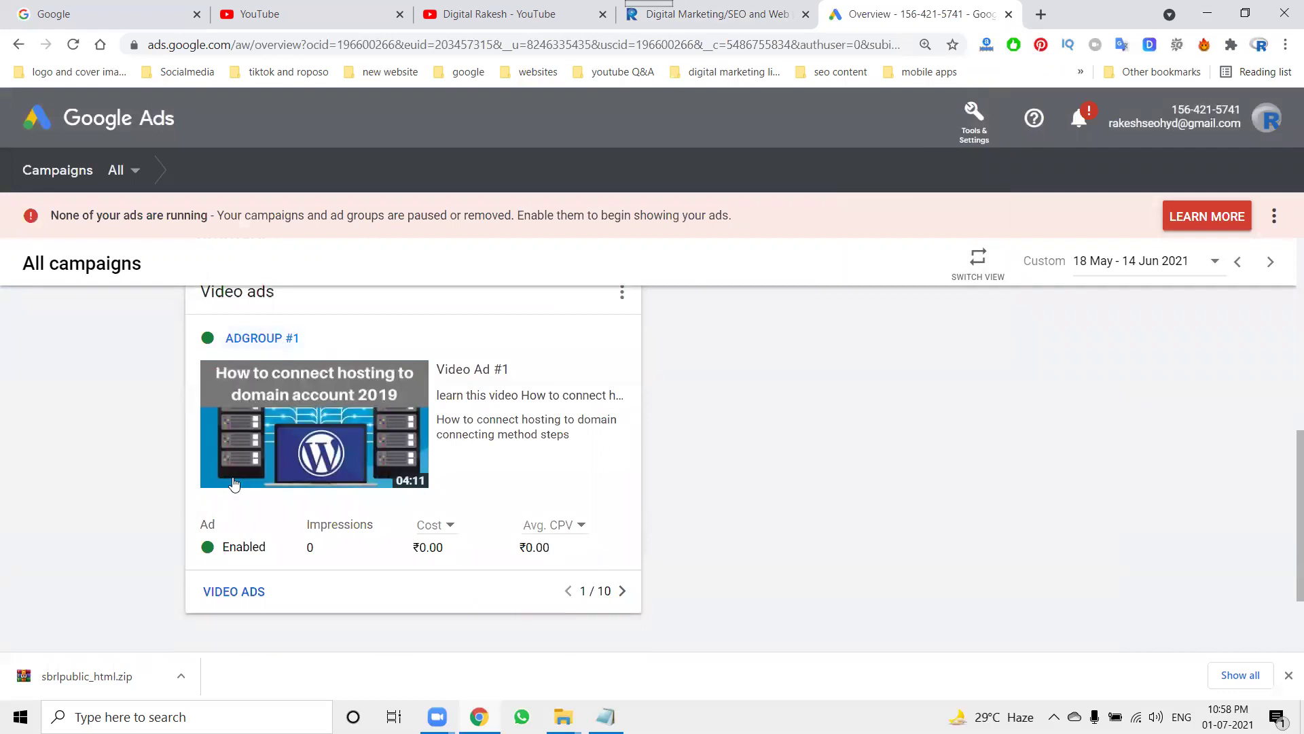
left_click(986, 271)
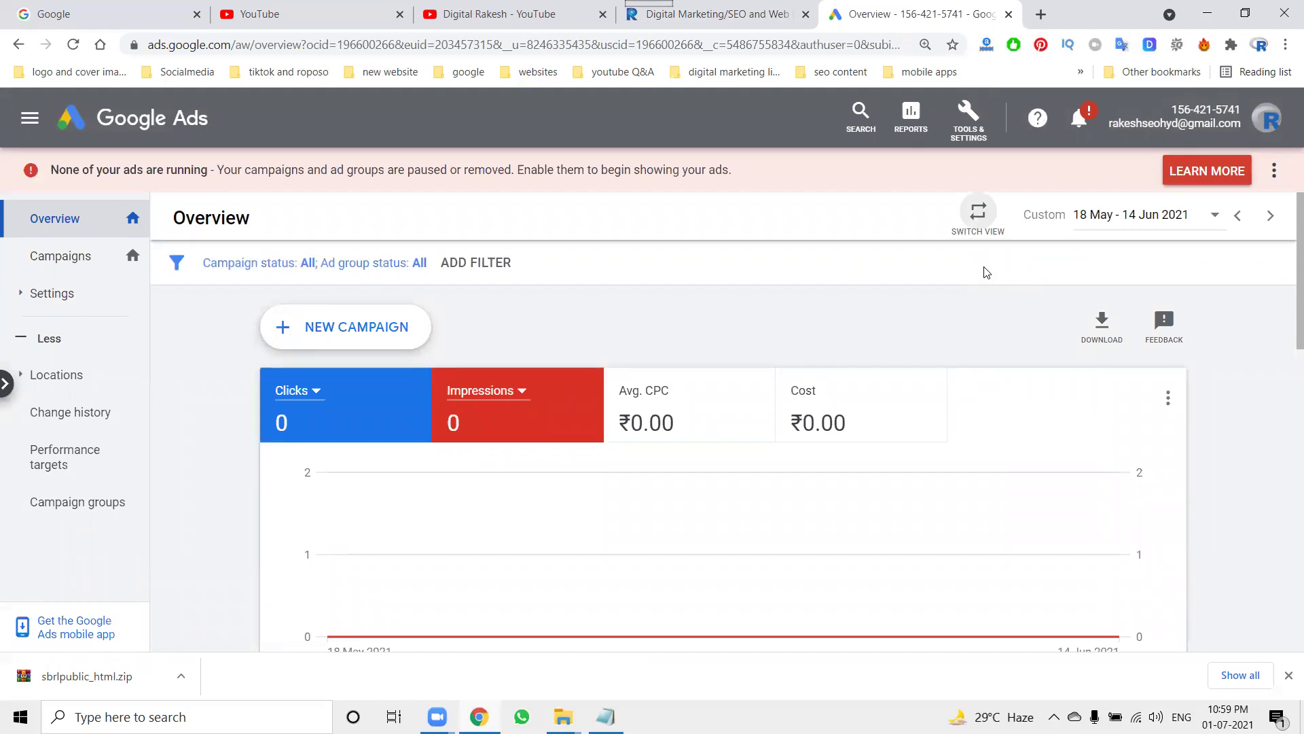
Go to Tools & Settings > Billing > Summary to view the Billing & payments summary
left_click(967, 117)
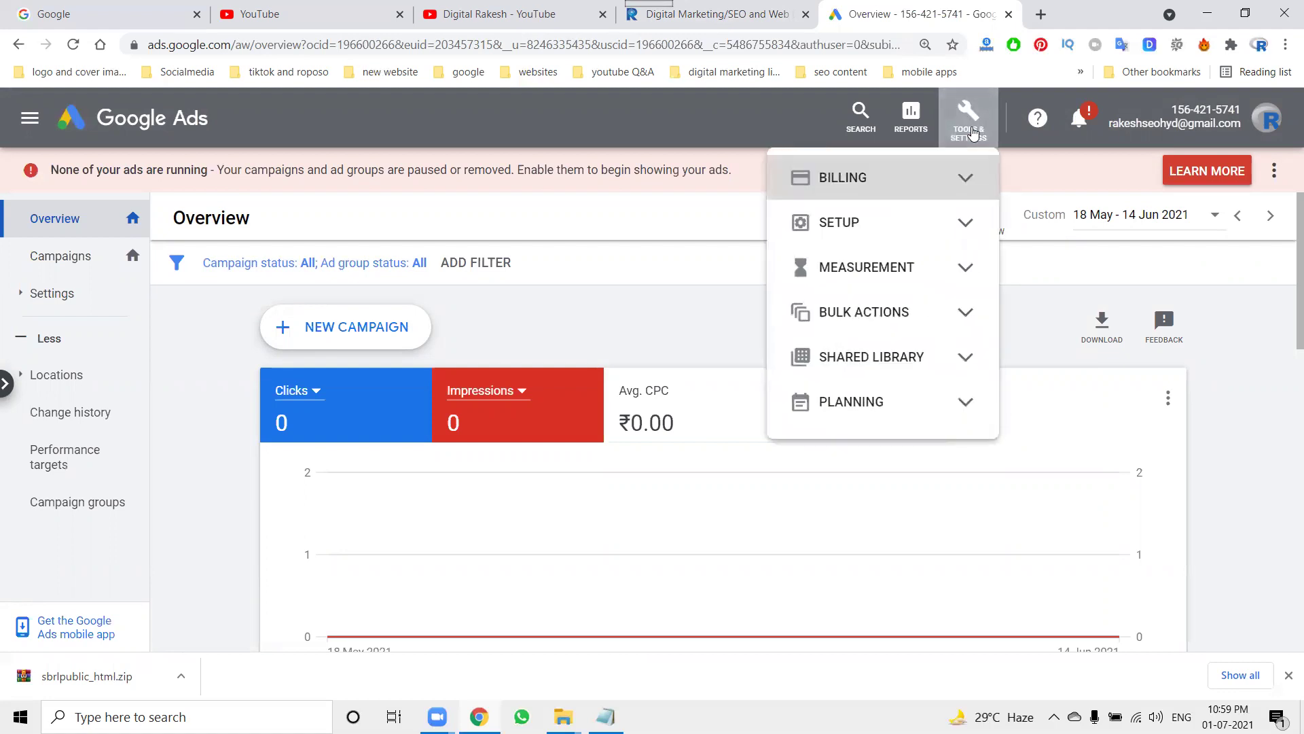
left_click(924, 178)
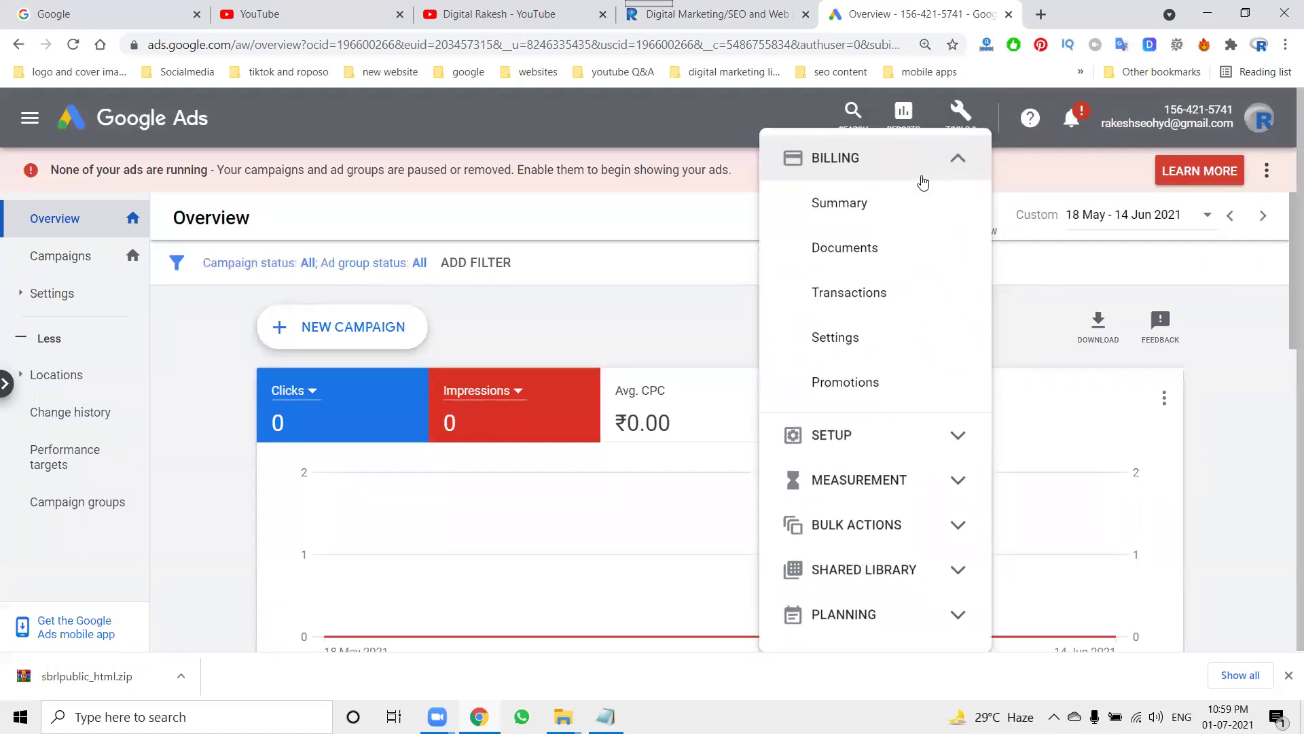
left_click(882, 207)
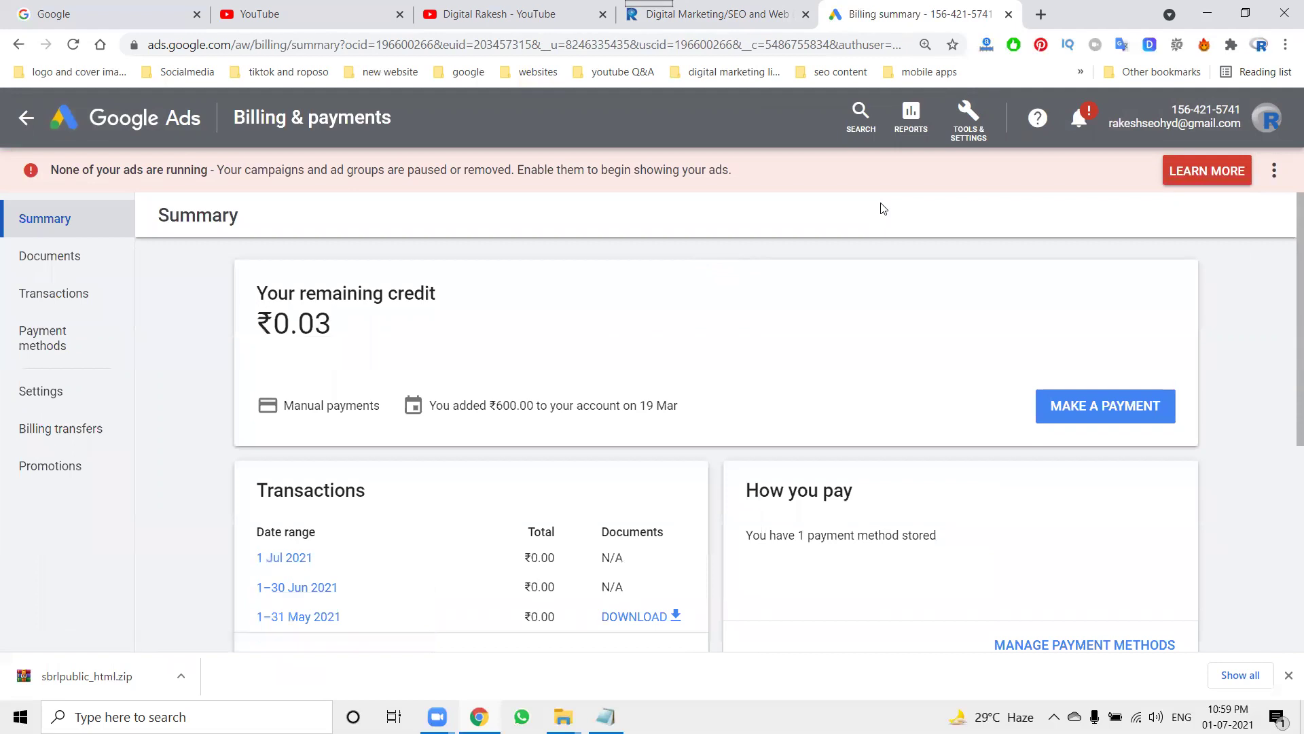
scroll(883, 209, "down", 2)
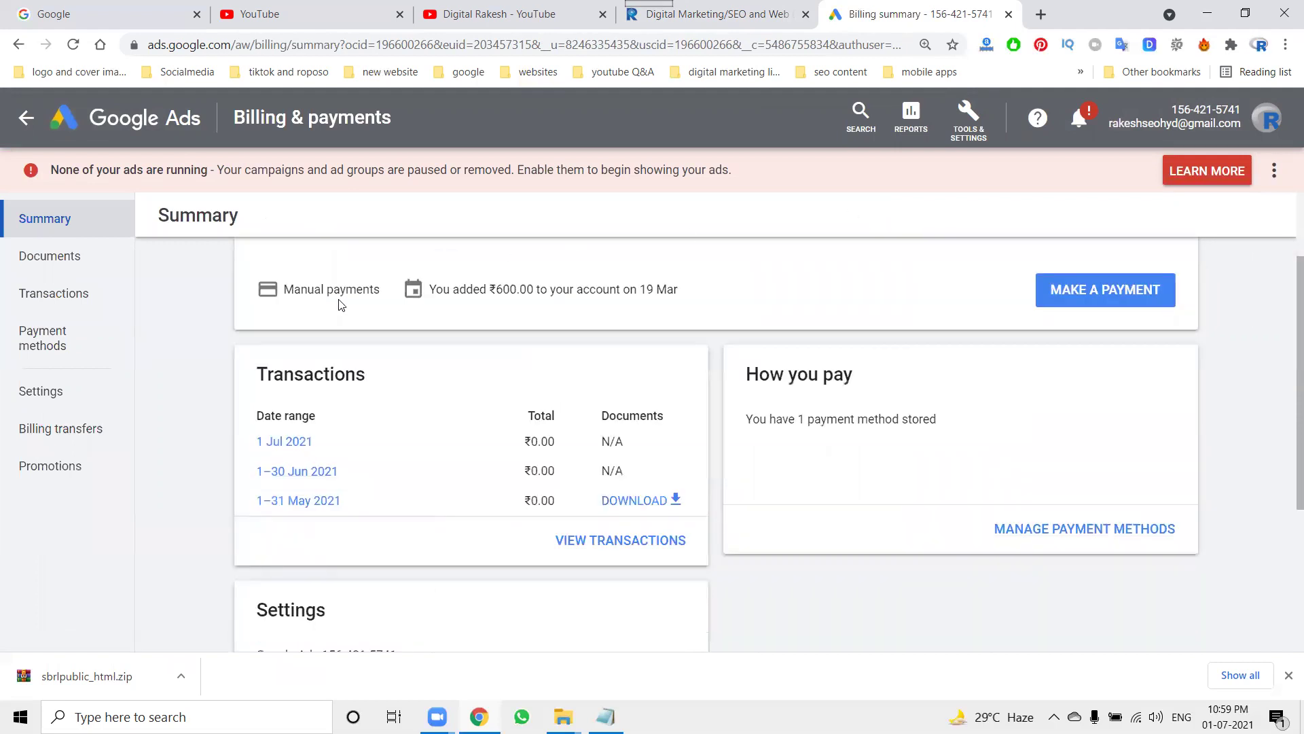
Start a money transfer payment, view its transaction instructions, then close them
left_click(1102, 298)
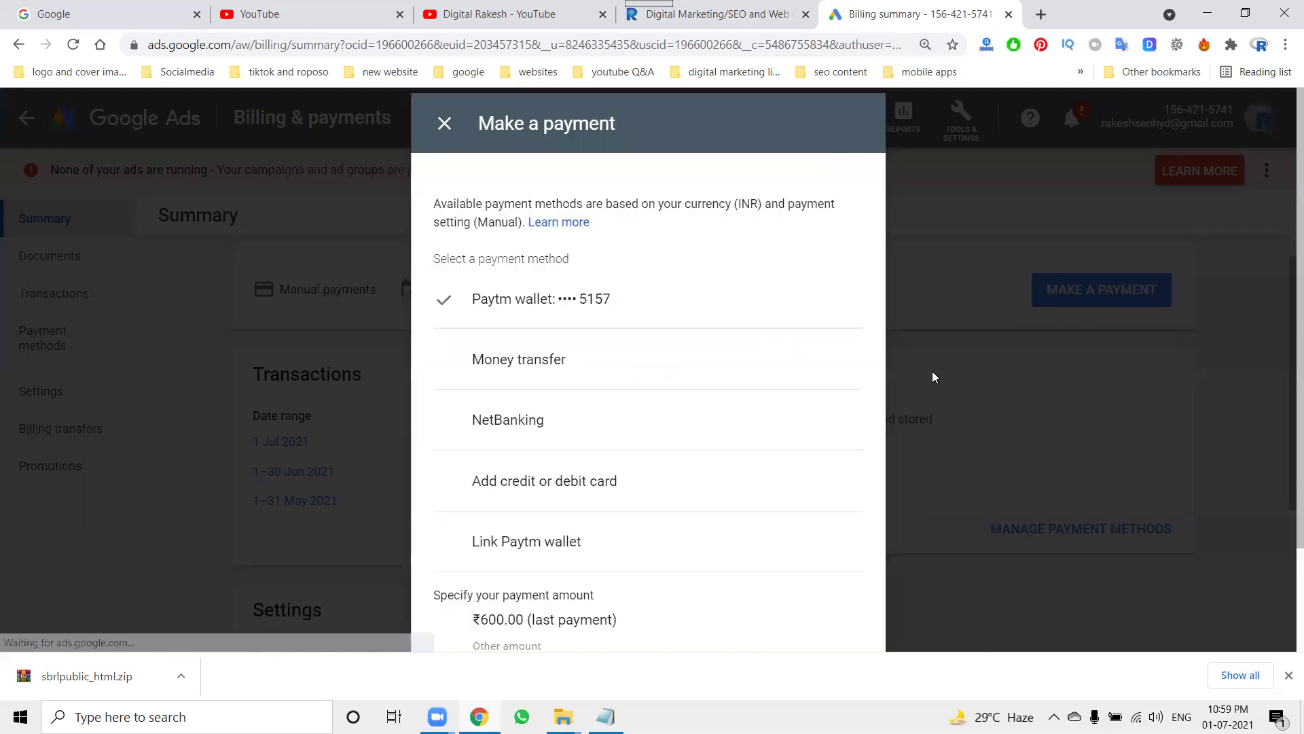
left_click(533, 374)
left_click(788, 516)
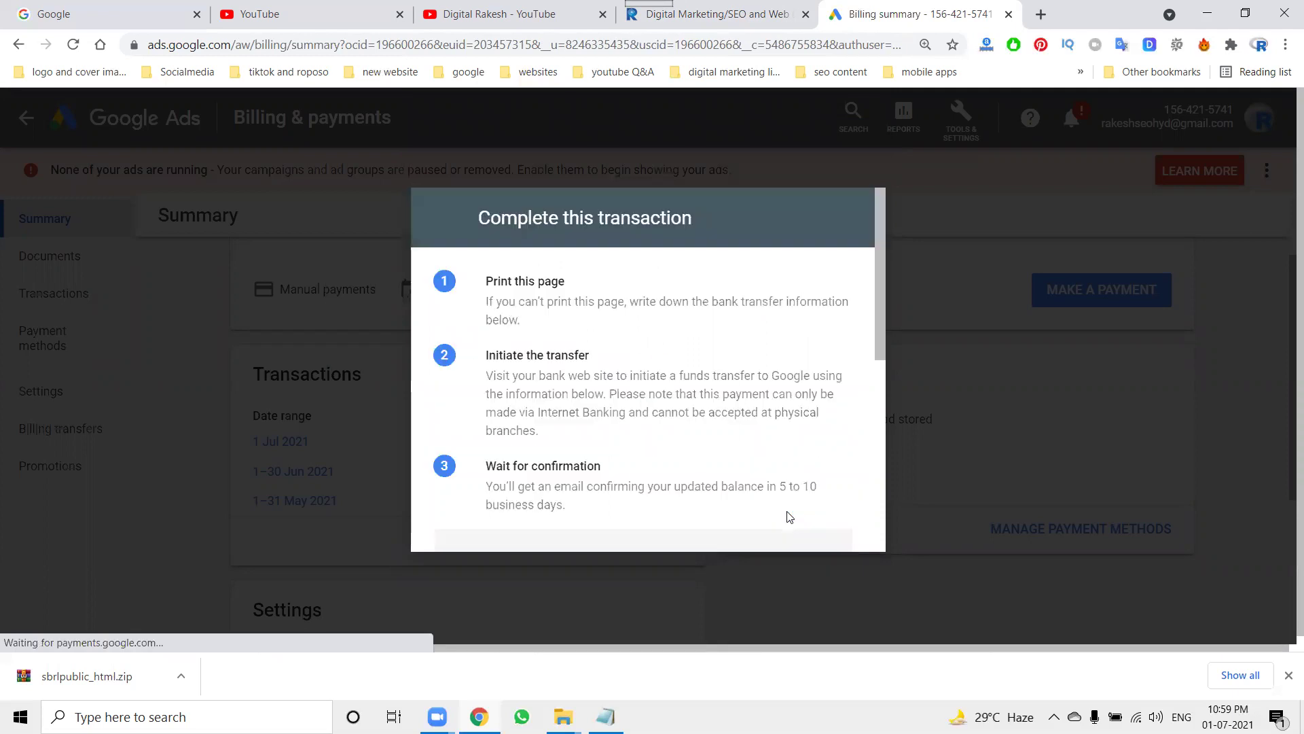
scroll(790, 518, "down", 3)
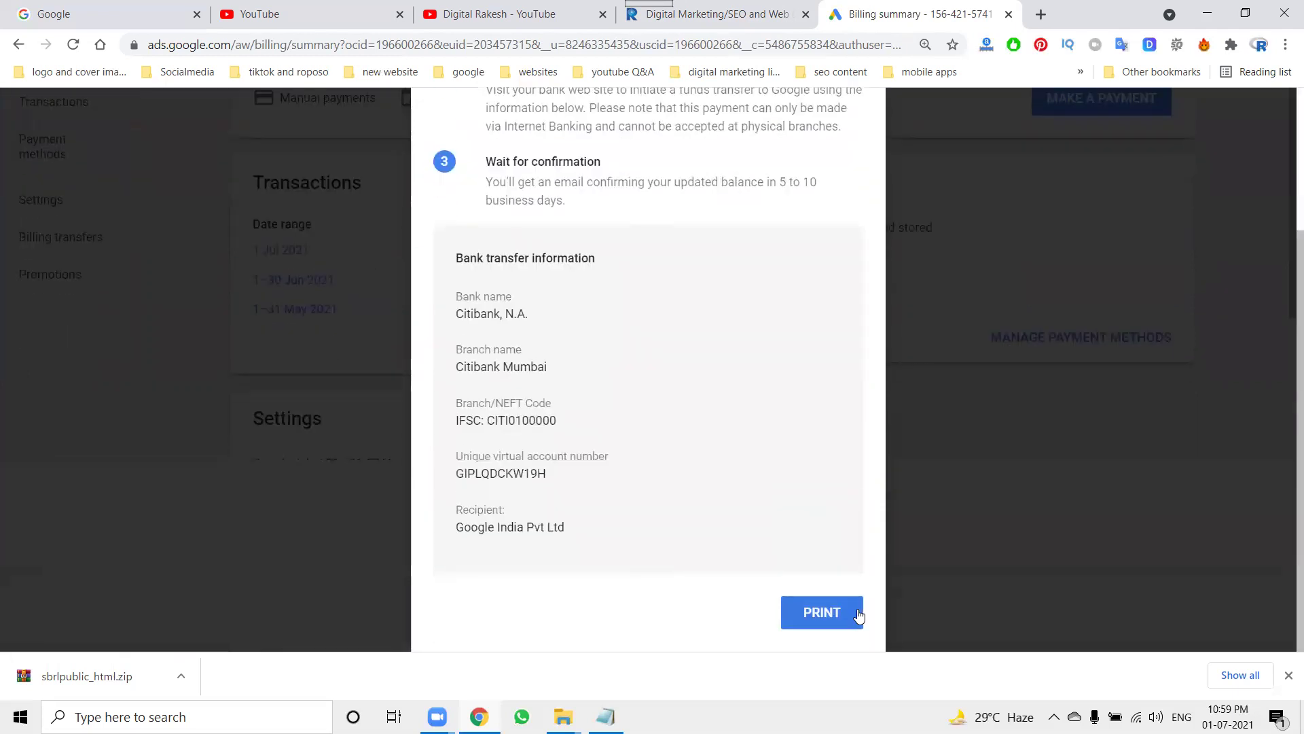
scroll(849, 503, "up", 3)
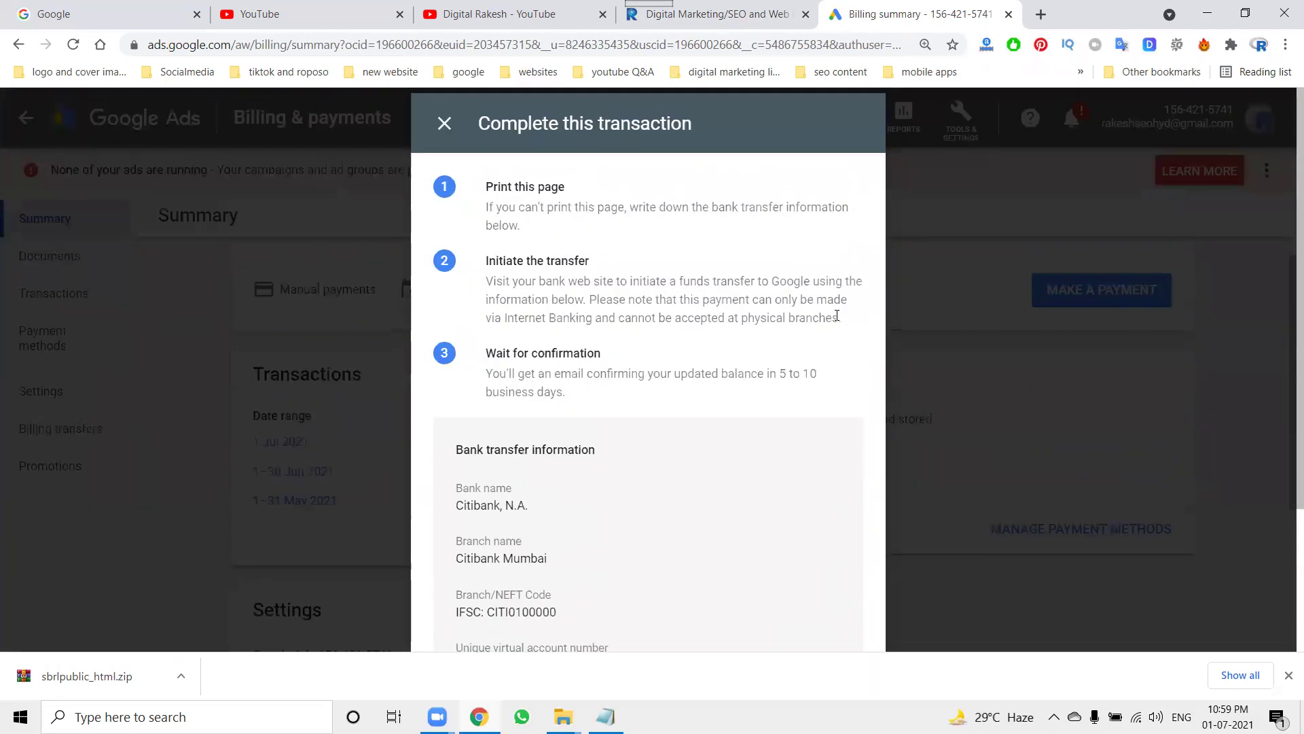
left_click(446, 124)
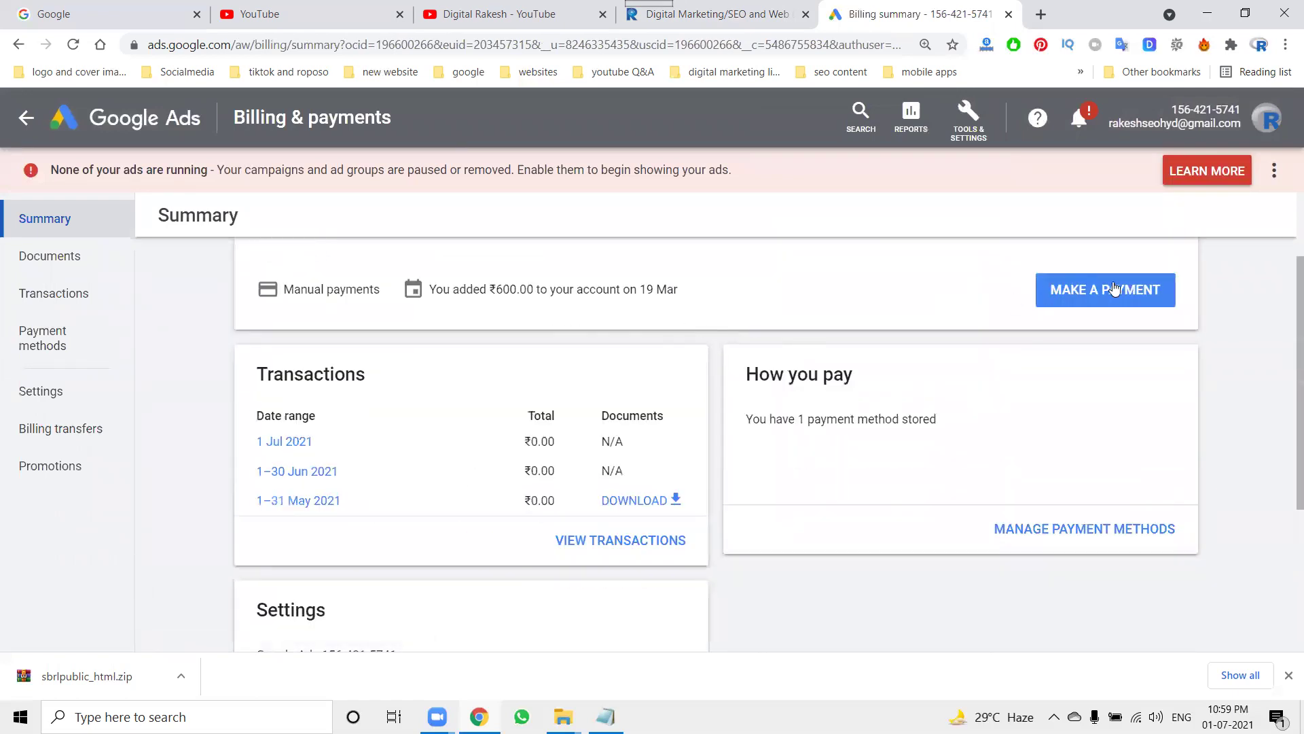
Reopen and close the payment window twice without making a payment
left_click(1113, 286)
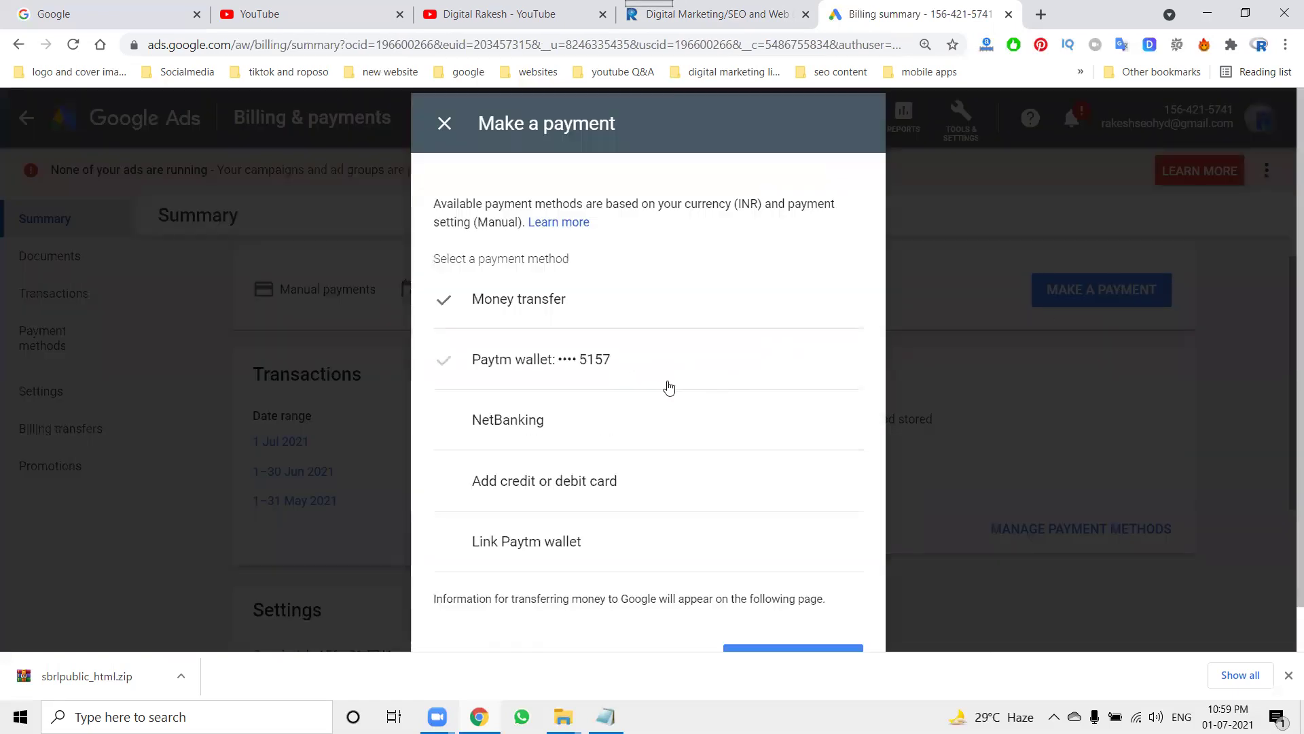
left_click(445, 124)
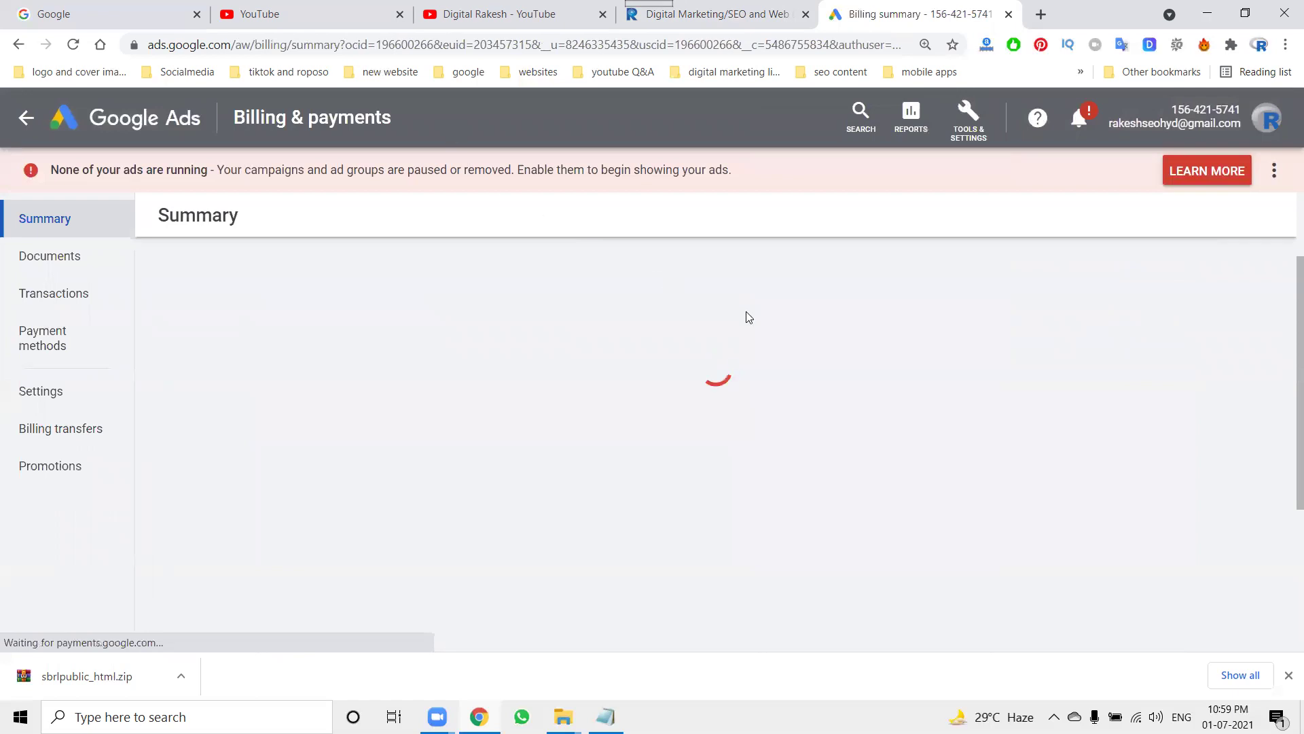
left_click(1131, 292)
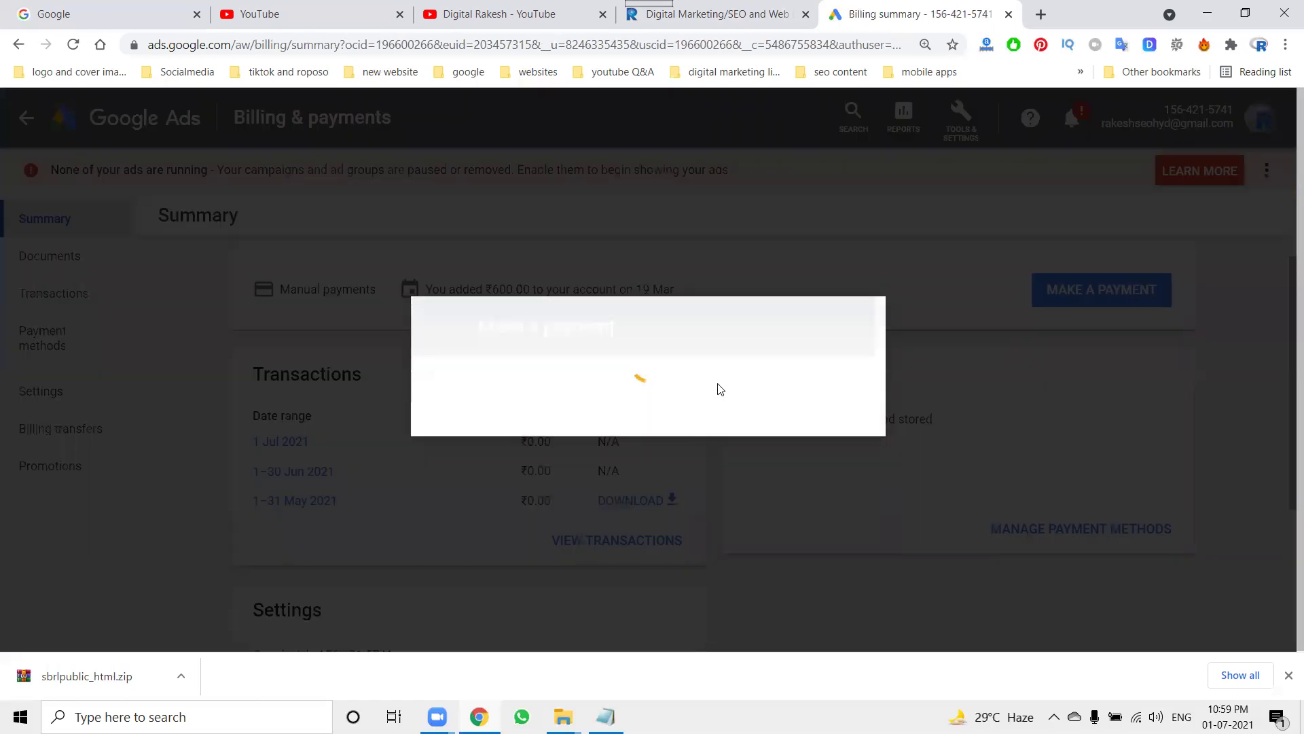
scroll(713, 394, "down", 1)
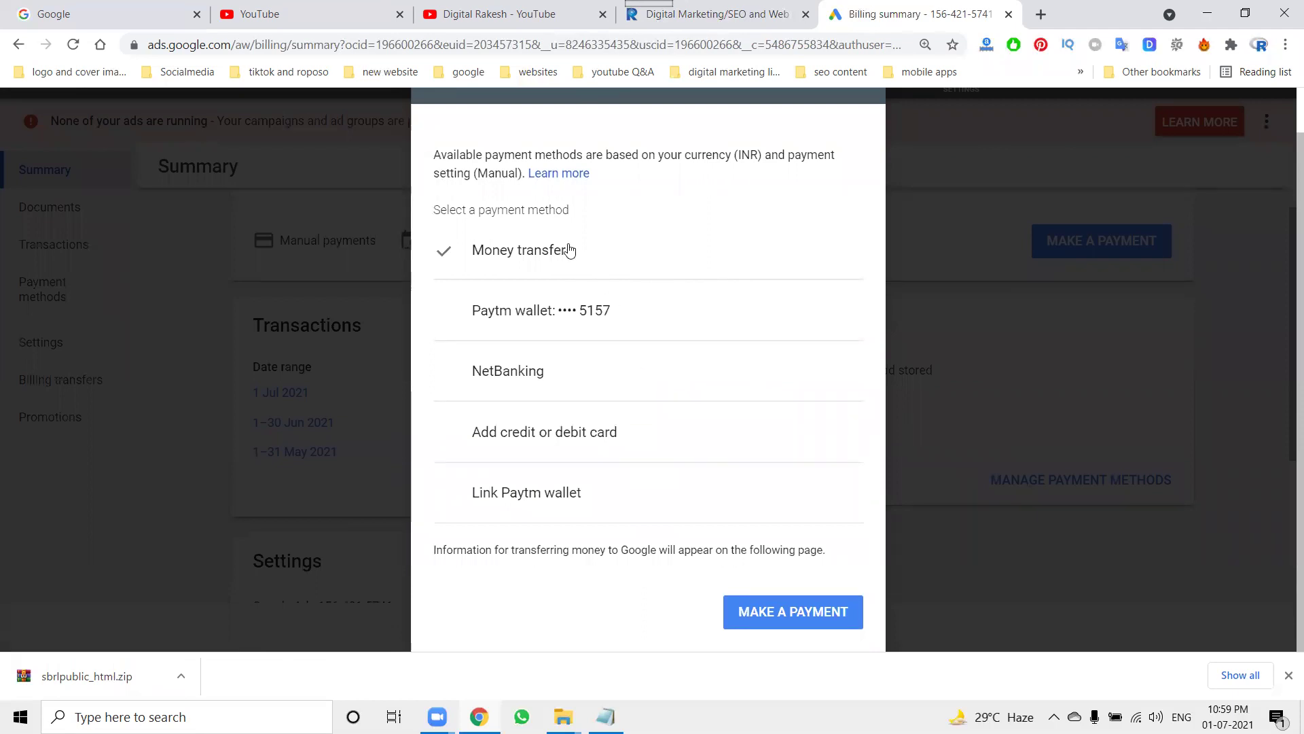
scroll(727, 479, "up", 1)
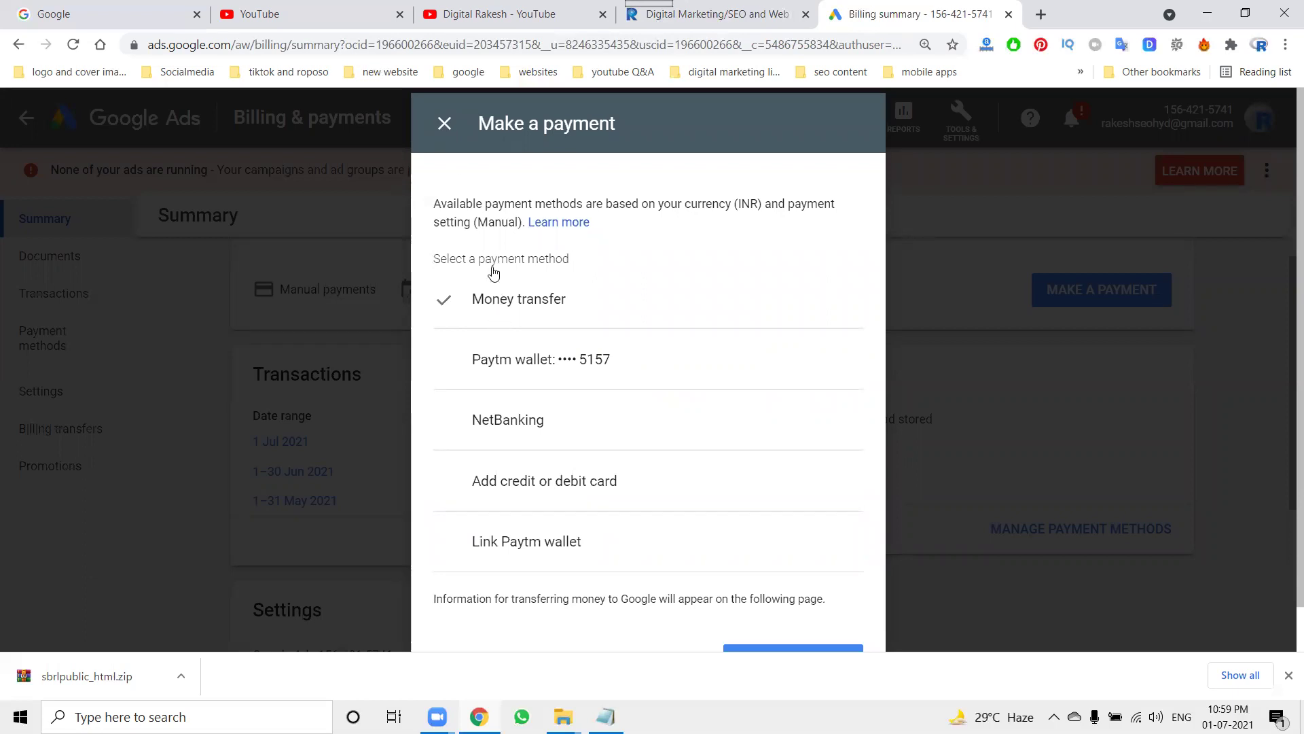
left_click(445, 124)
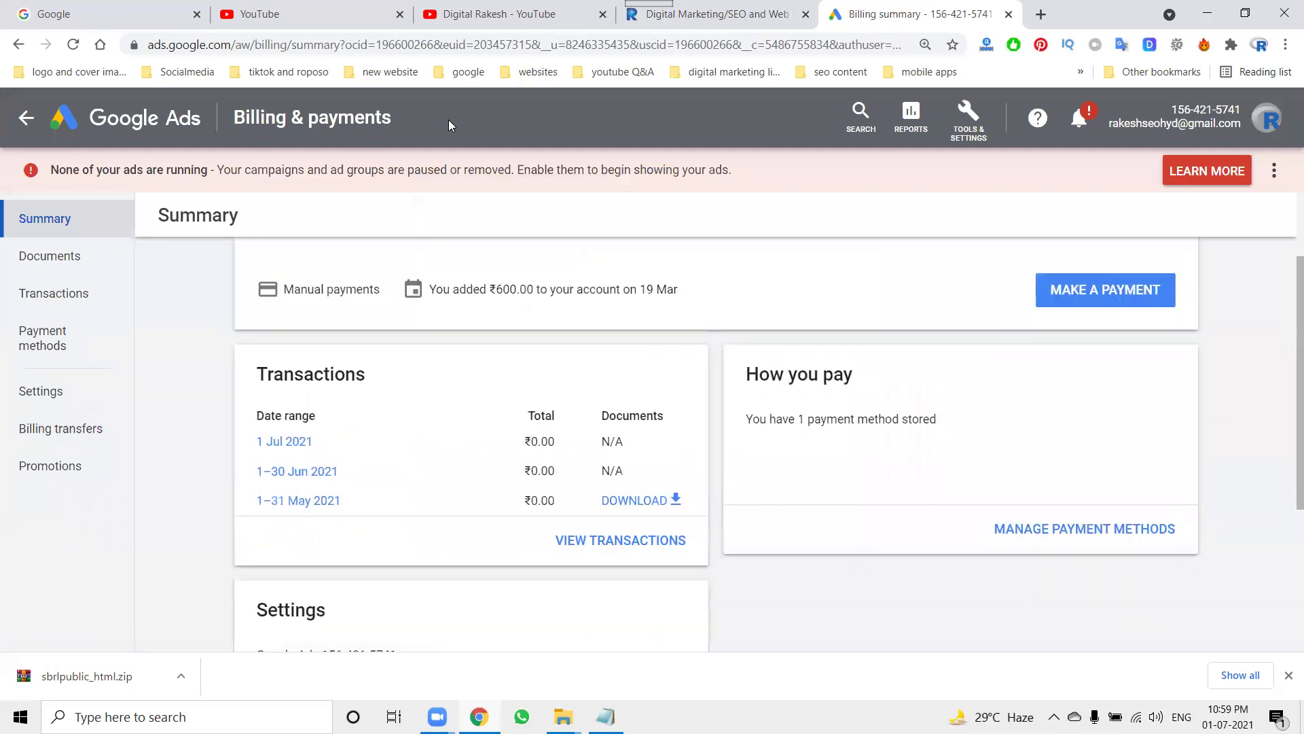
Return to the All campaigns Overview and start a new campaign showing eight goal options
left_click(38, 119)
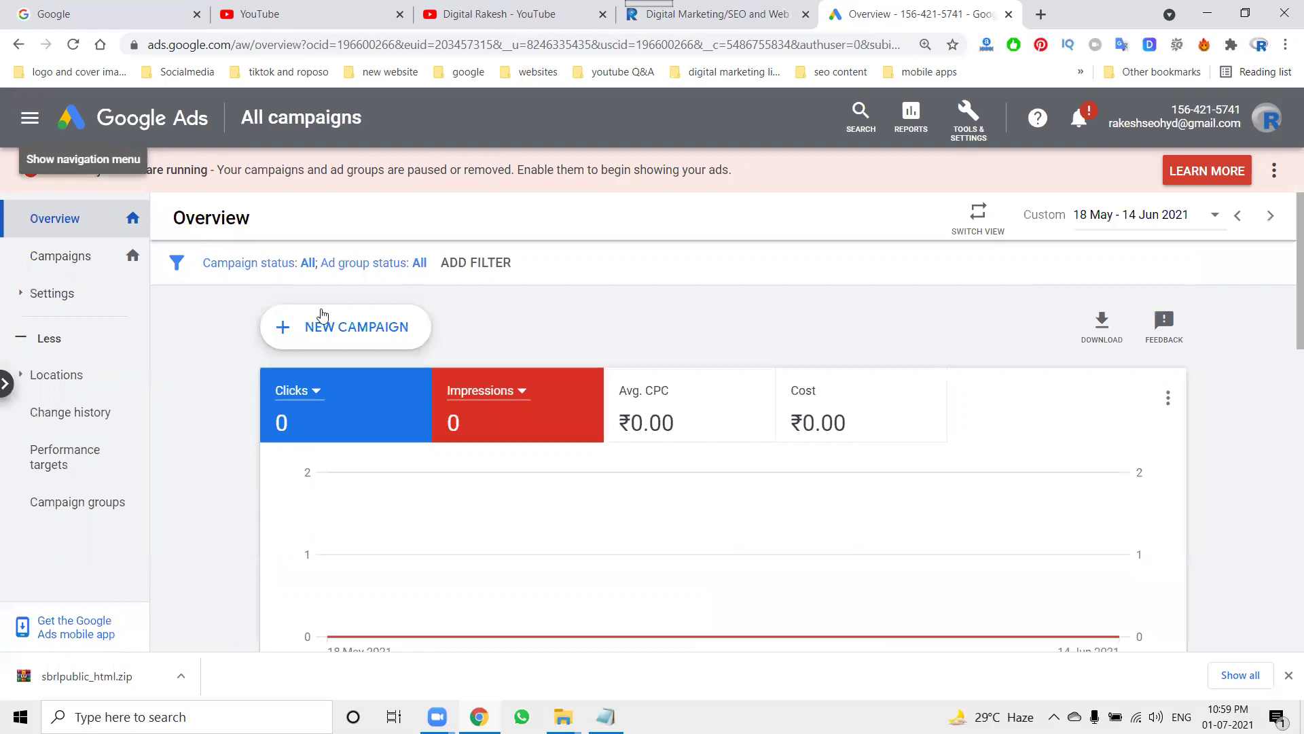
left_click(345, 330)
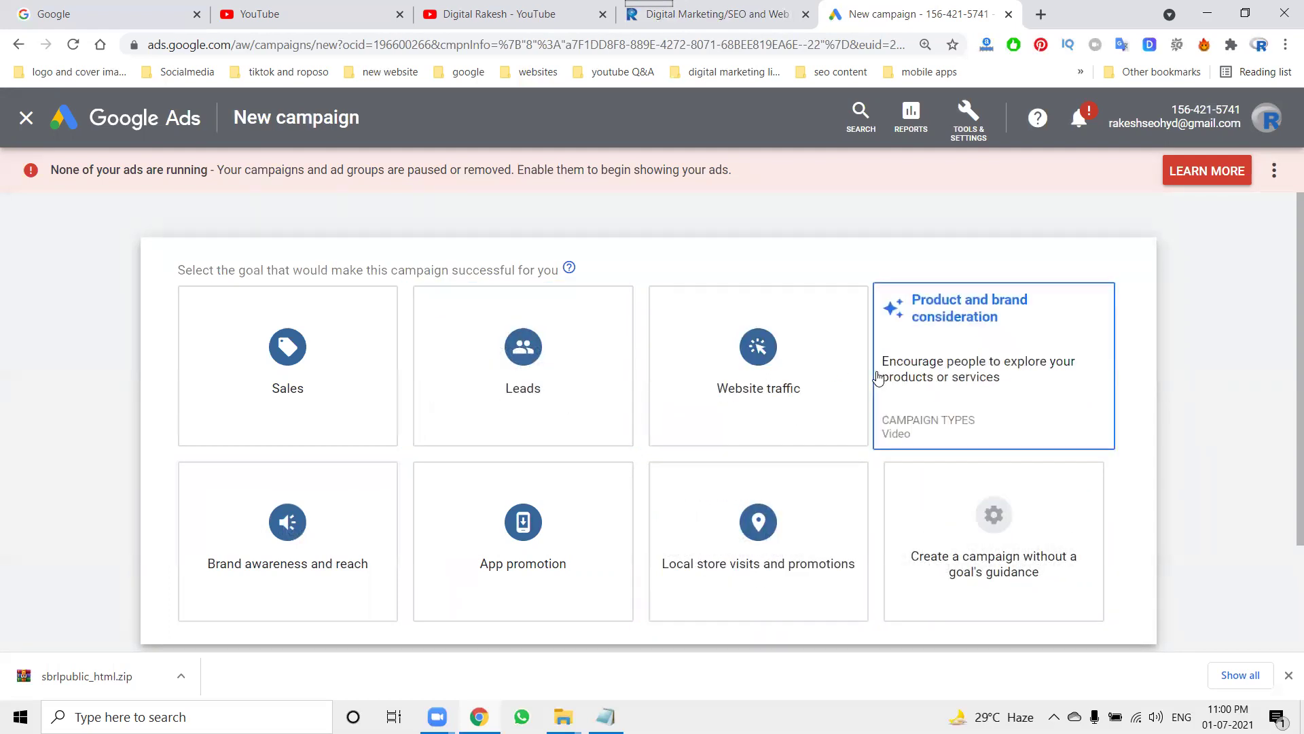
Compare the goal options and try the Smart campaign type card
scroll(506, 393, "down", 5)
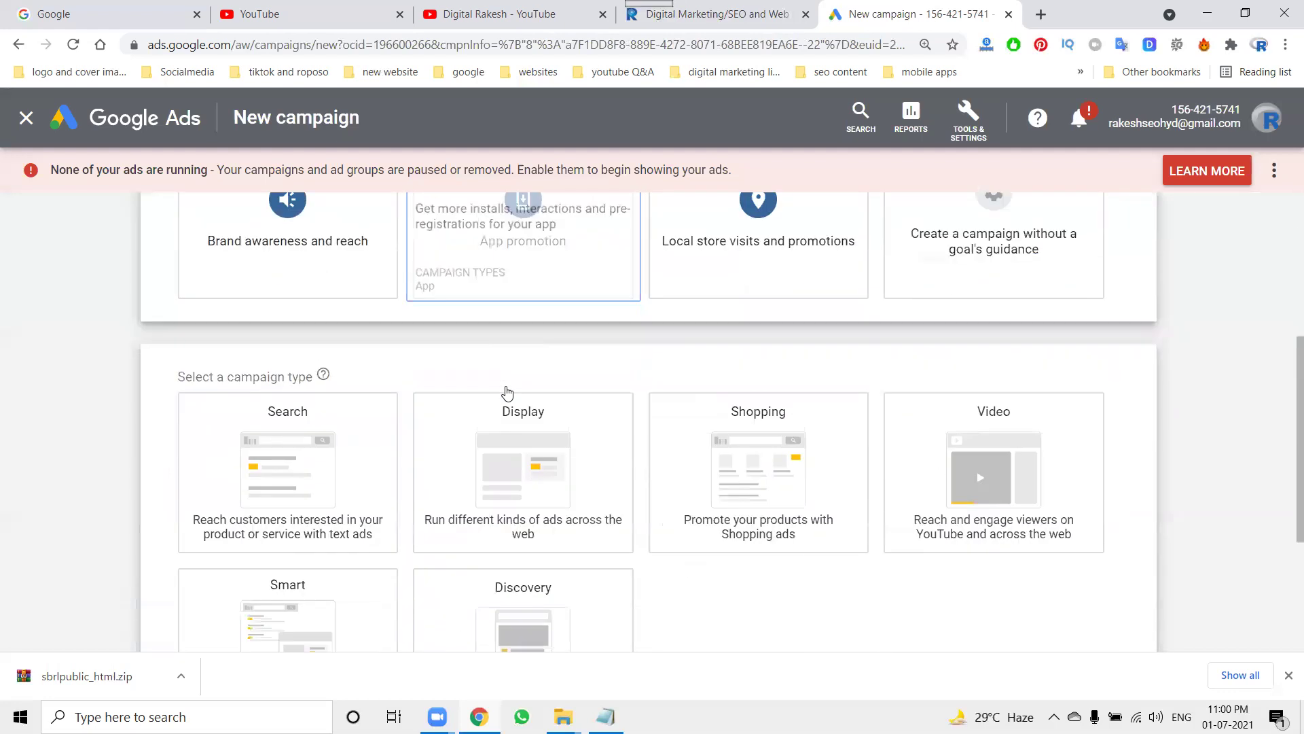
scroll(506, 393, "down", 2)
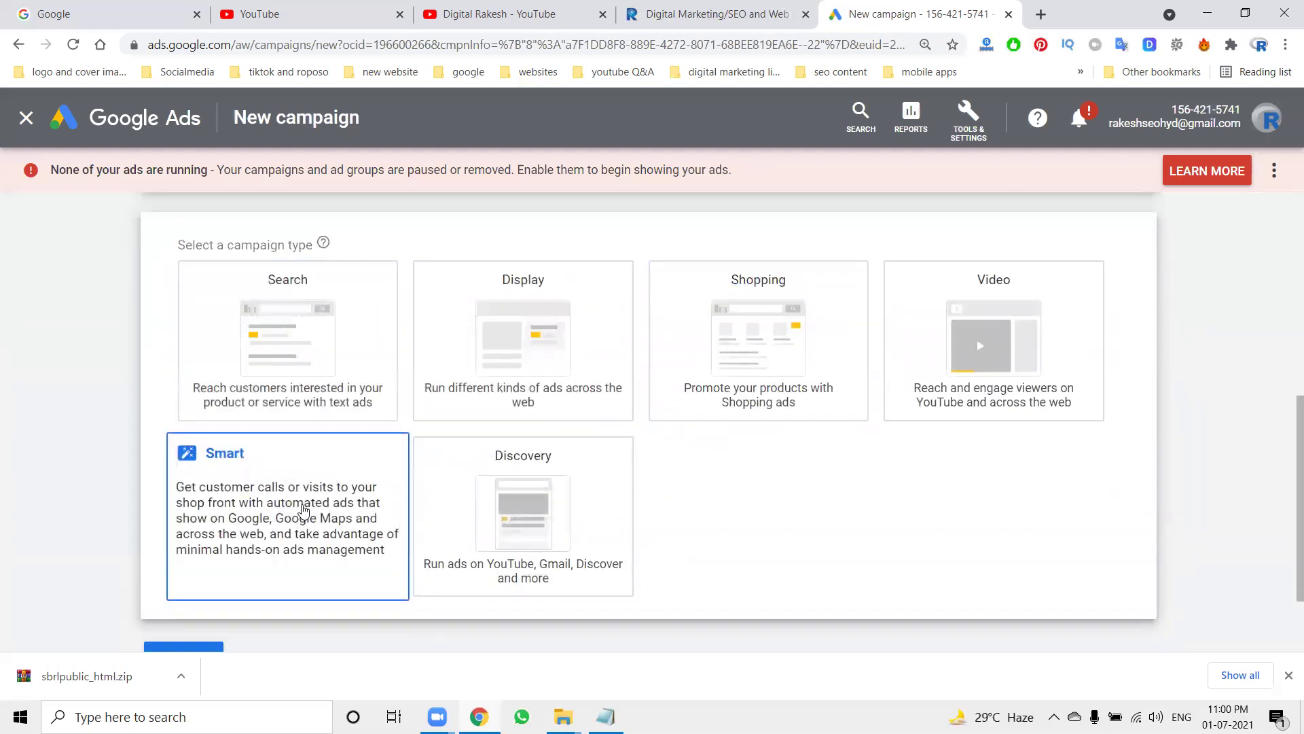
left_click(304, 509)
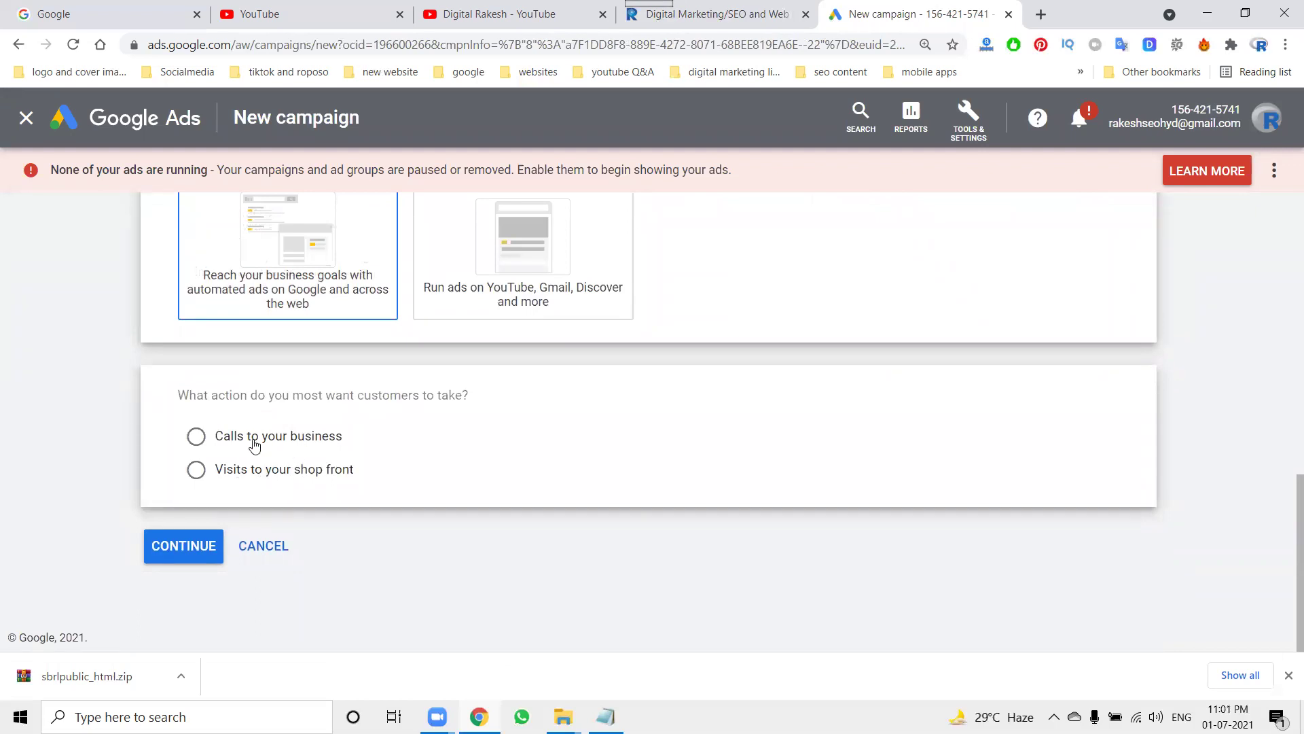
scroll(265, 489, "up", 5)
scroll(335, 503, "up", 3)
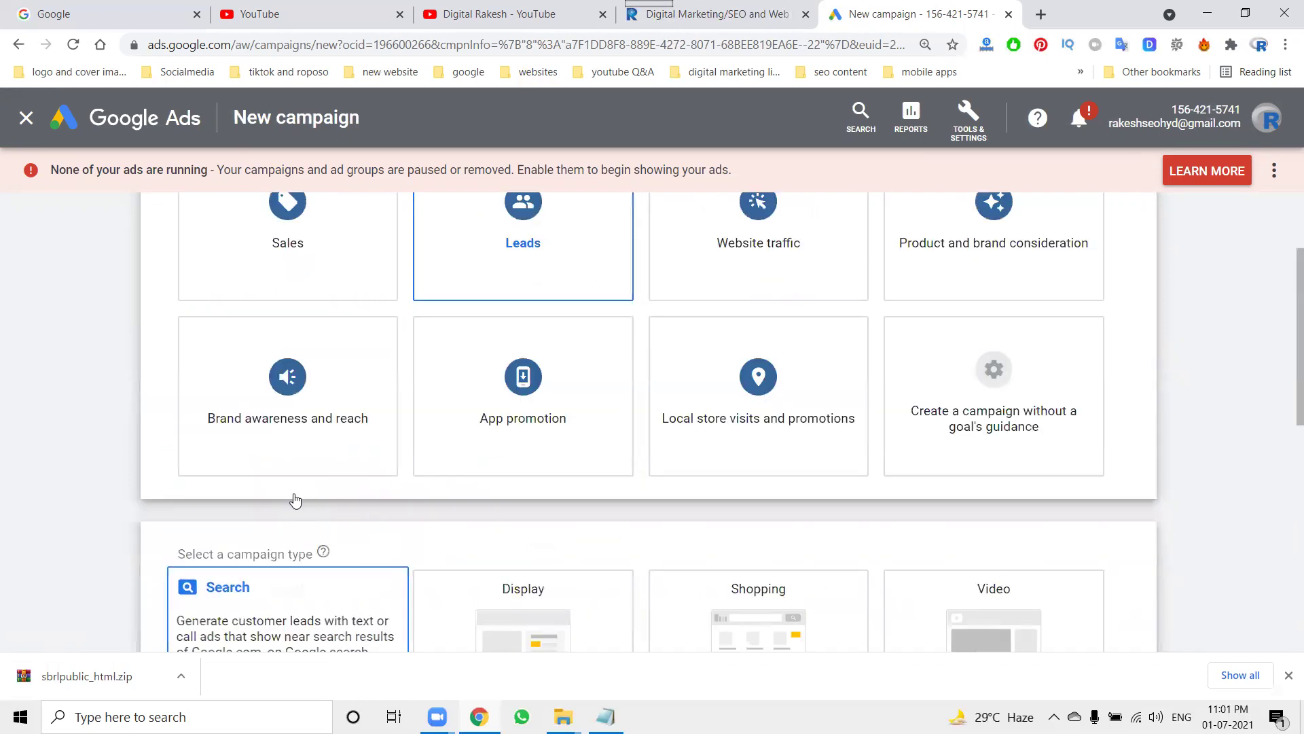
scroll(117, 398, "down", 7)
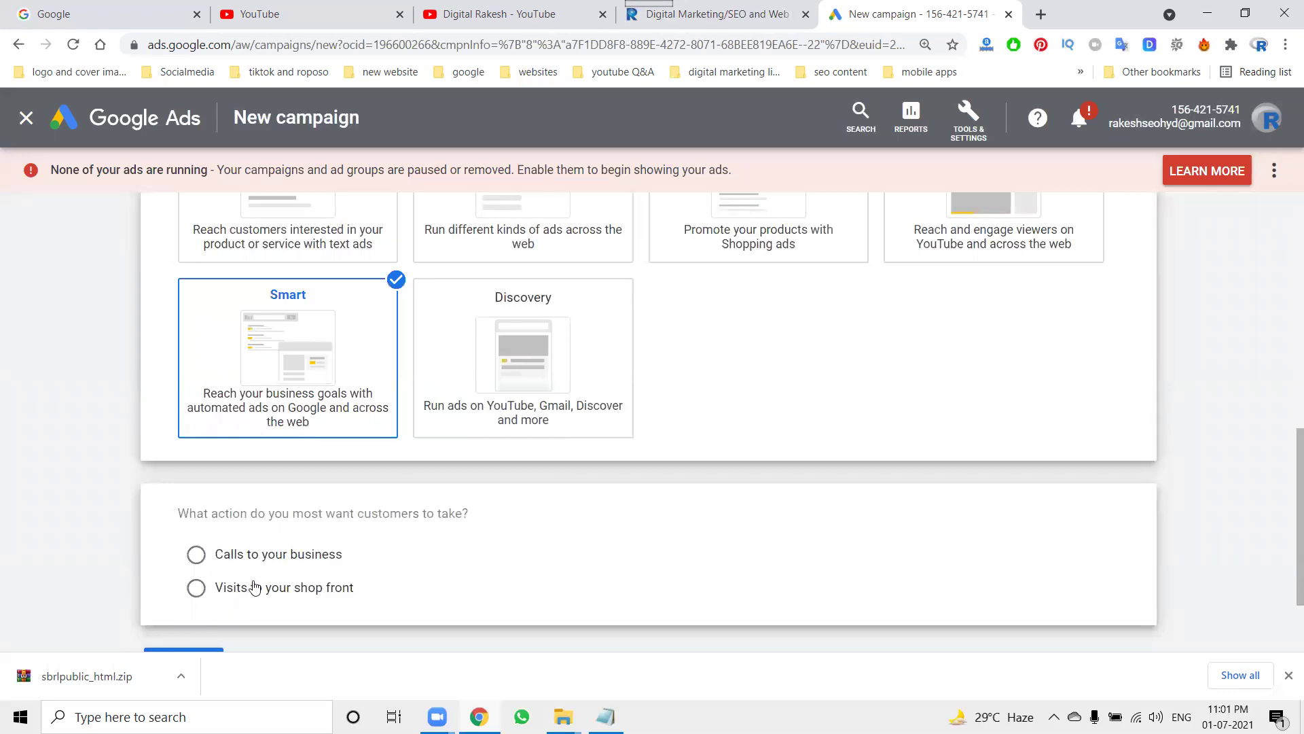
scroll(649, 539, "up", 8)
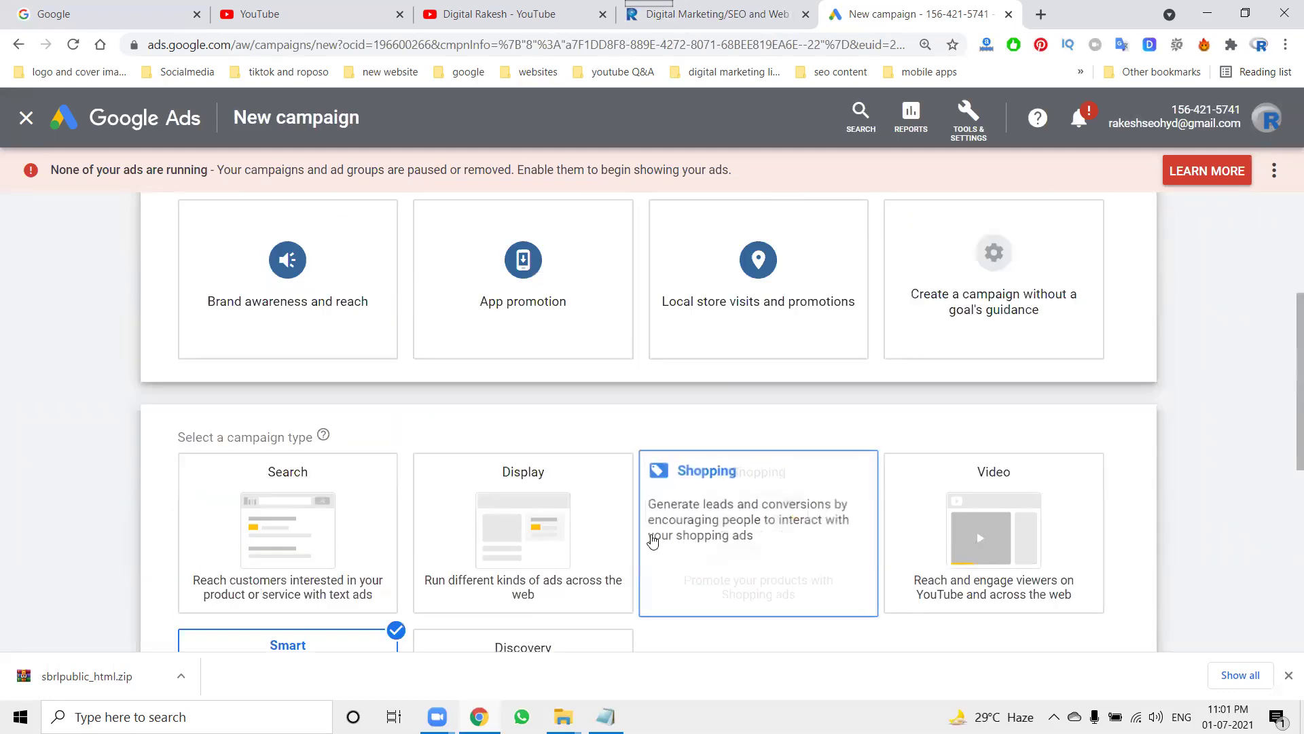
scroll(751, 434, "down", 7)
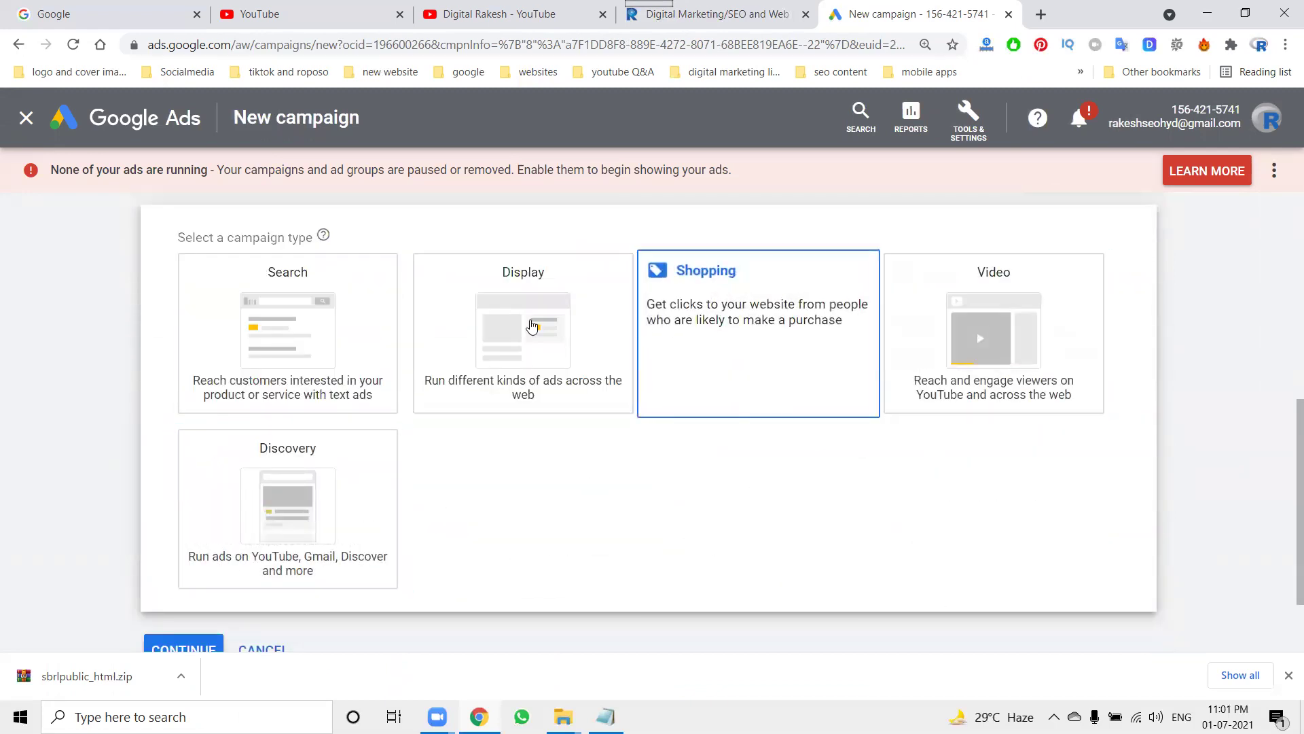
scroll(360, 505, "up", 5)
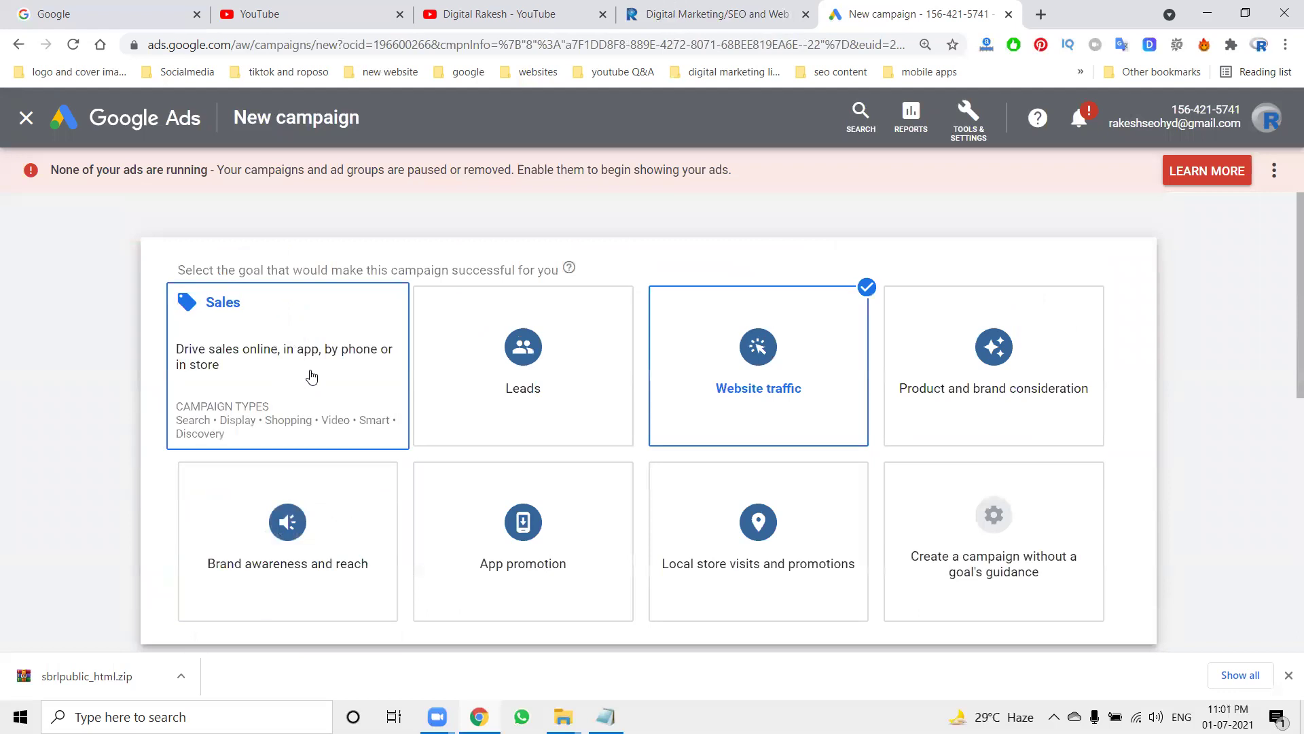
scroll(67, 410, "down", 6)
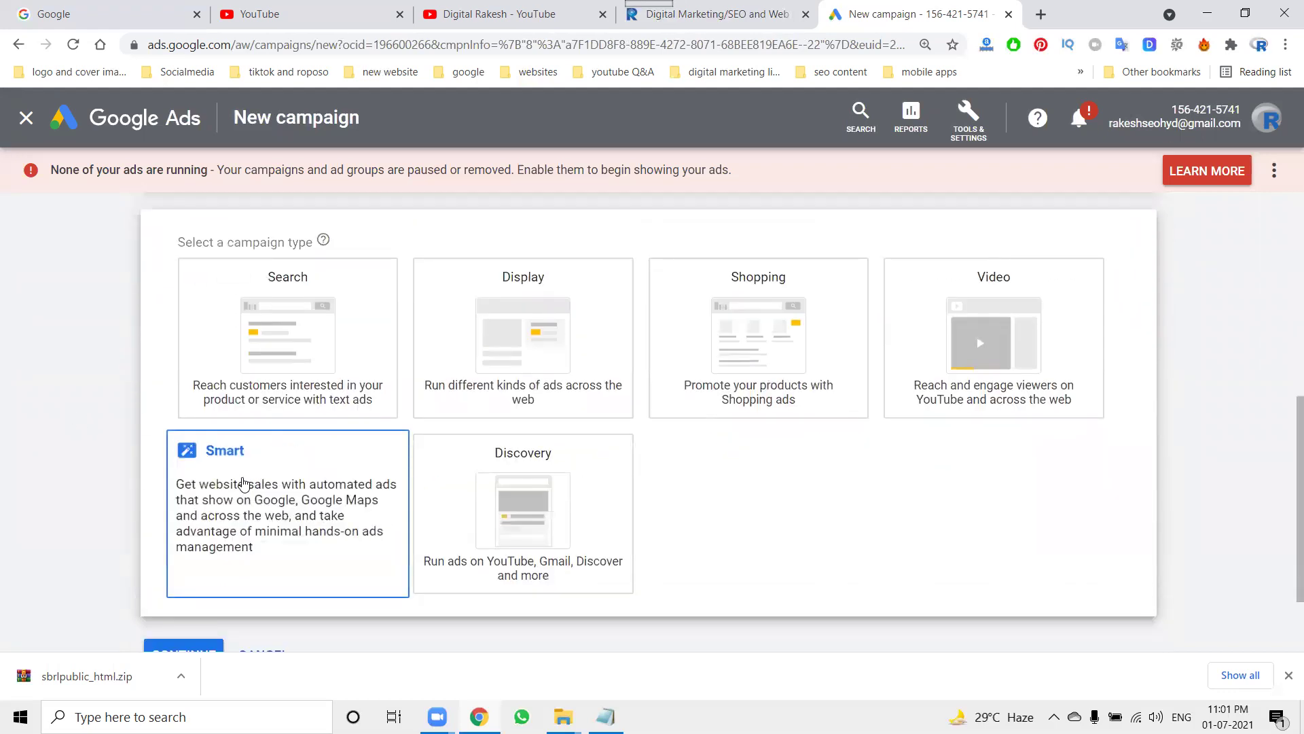
scroll(244, 475, "down", 2)
left_click(255, 437)
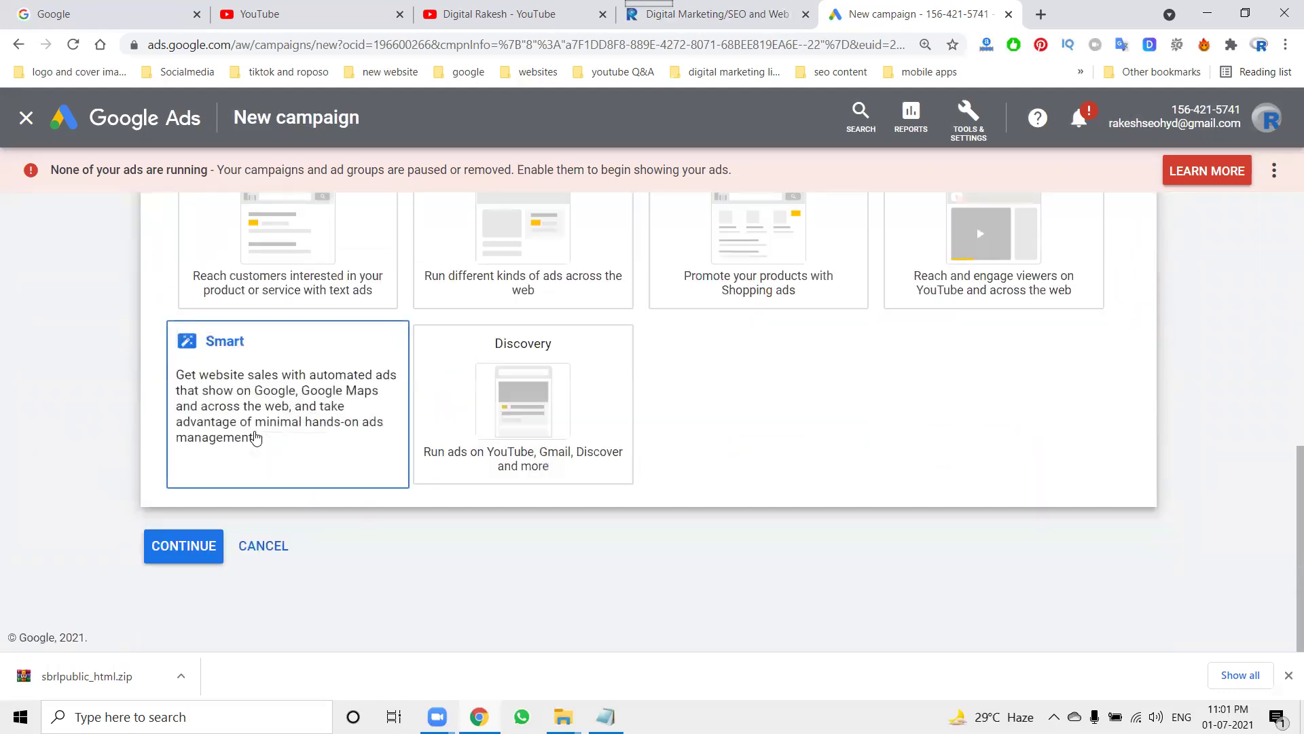
Reselect the Smart card, then try the Search campaign type card
scroll(107, 437, "up", 6)
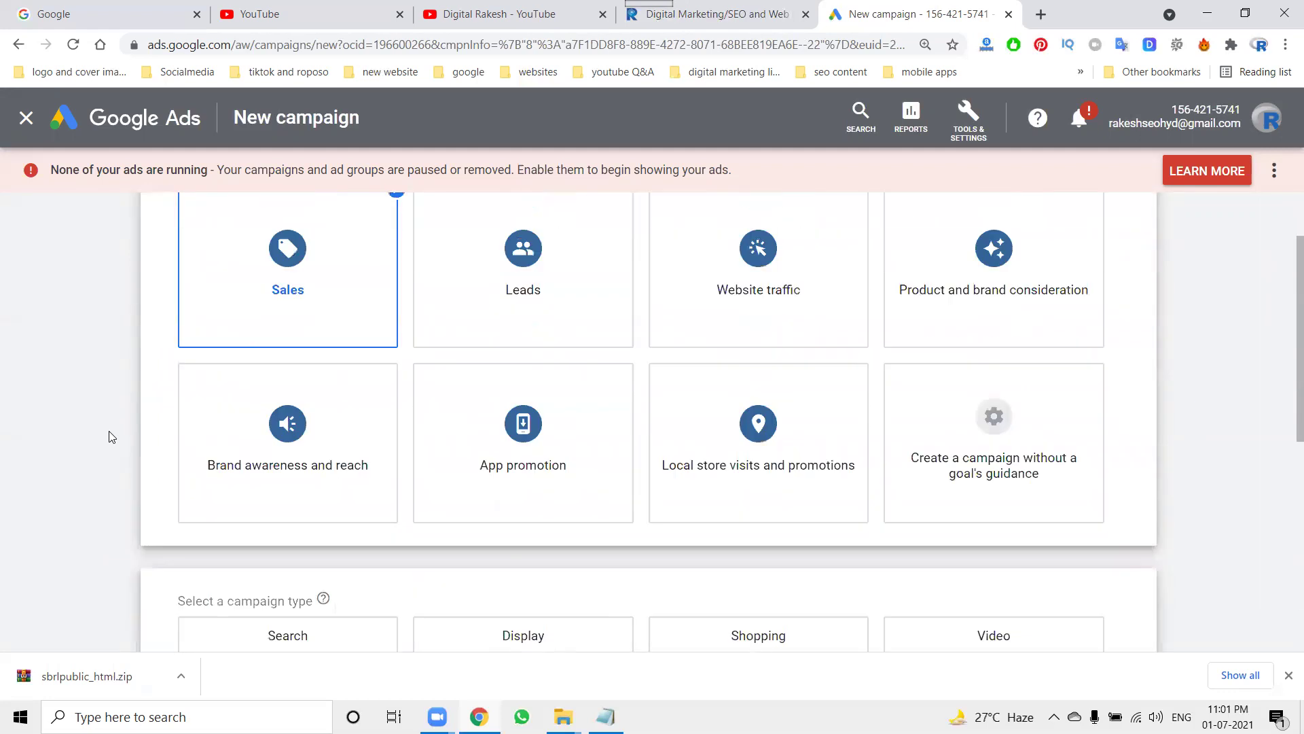
scroll(451, 387, "down", 5)
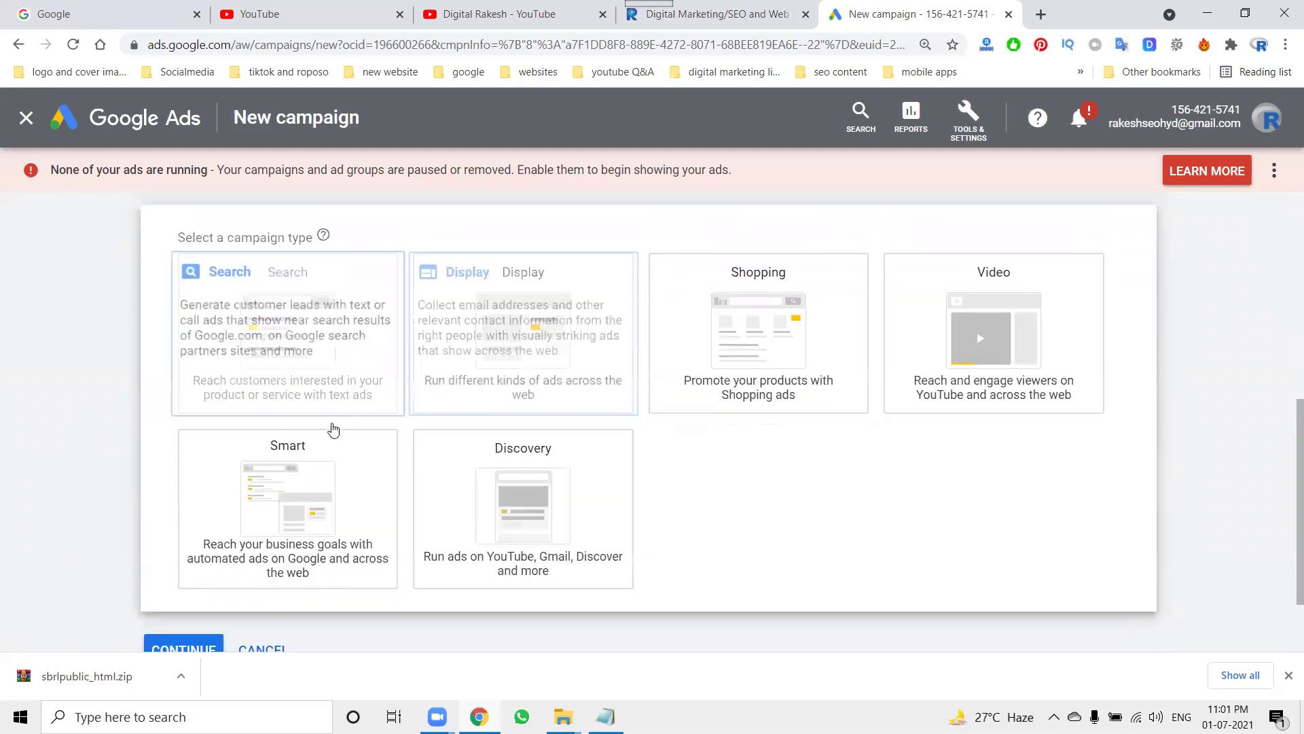
left_click(314, 465)
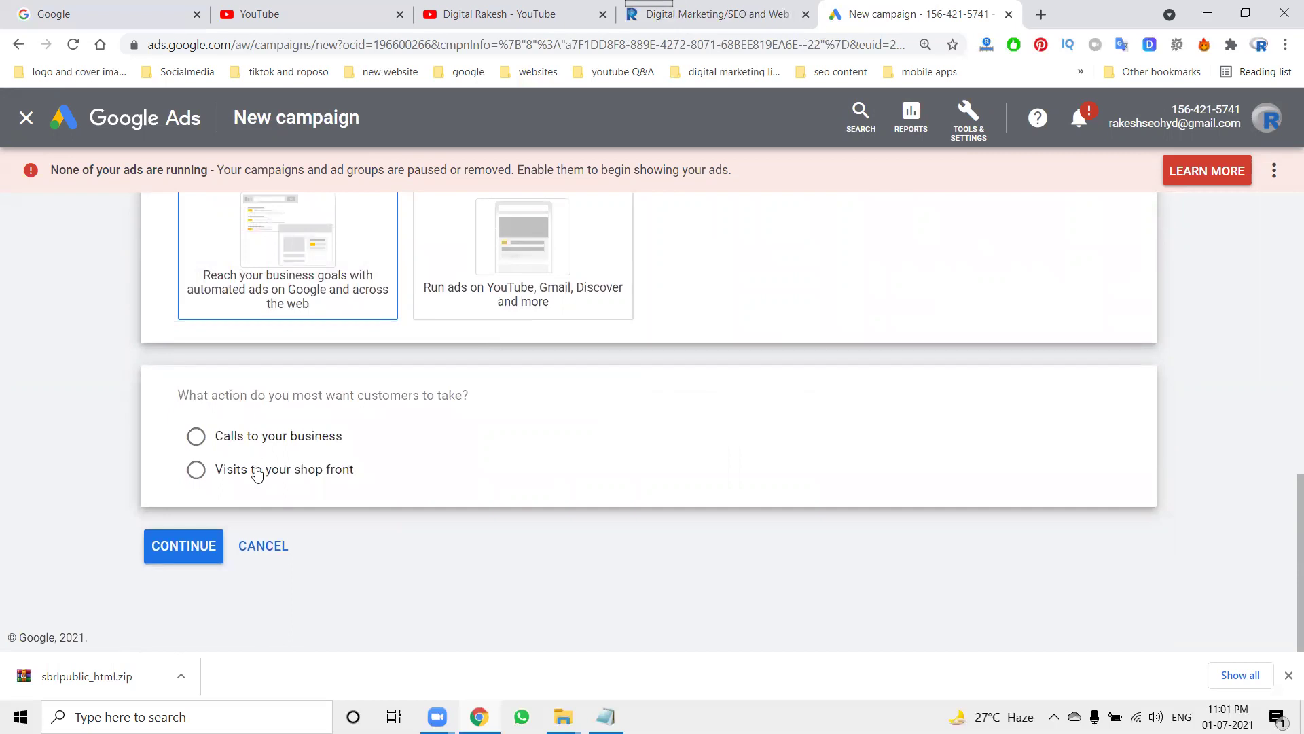
scroll(562, 411, "up", 10)
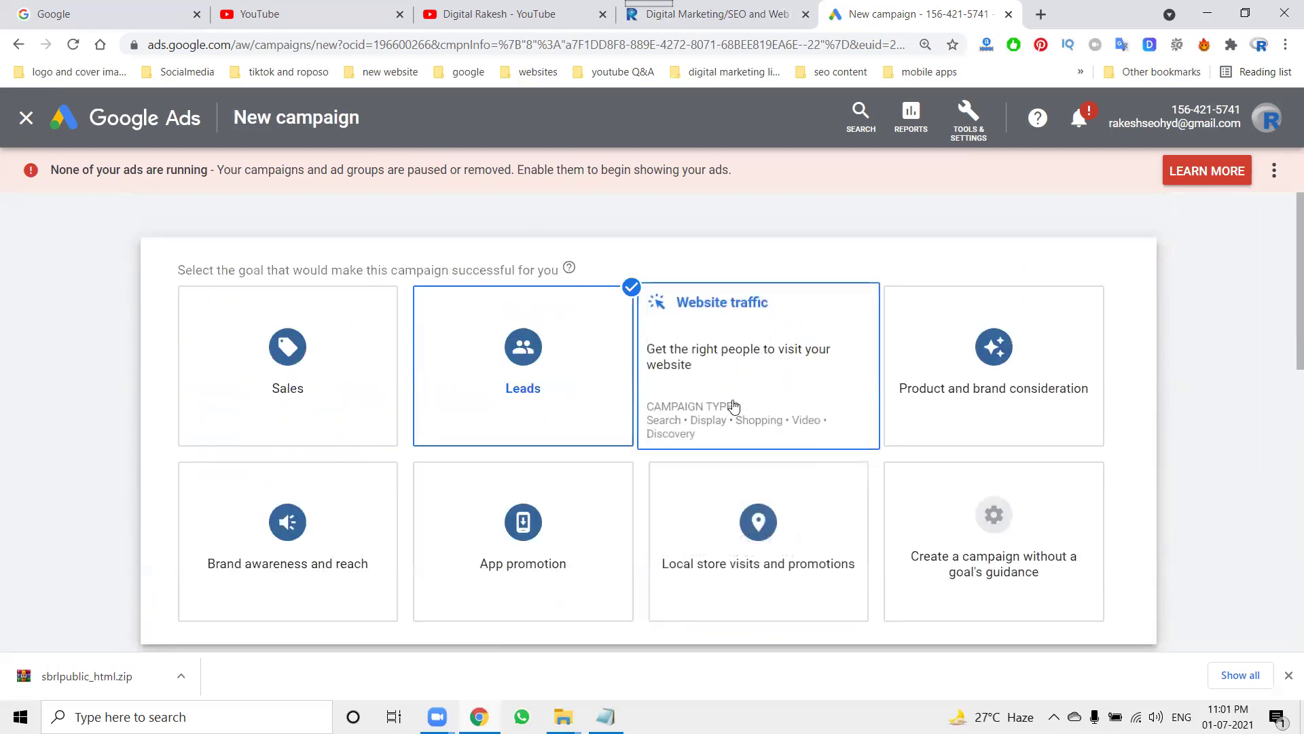
scroll(177, 374, "down", 5)
scroll(178, 374, "down", 2)
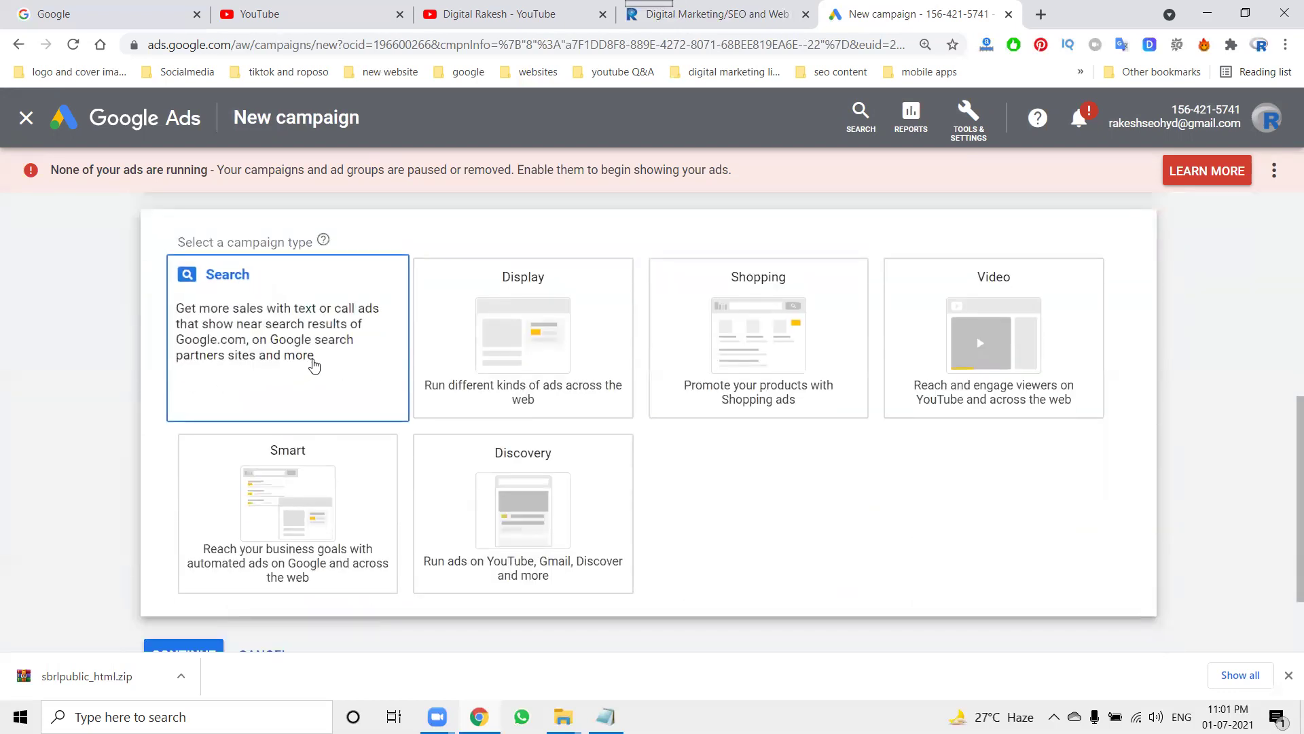
left_click(315, 361)
Select Product and brand consideration as the campaign goal
scroll(314, 364, "down", 6)
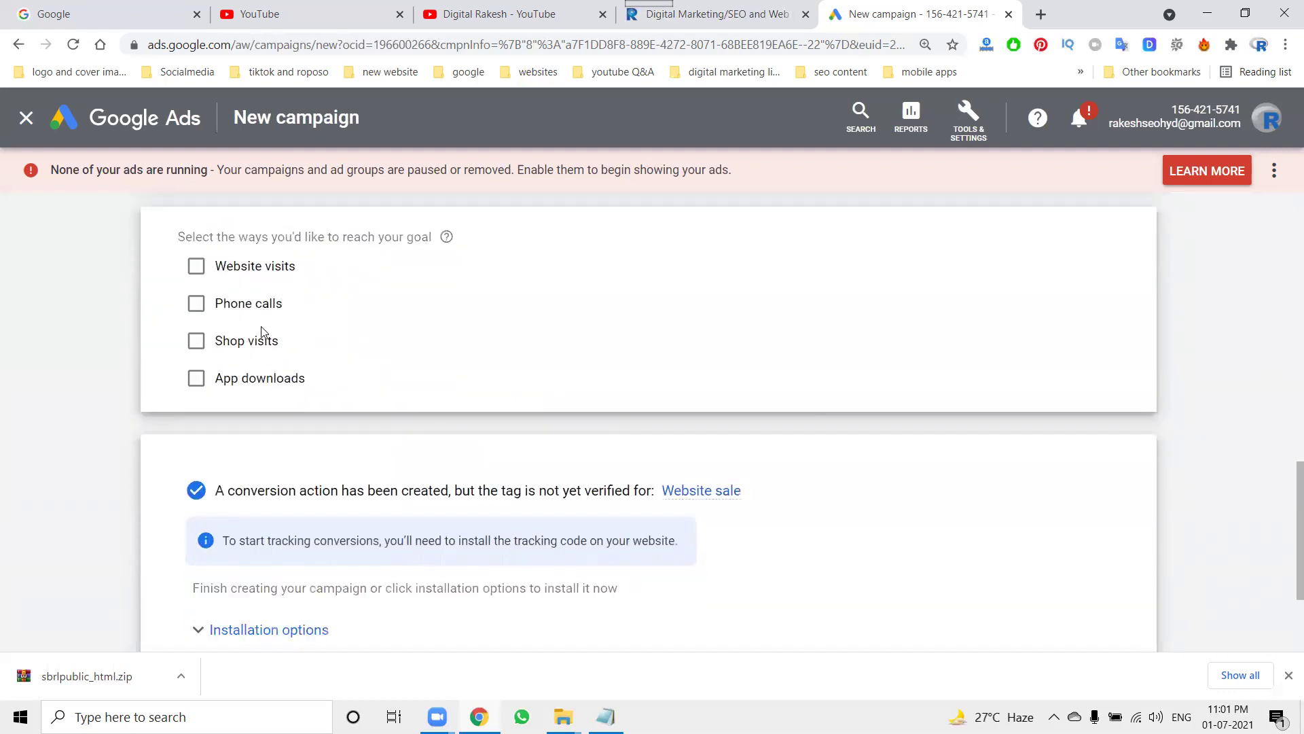
scroll(489, 396, "up", 8)
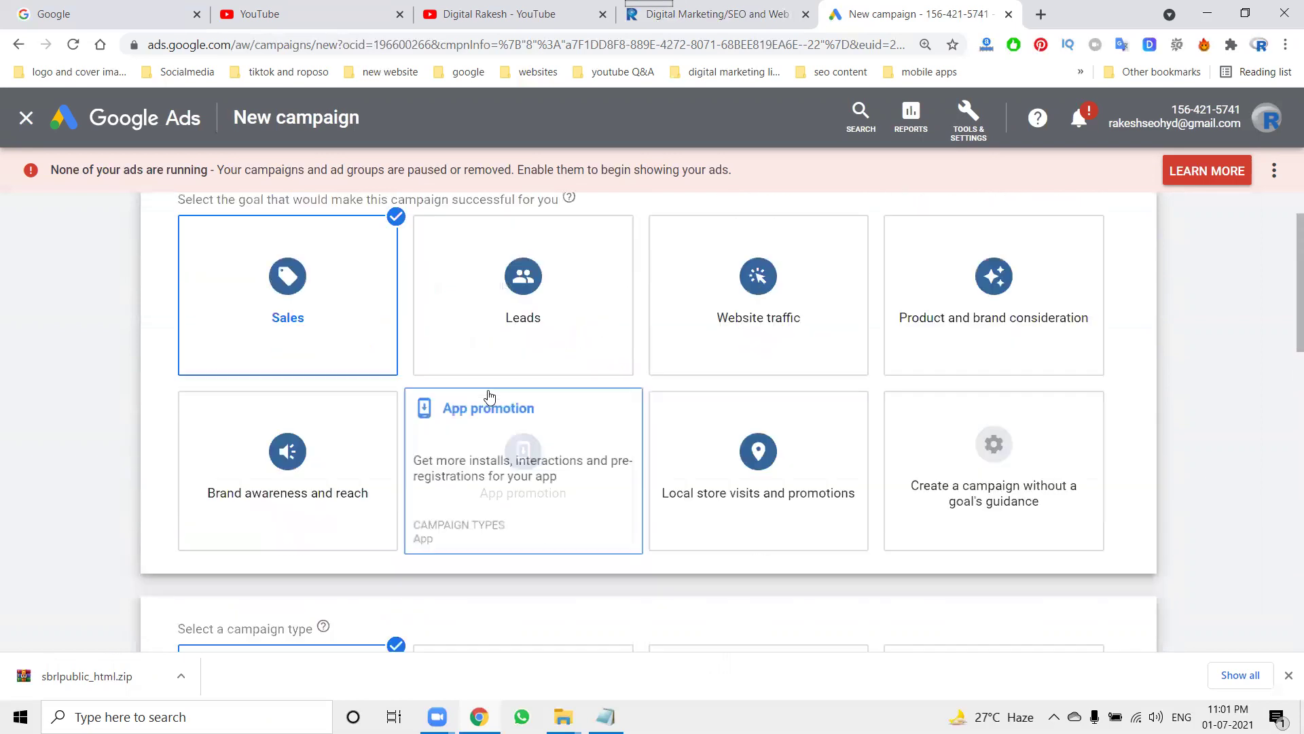
scroll(493, 391, "down", 7)
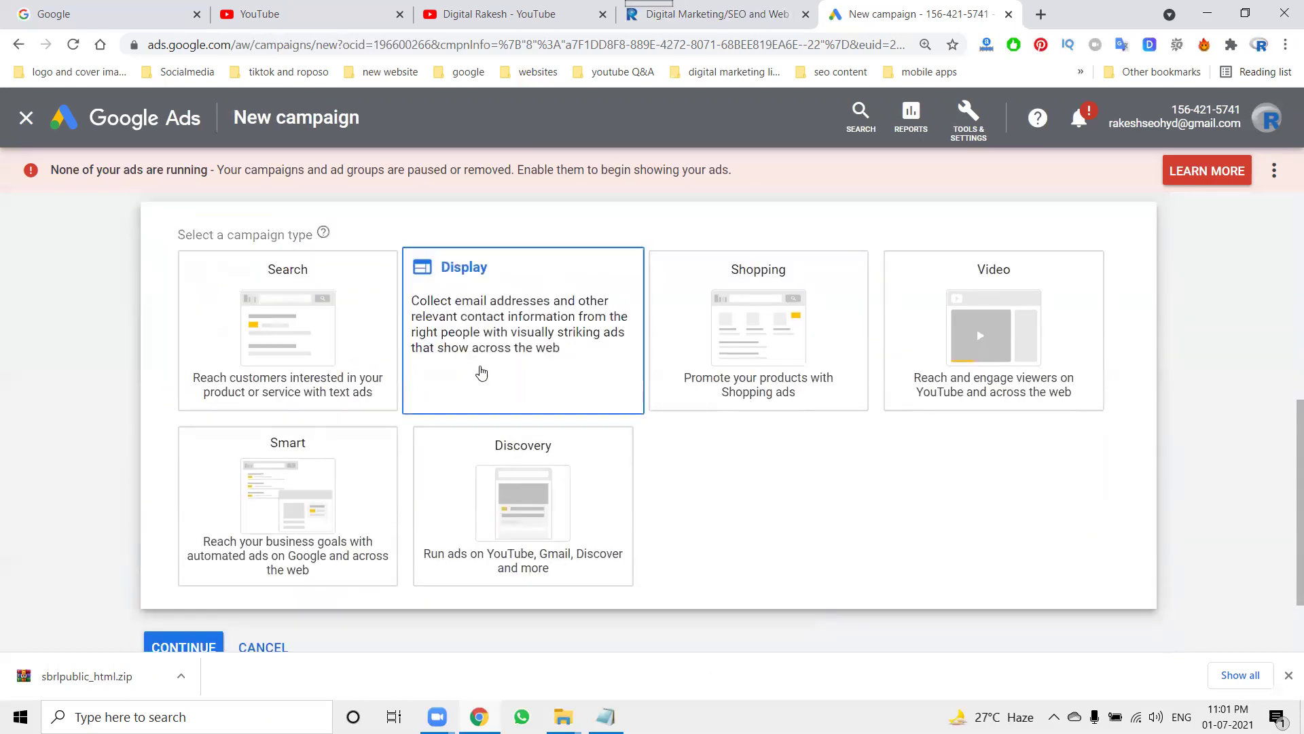
scroll(430, 378, "up", 2)
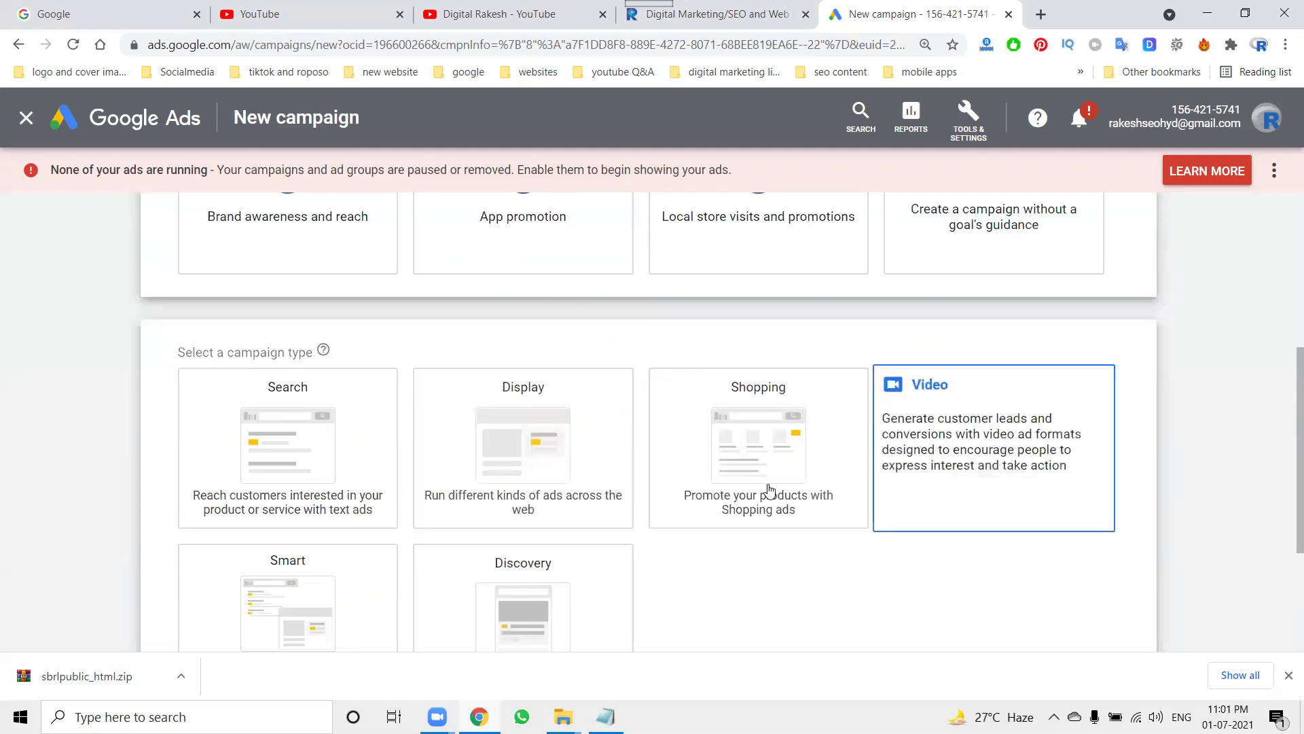
scroll(516, 564, "up", 4)
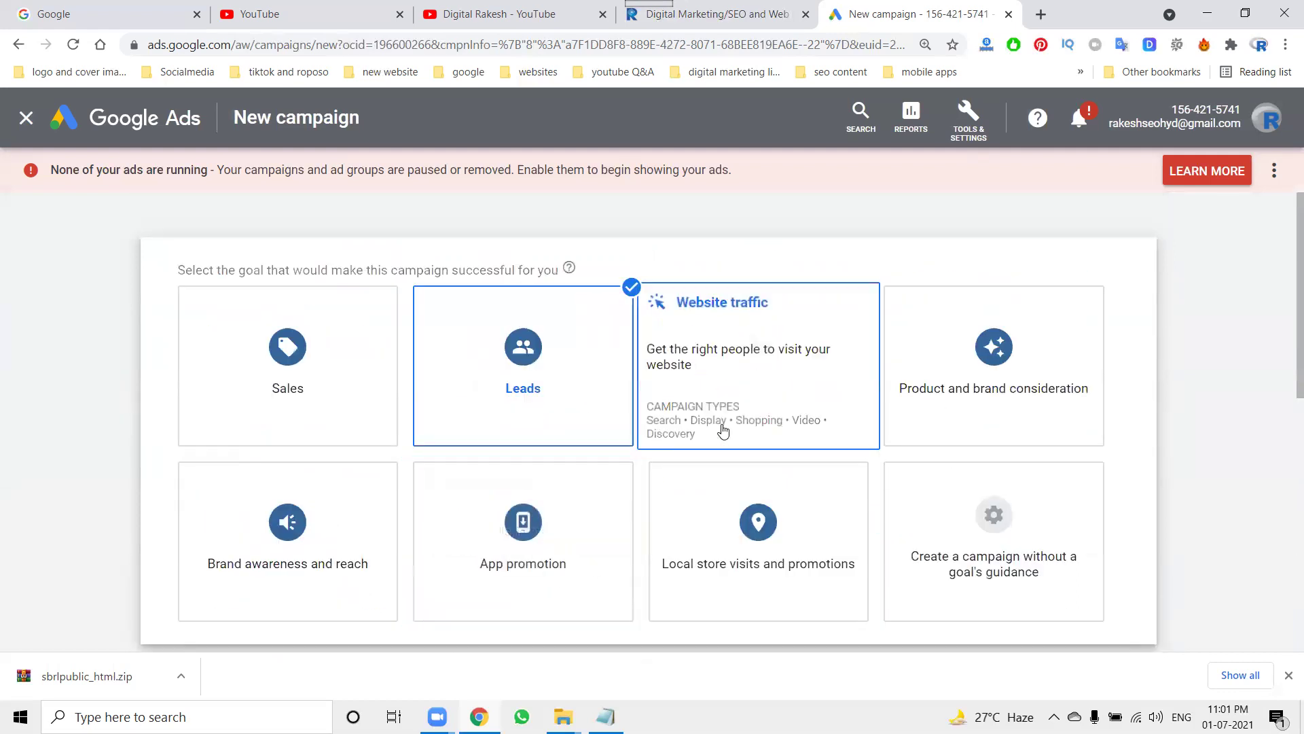
scroll(723, 431, "down", 5)
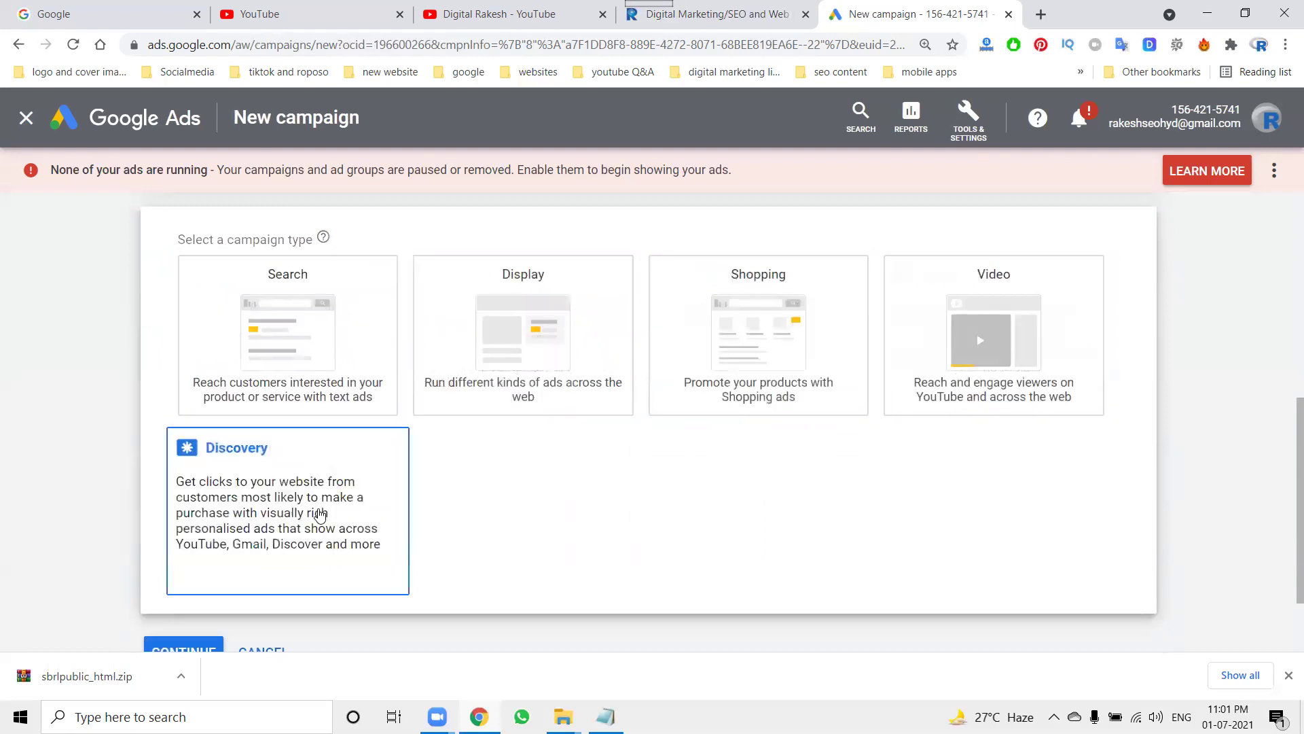
scroll(870, 475, "up", 5)
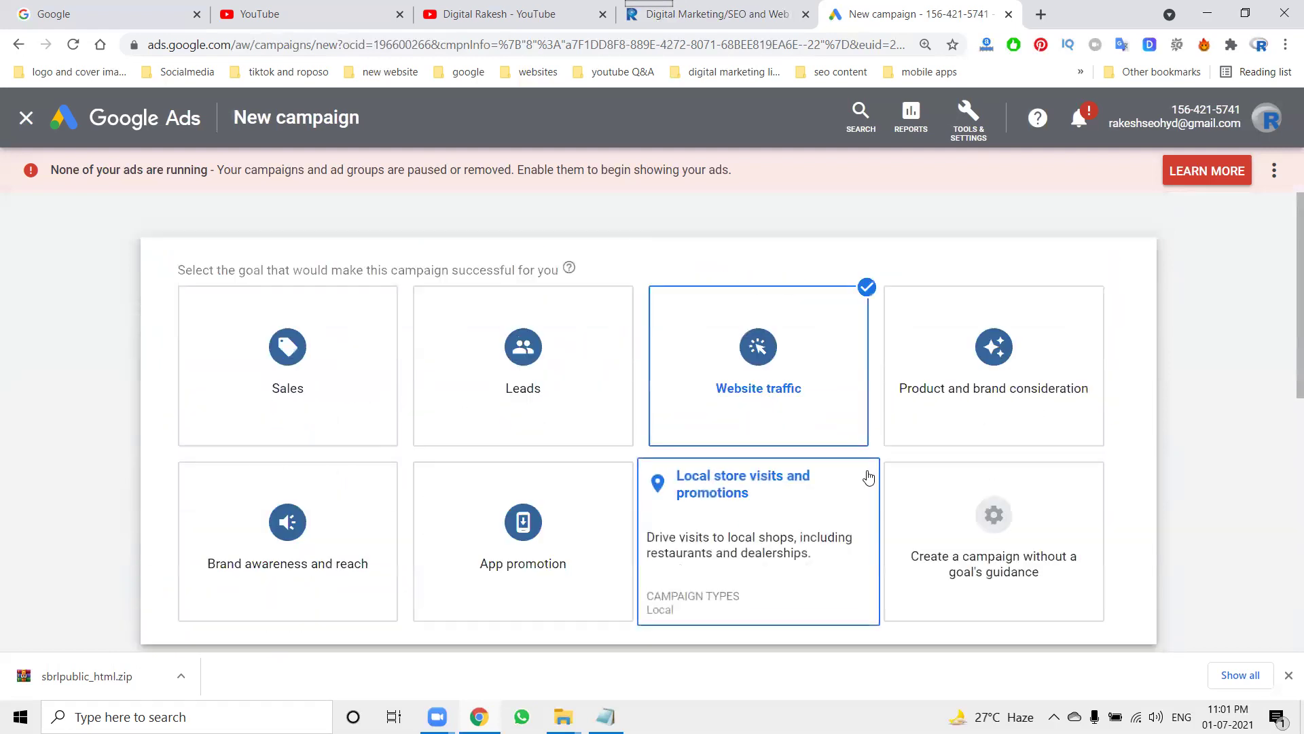
left_click(969, 370)
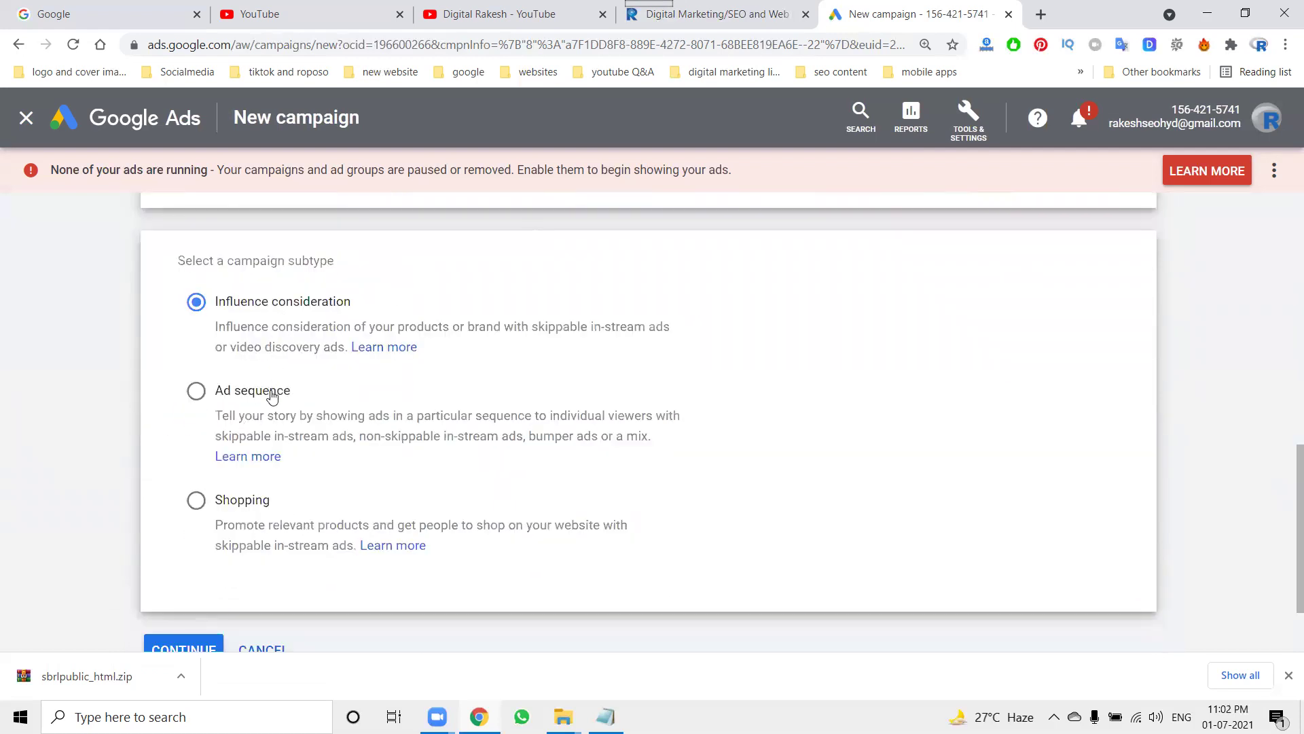
Choose Ad sequence as the video campaign subtype instead of Influence consideration
scroll(268, 408, "up", 5)
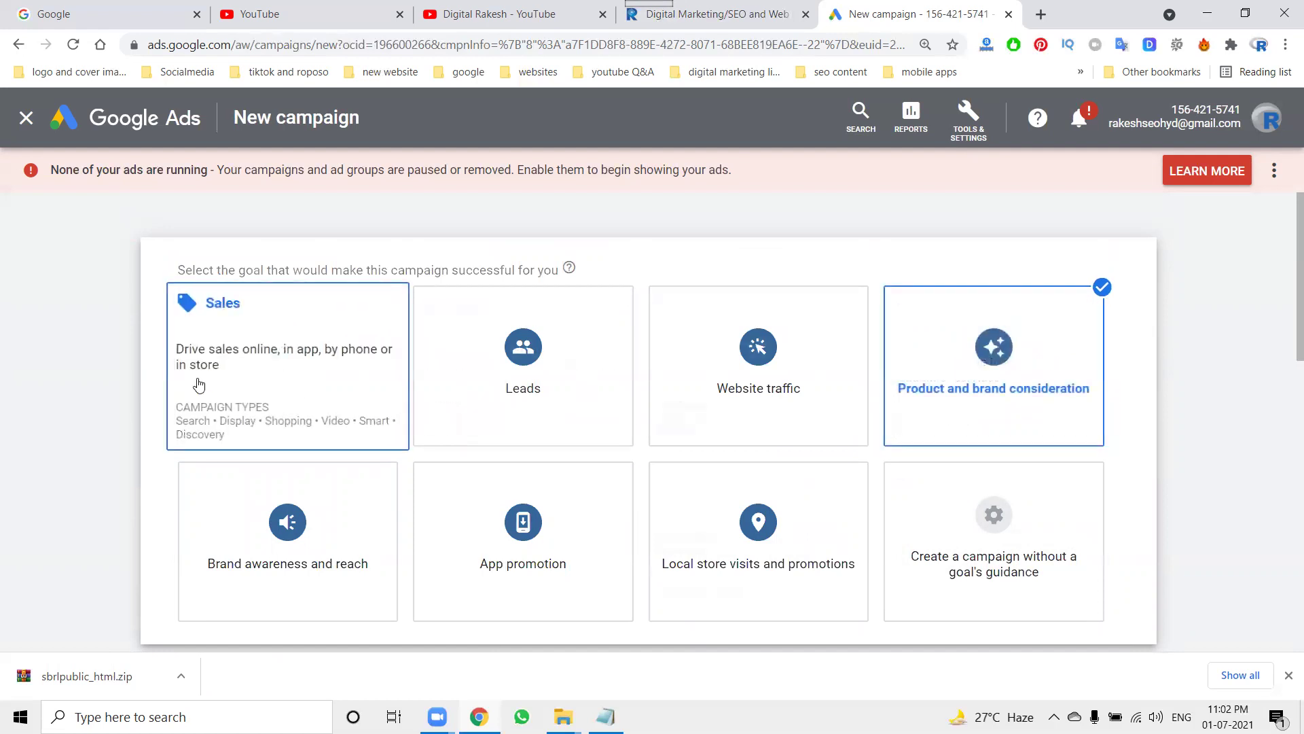
scroll(27, 429, "down", 10)
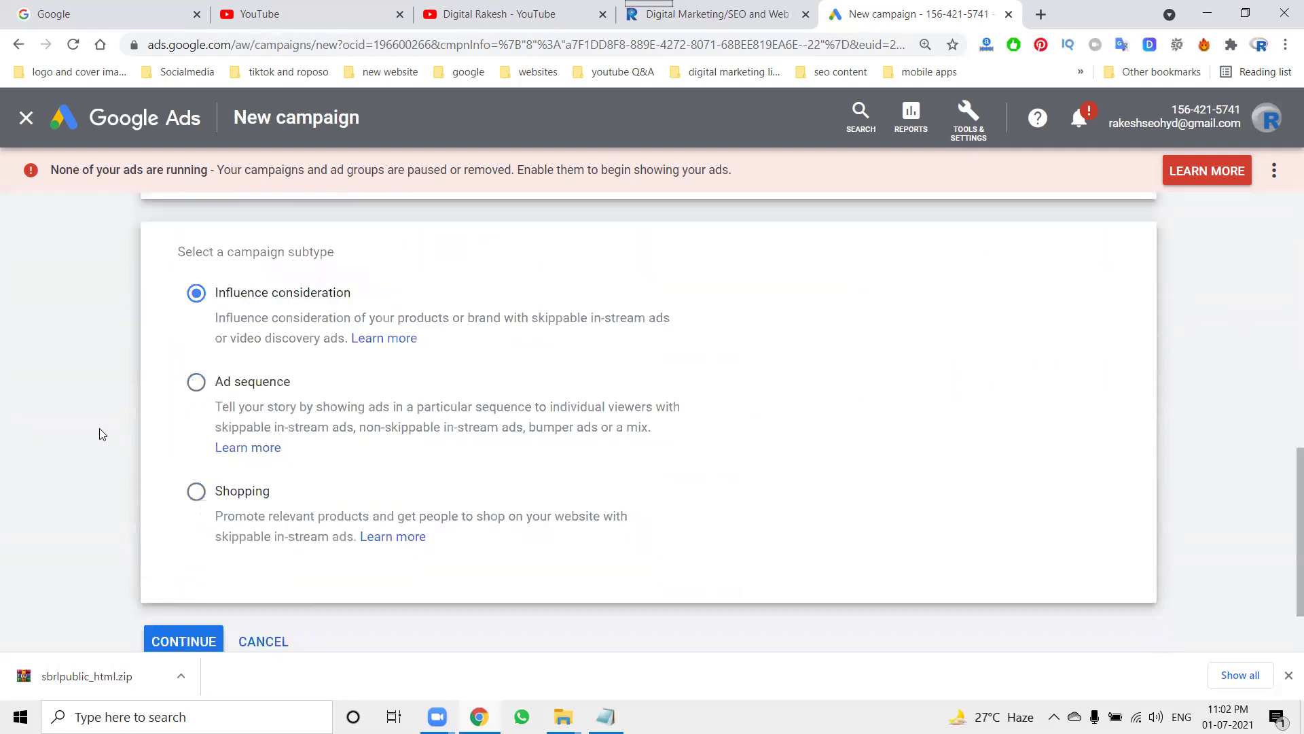
left_click(197, 382)
Search YouTube for 'dm', then switch back to the Google Ads New campaign tab
left_click(308, 16)
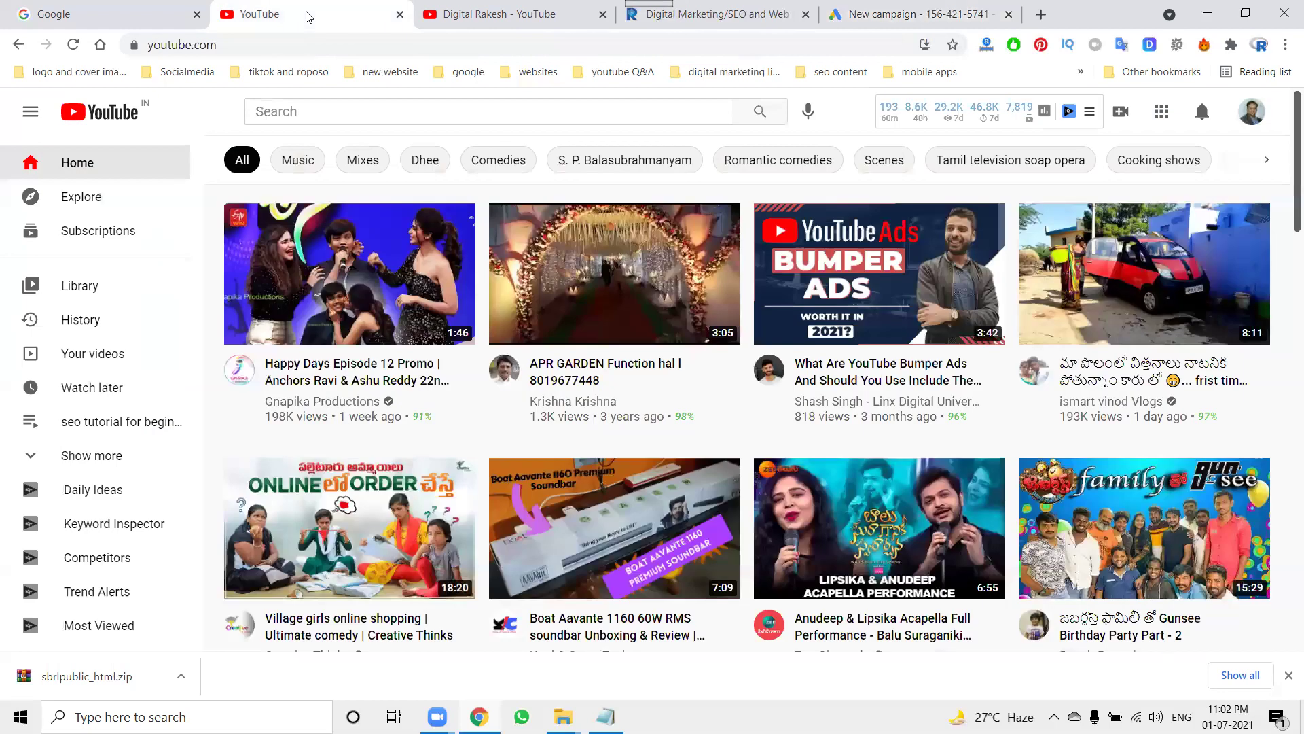
left_click(319, 106)
type("dm")
key("Return")
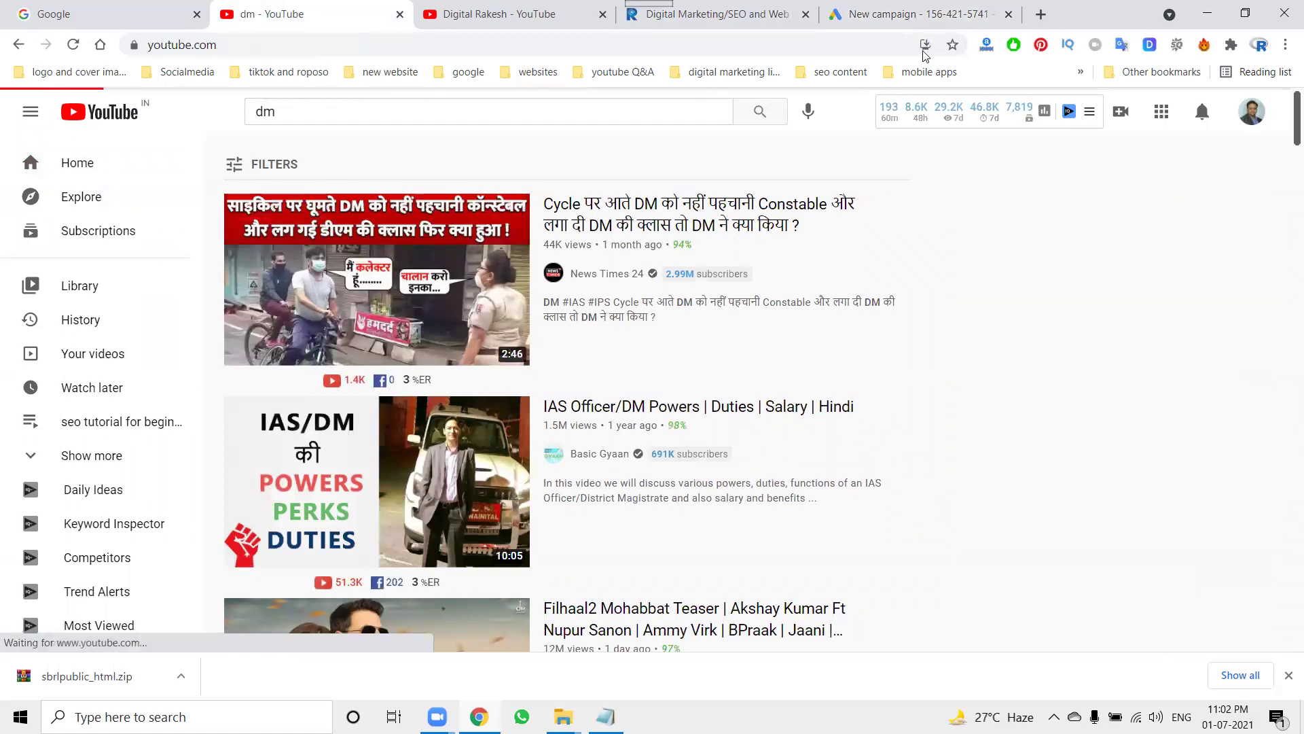
left_click(917, 14)
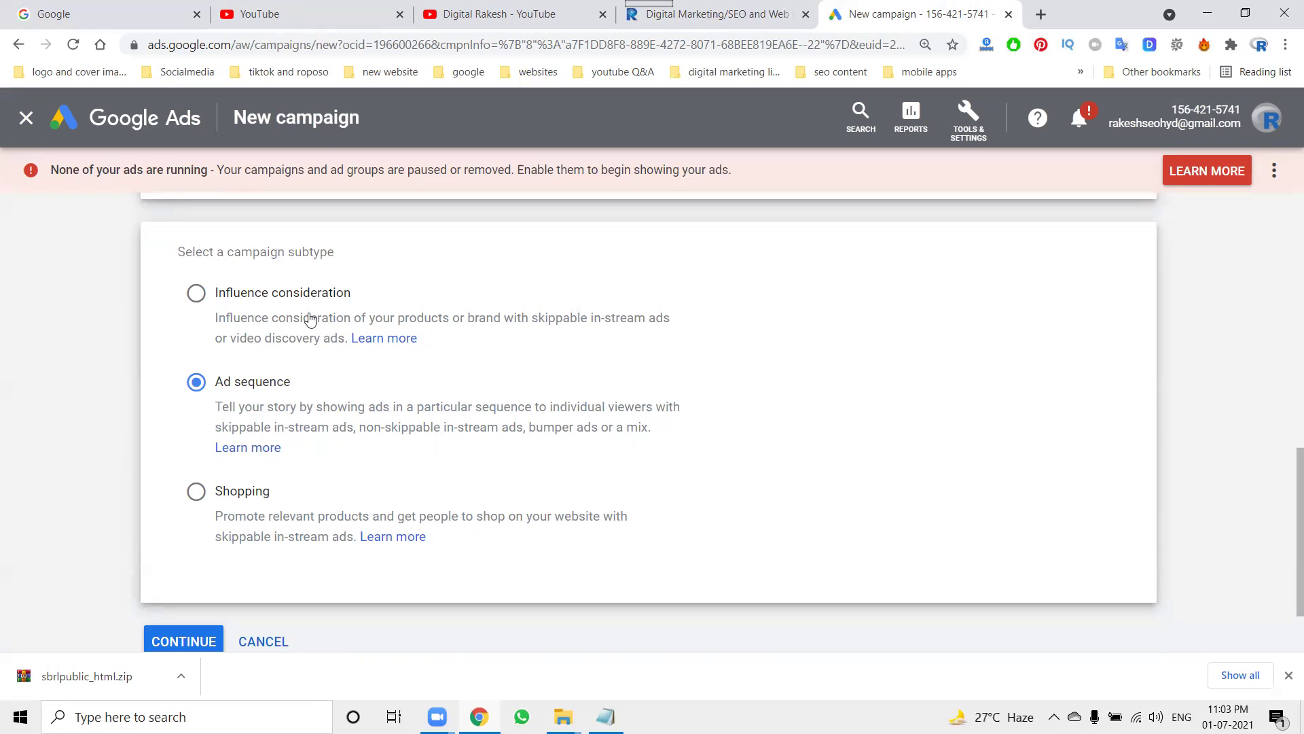
Open the TrueView for shopping help article, scroll through it and highlight the shopping cards passage
left_click(385, 539)
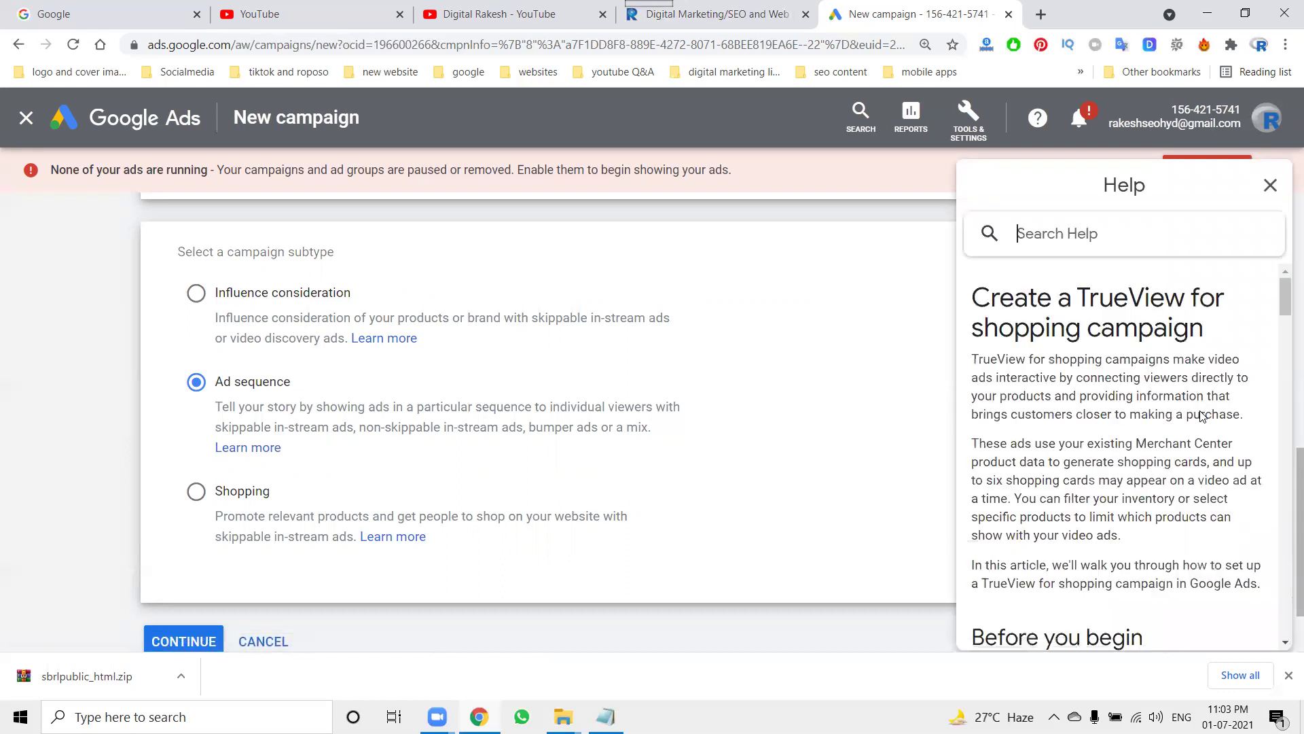
scroll(1201, 416, "down", 3)
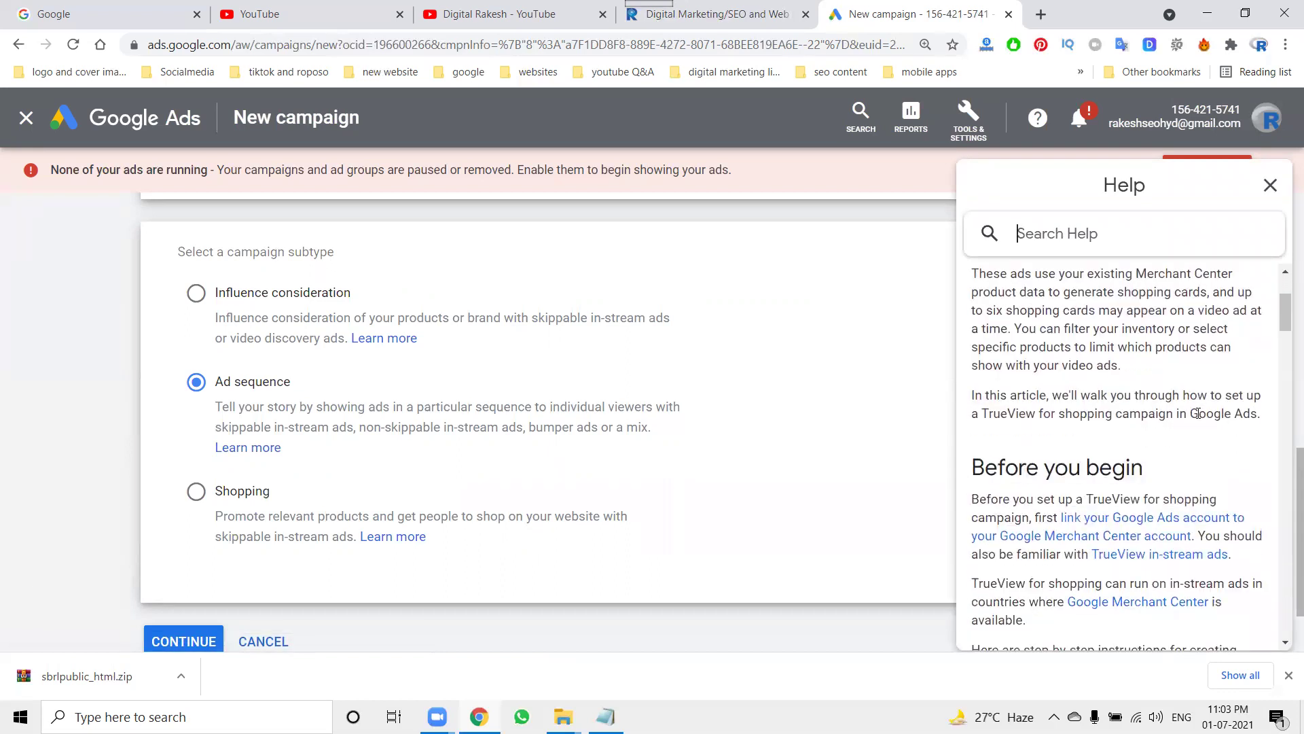
scroll(1199, 413, "up", 3)
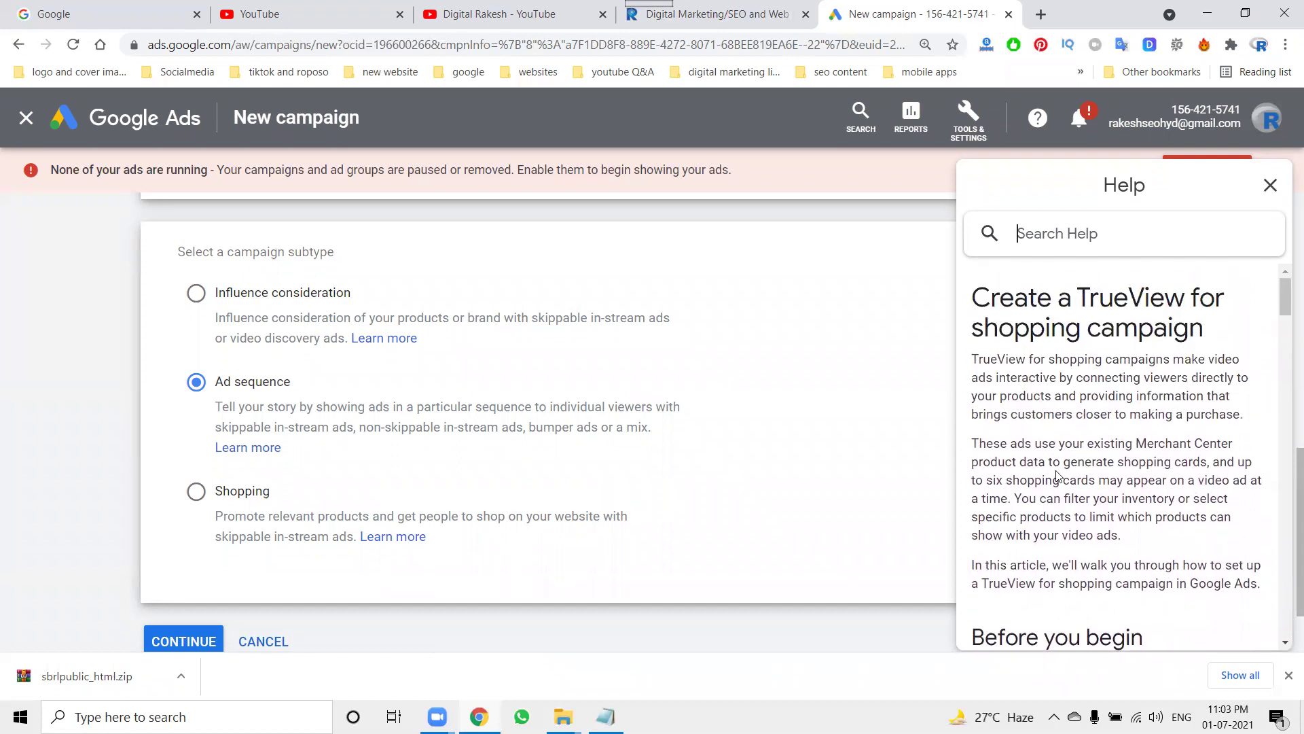
left_click_drag(1066, 468, 1197, 517)
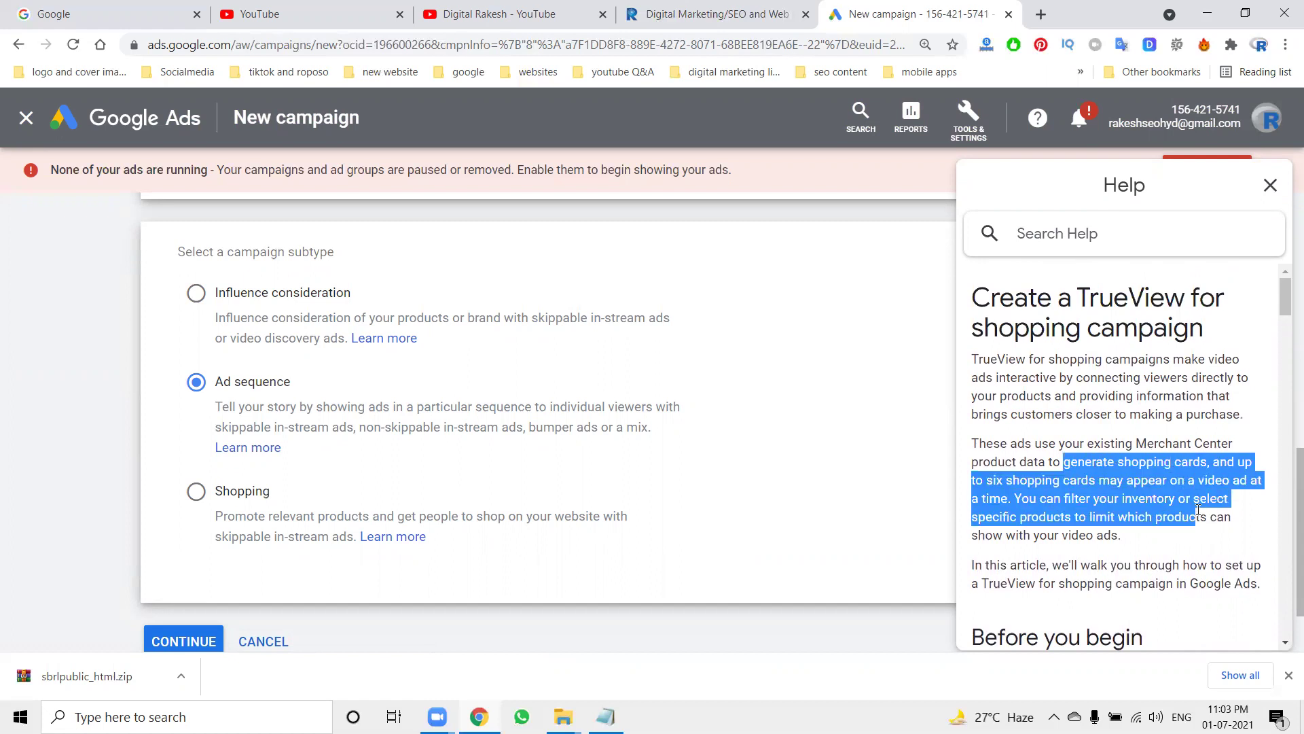
scroll(1190, 491, "down", 4)
scroll(1188, 483, "down", 5)
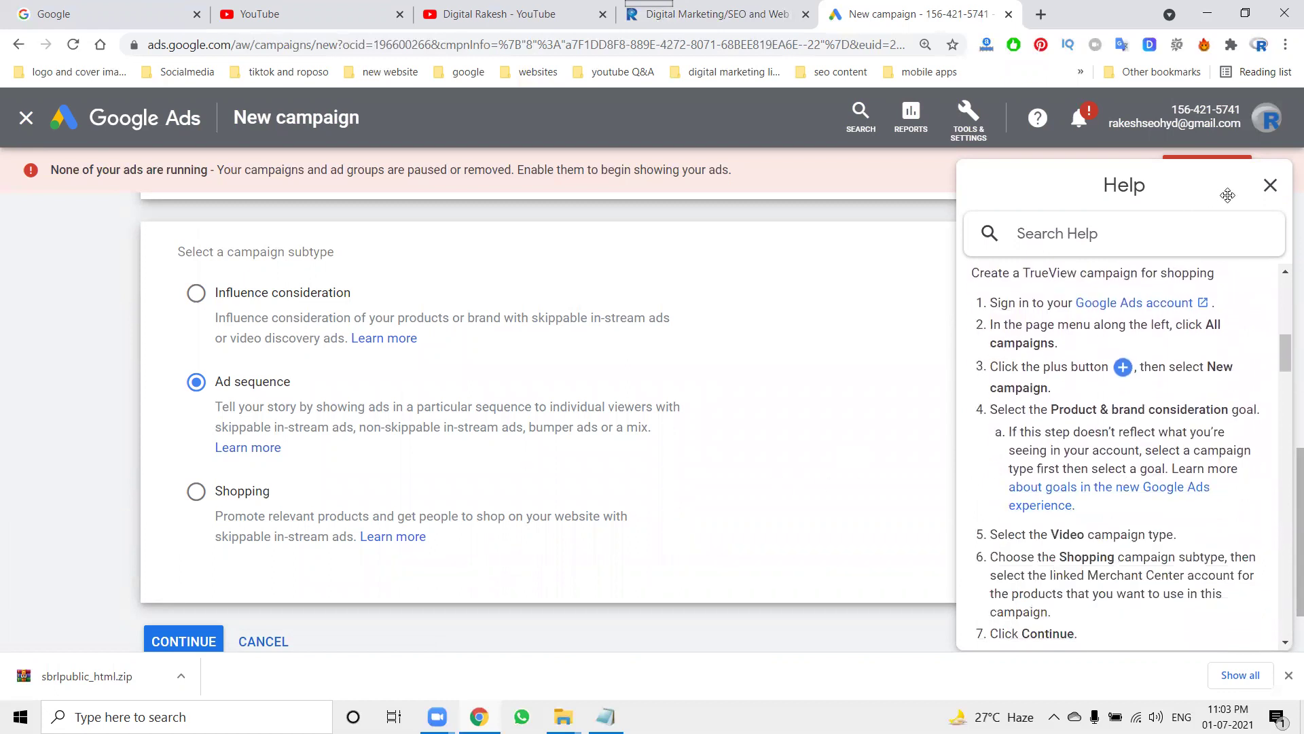
scroll(900, 371, "up", 3)
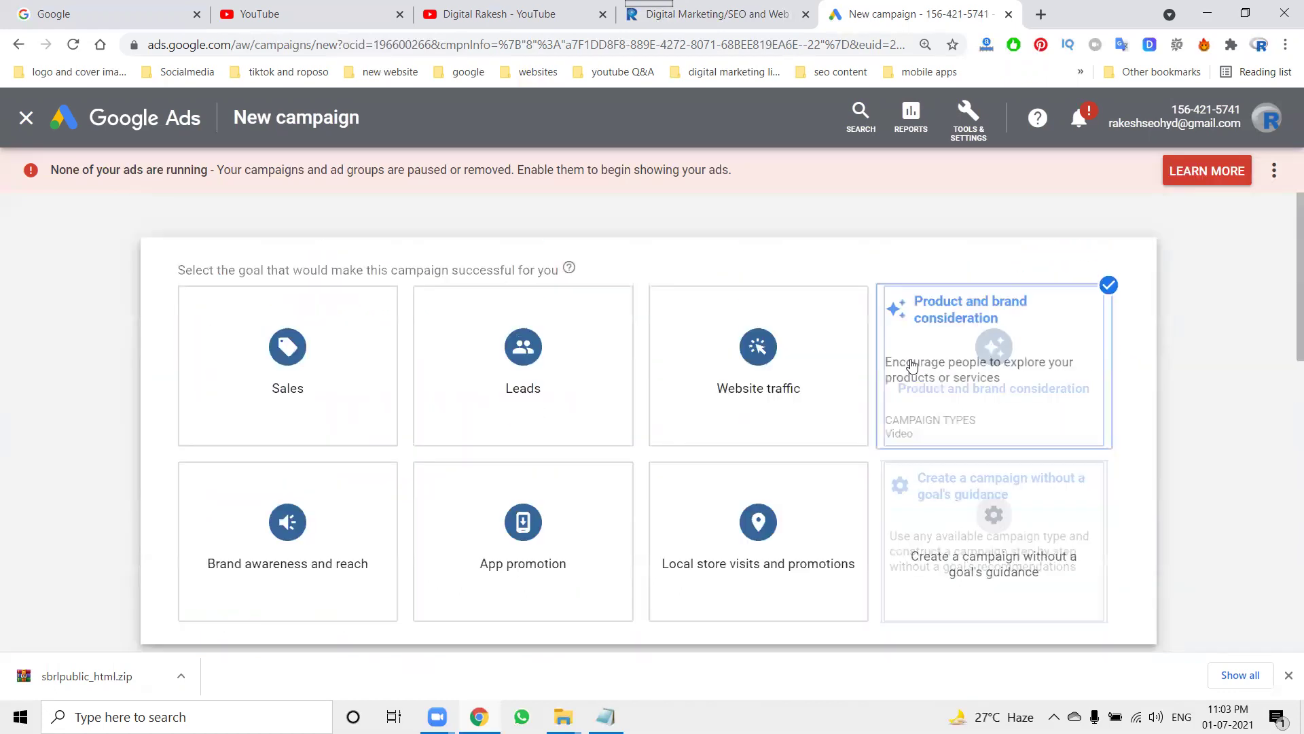
Try Brand awareness and reach as the goal with the Display, then Video campaign types
left_click(181, 531)
left_click(251, 422)
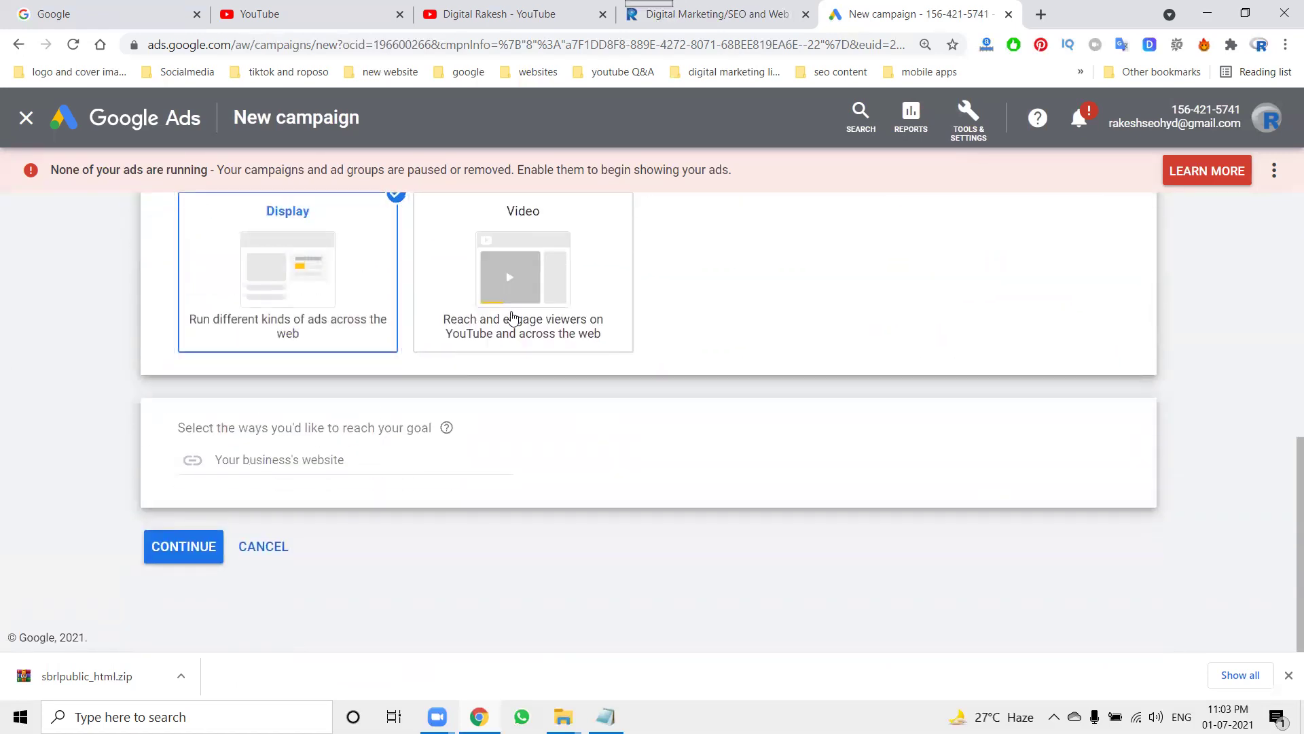
left_click(512, 318)
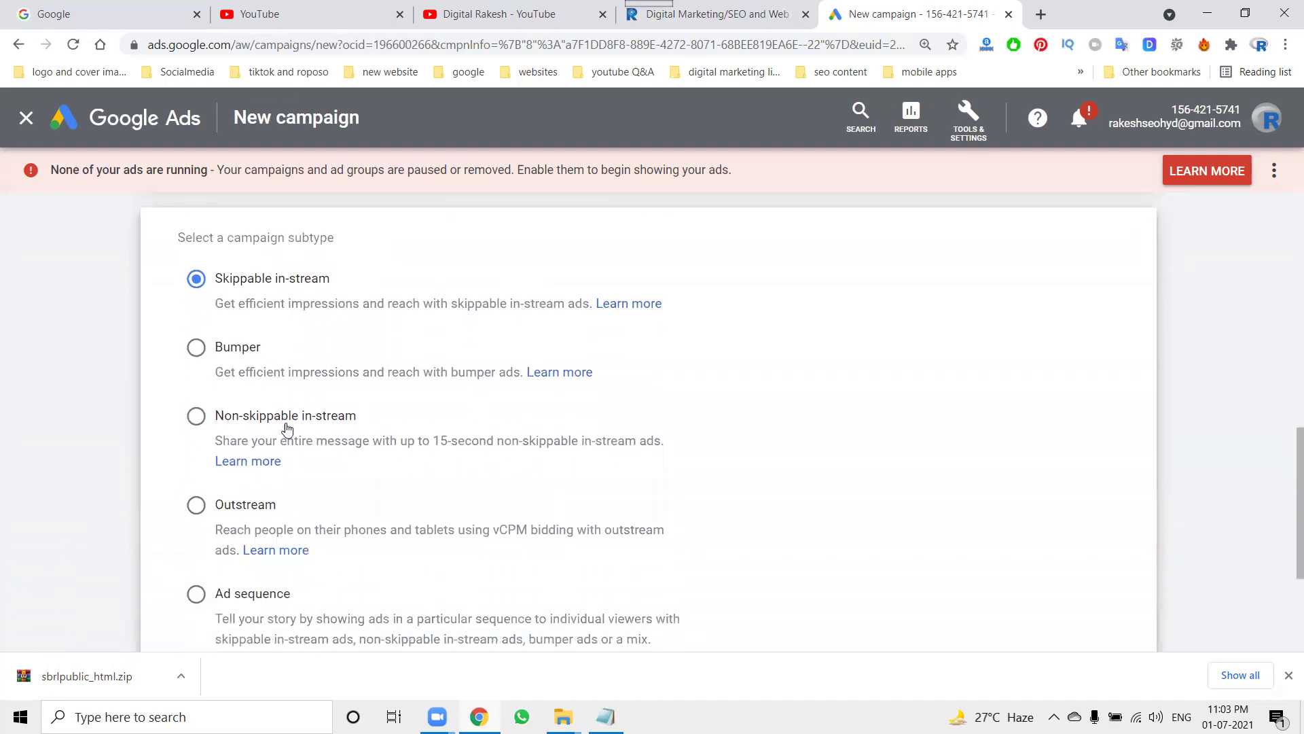
scroll(284, 479, "down", 3)
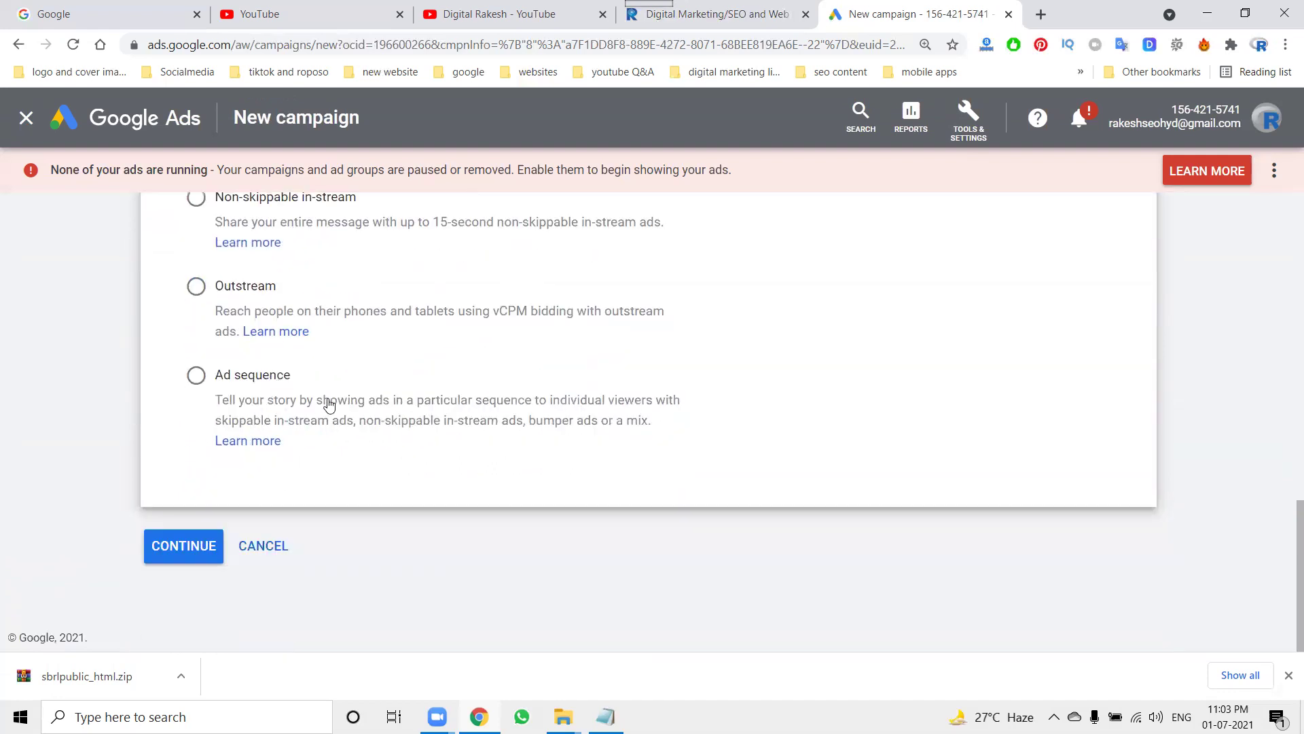
scroll(899, 421, "up", 12)
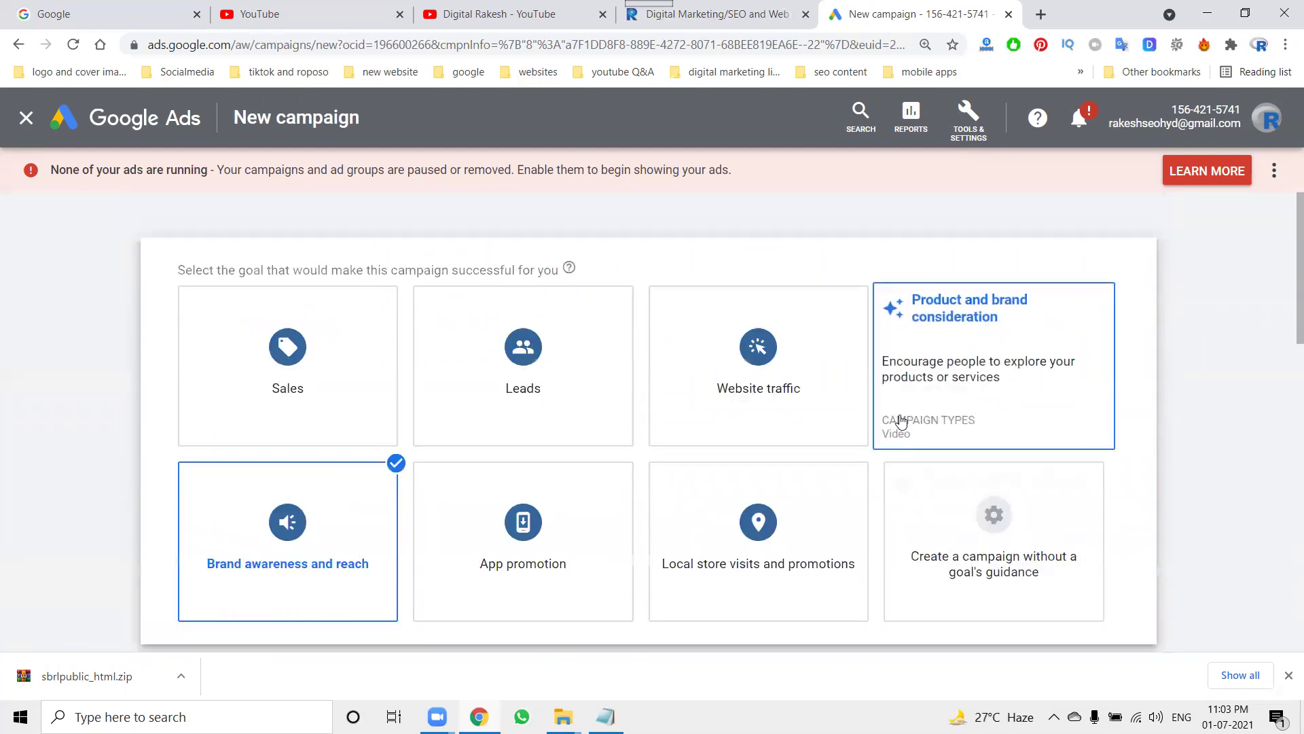
Switch the goal to App promotion and keep the App installs subtype, not App engagement
left_click(560, 517)
scroll(503, 519, "down", 7)
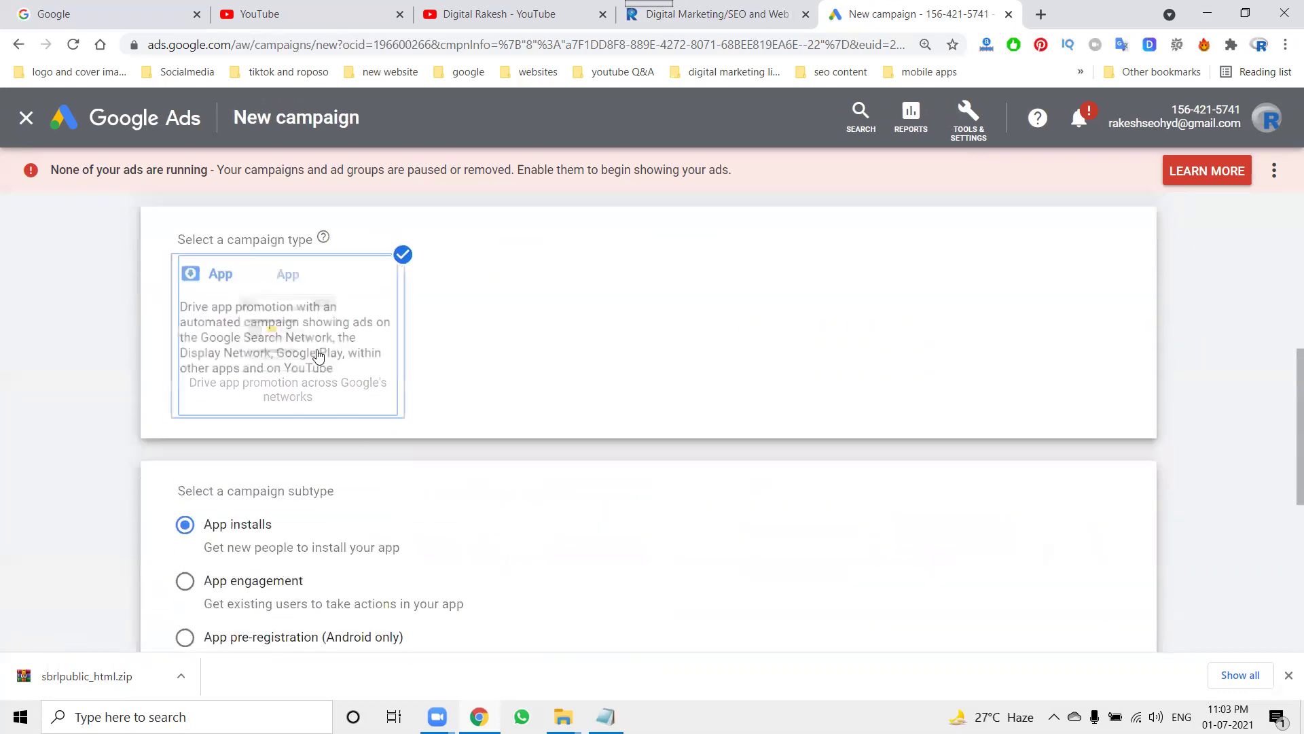
scroll(253, 445, "down", 2)
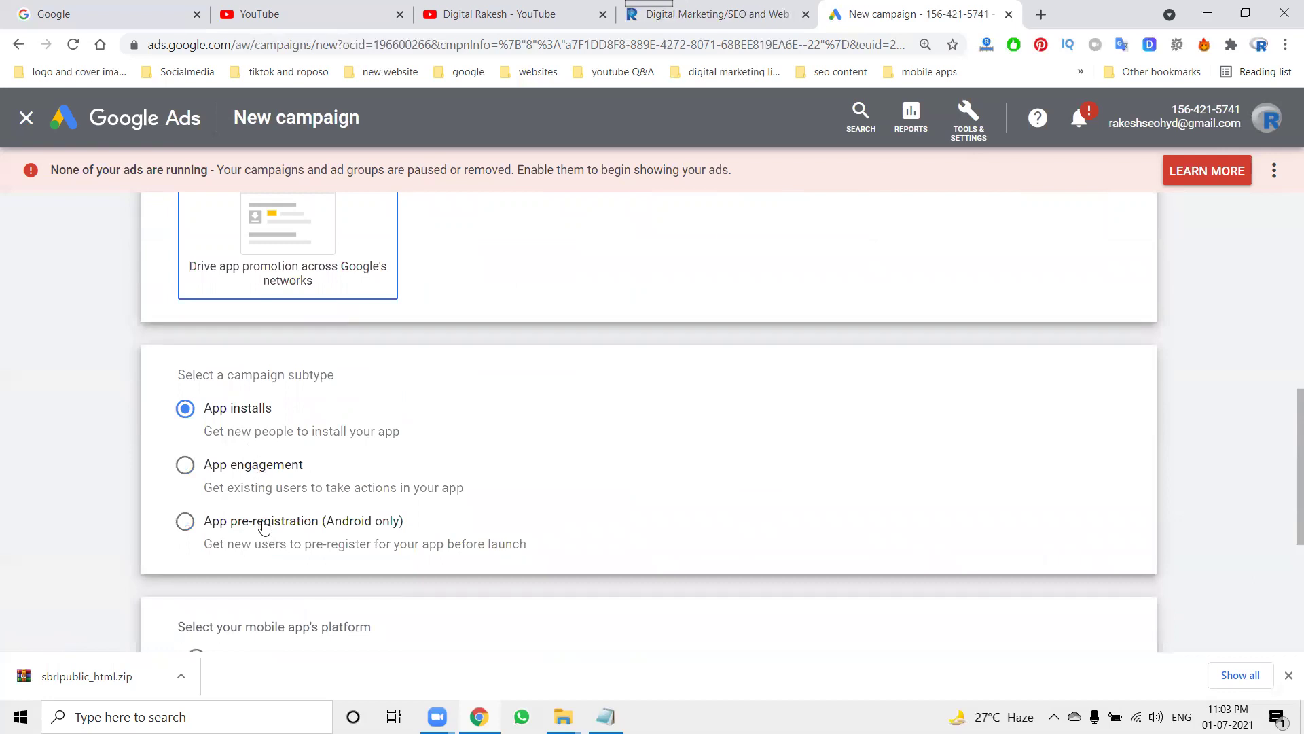
scroll(263, 527, "down", 2)
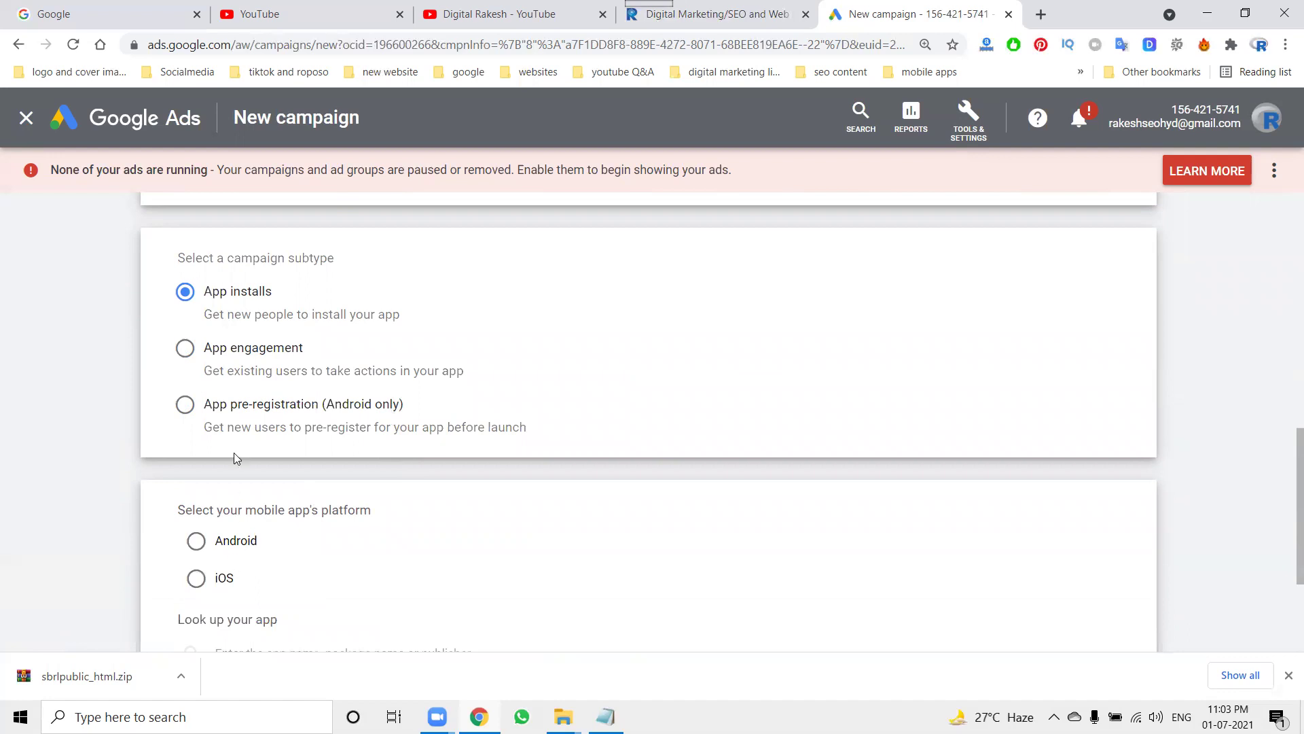
left_click(236, 348)
left_click(237, 296)
scroll(679, 309, "up", 5)
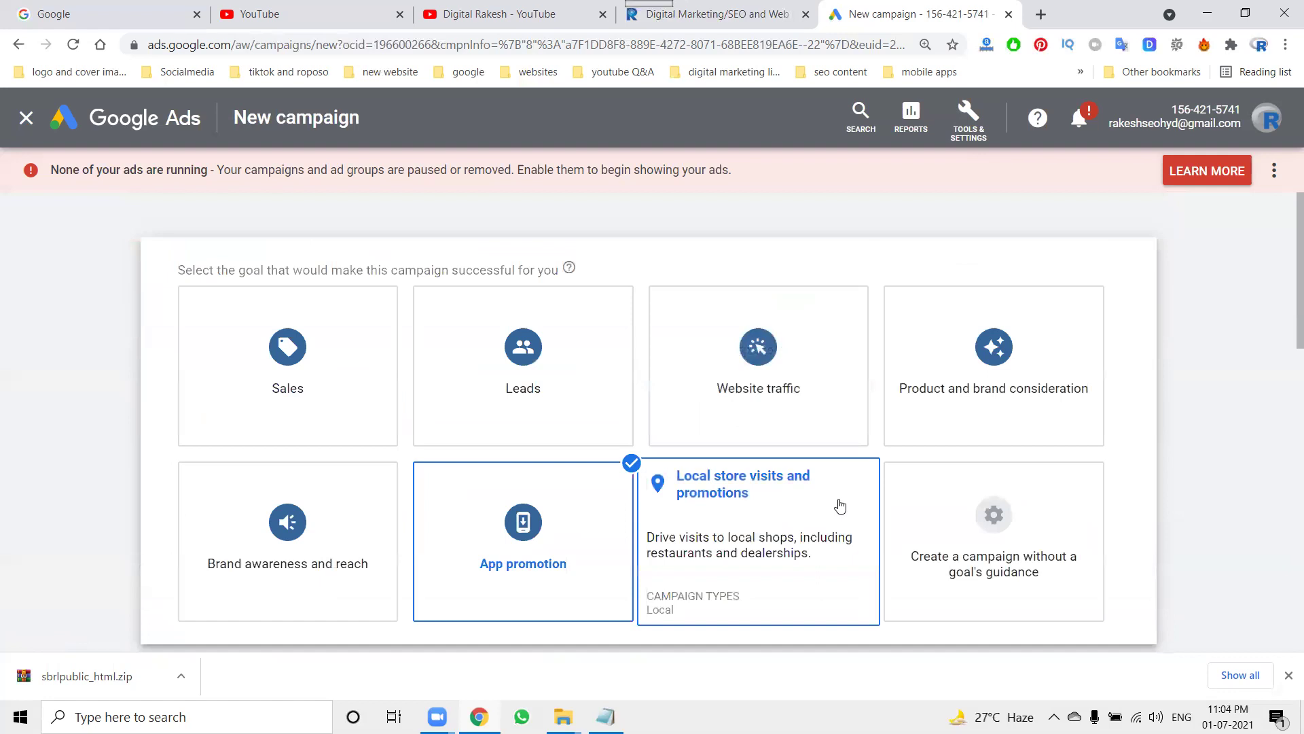
Move from Local store visits and promotions to no goal guidance, choosing the Search campaign type
left_click(840, 506)
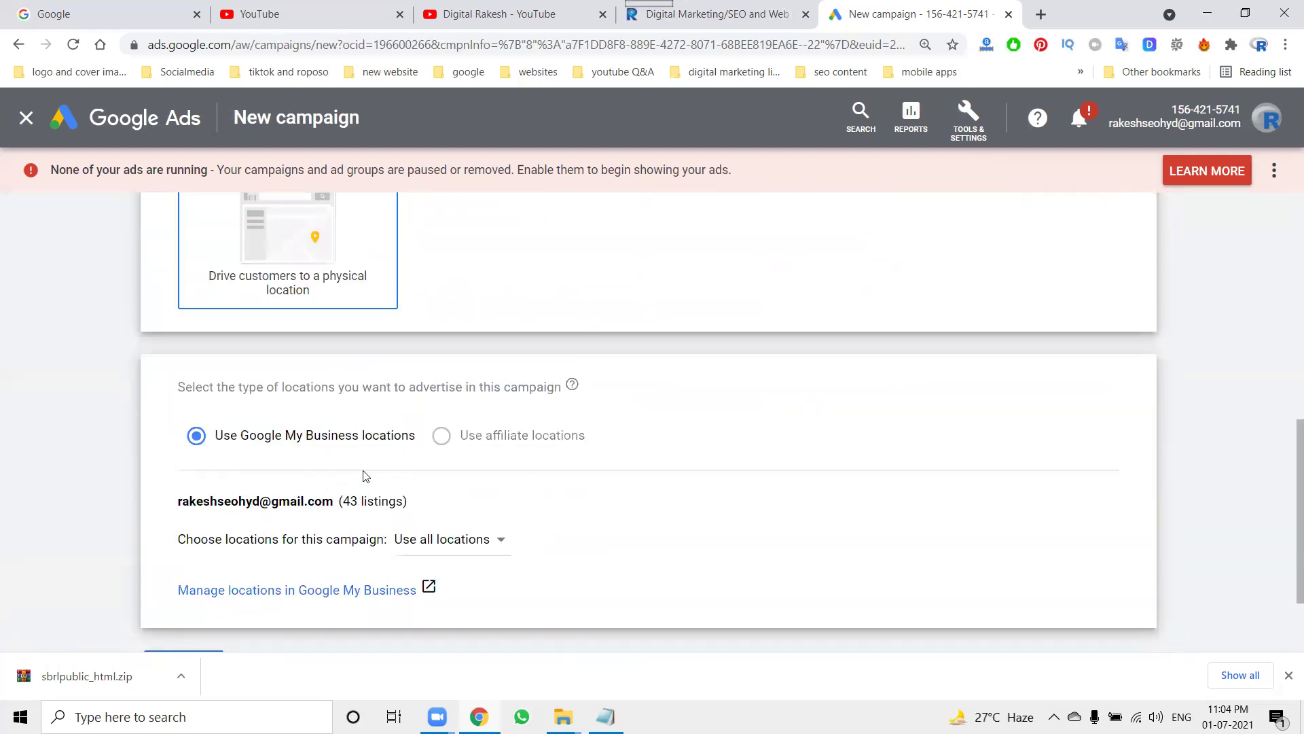
scroll(363, 475, "up", 5)
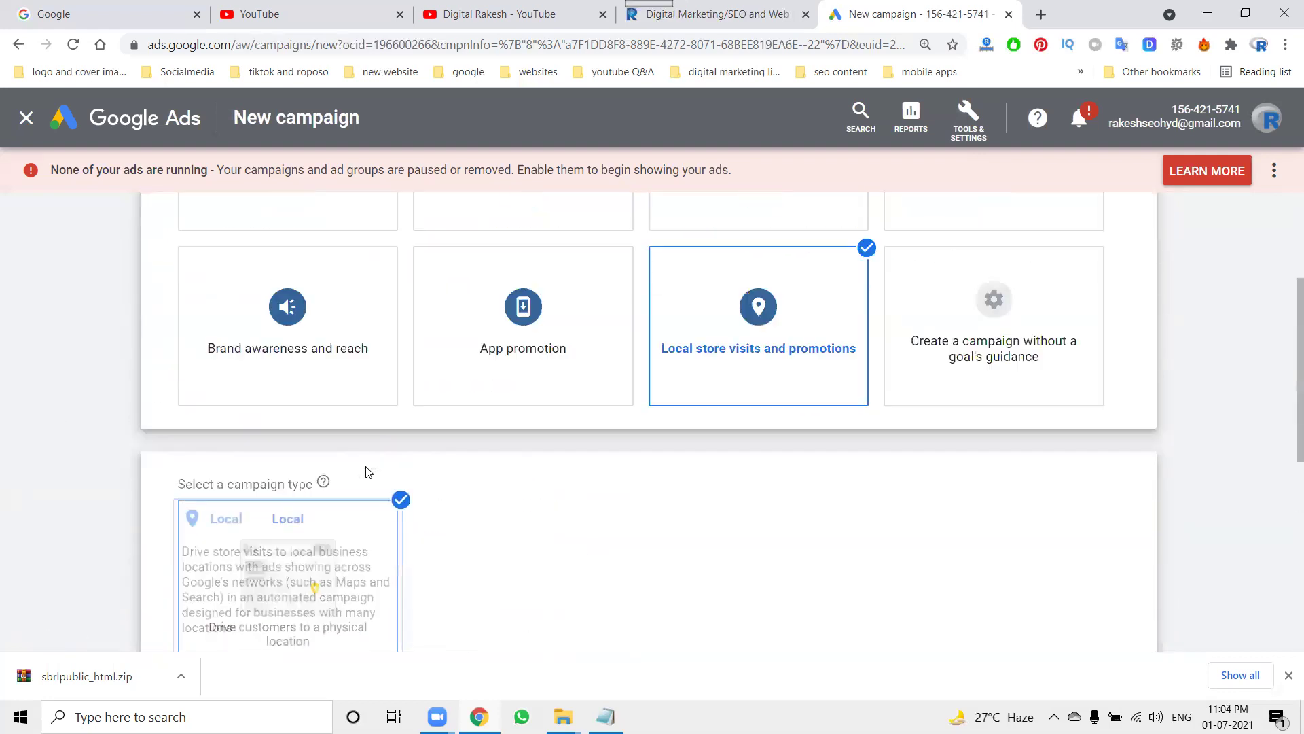
left_click(971, 355)
scroll(970, 354, "down", 3)
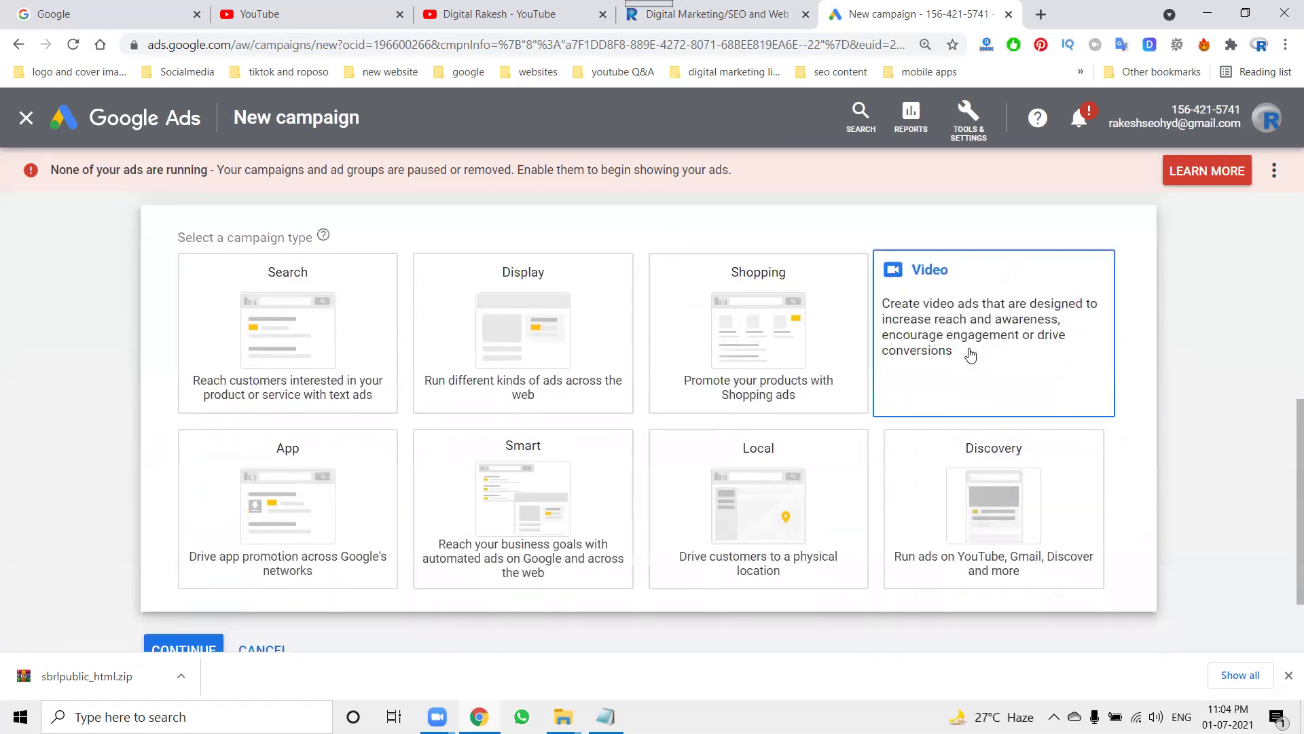
left_click(347, 359)
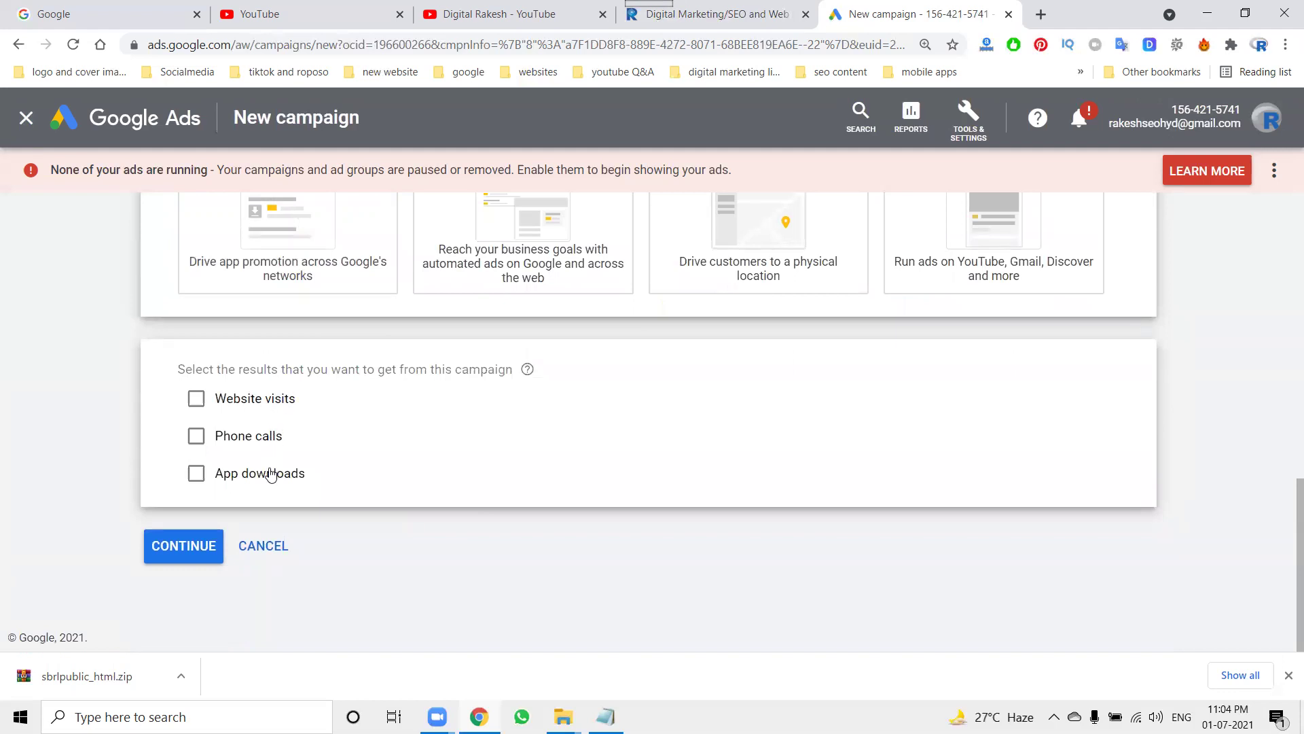
Try the Display and then the Shopping campaign types
scroll(530, 426, "up", 4)
left_click(537, 267)
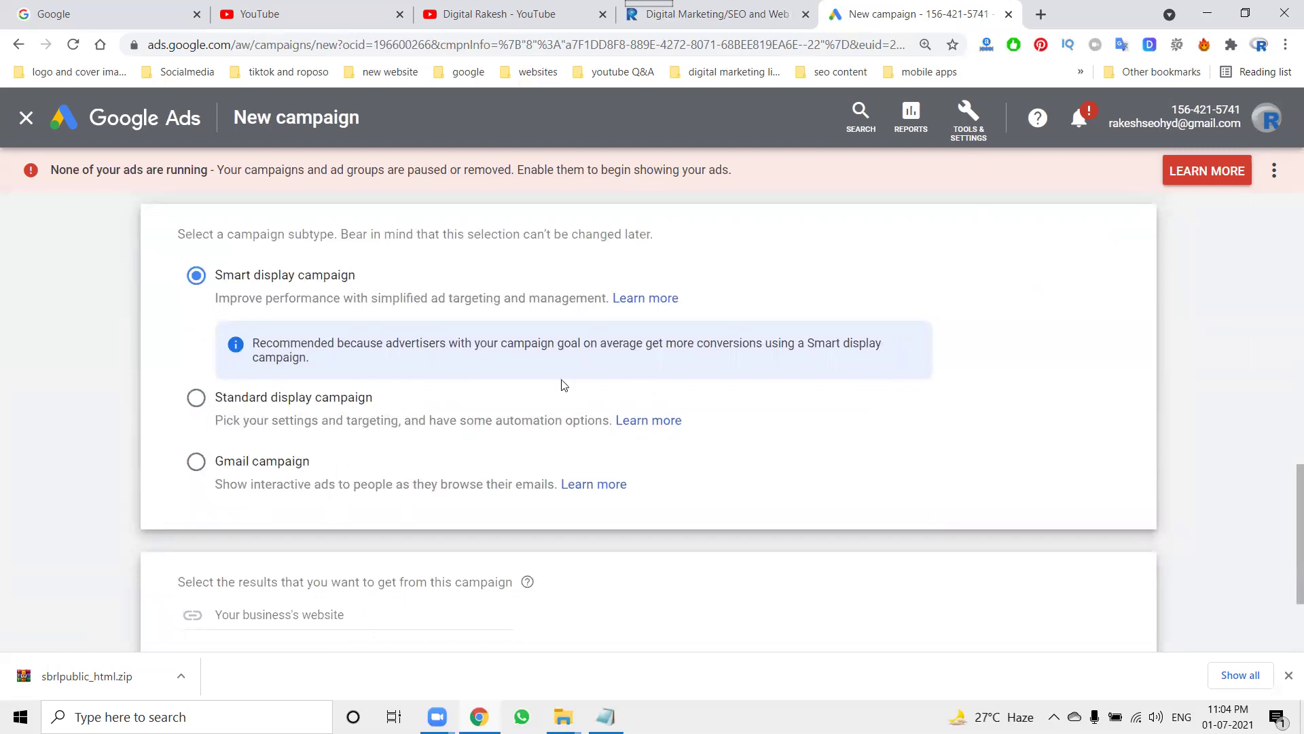
scroll(577, 377, "up", 8)
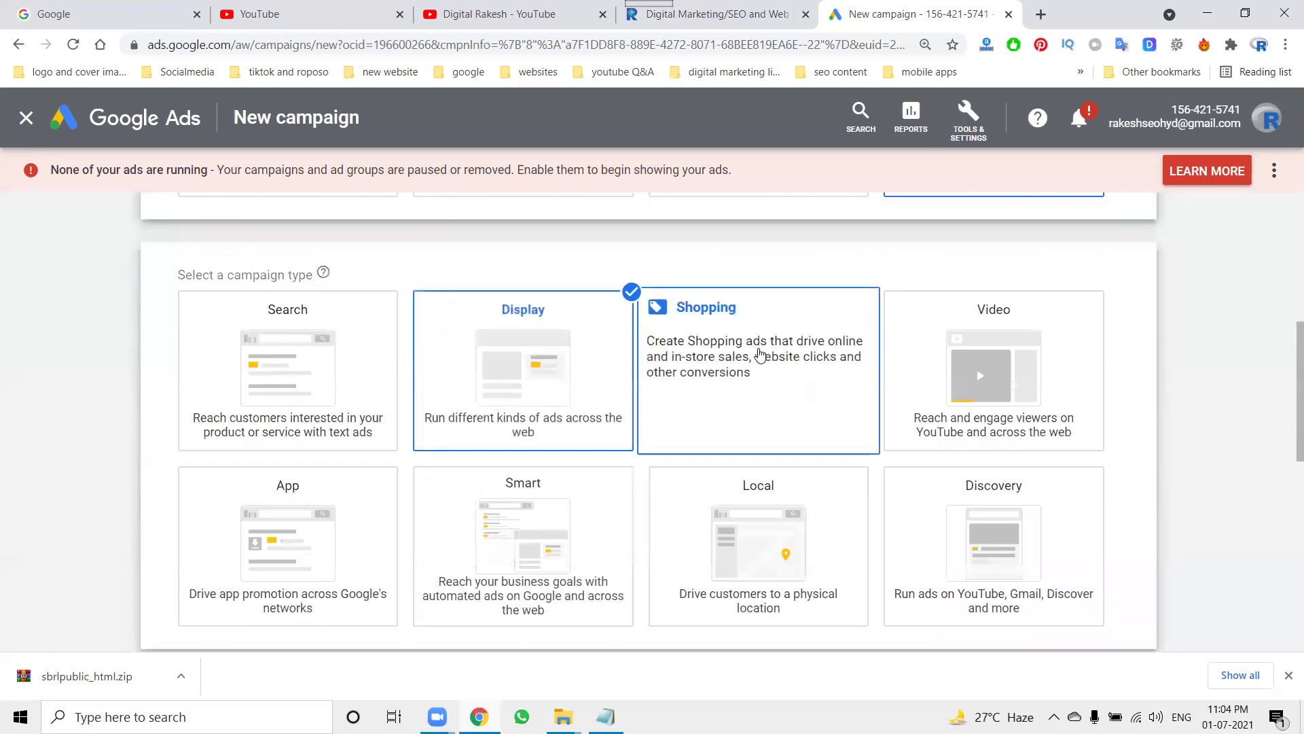
left_click(760, 354)
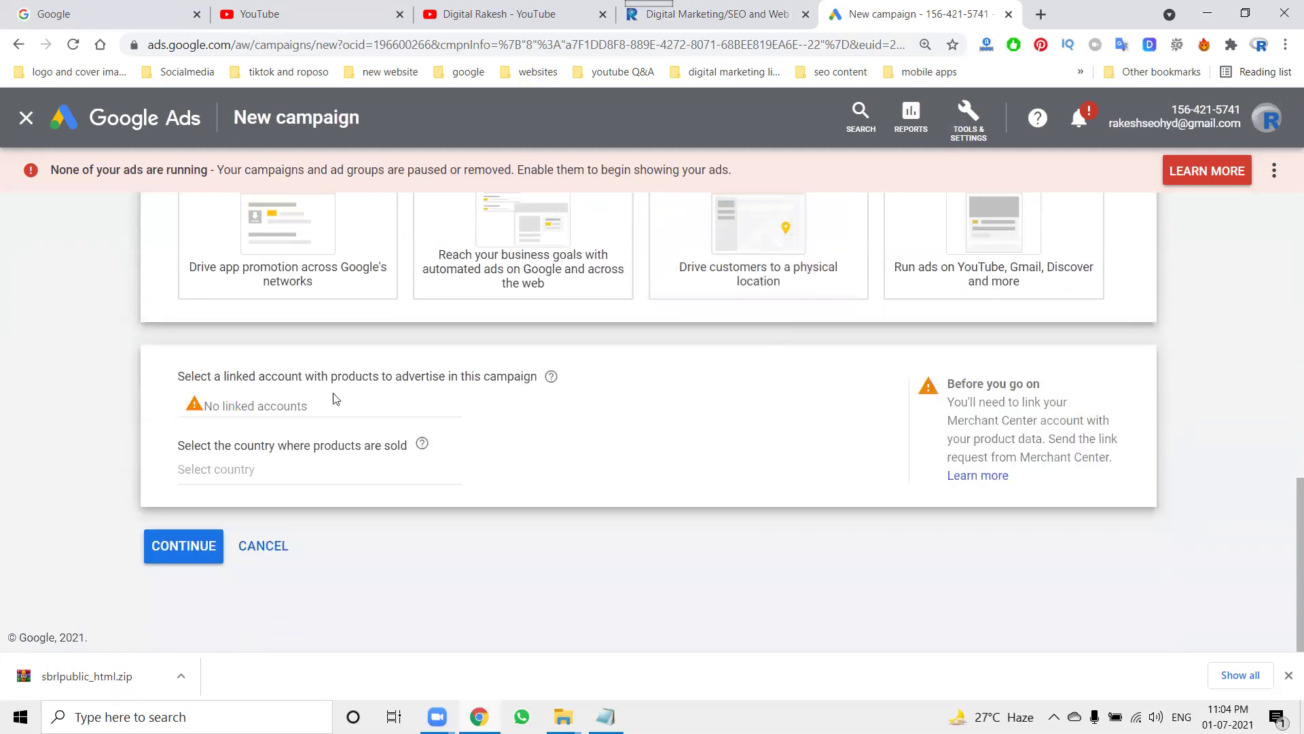
Select Video as the campaign type, leaving Custom video campaign as the subtype
scroll(635, 319, "up", 5)
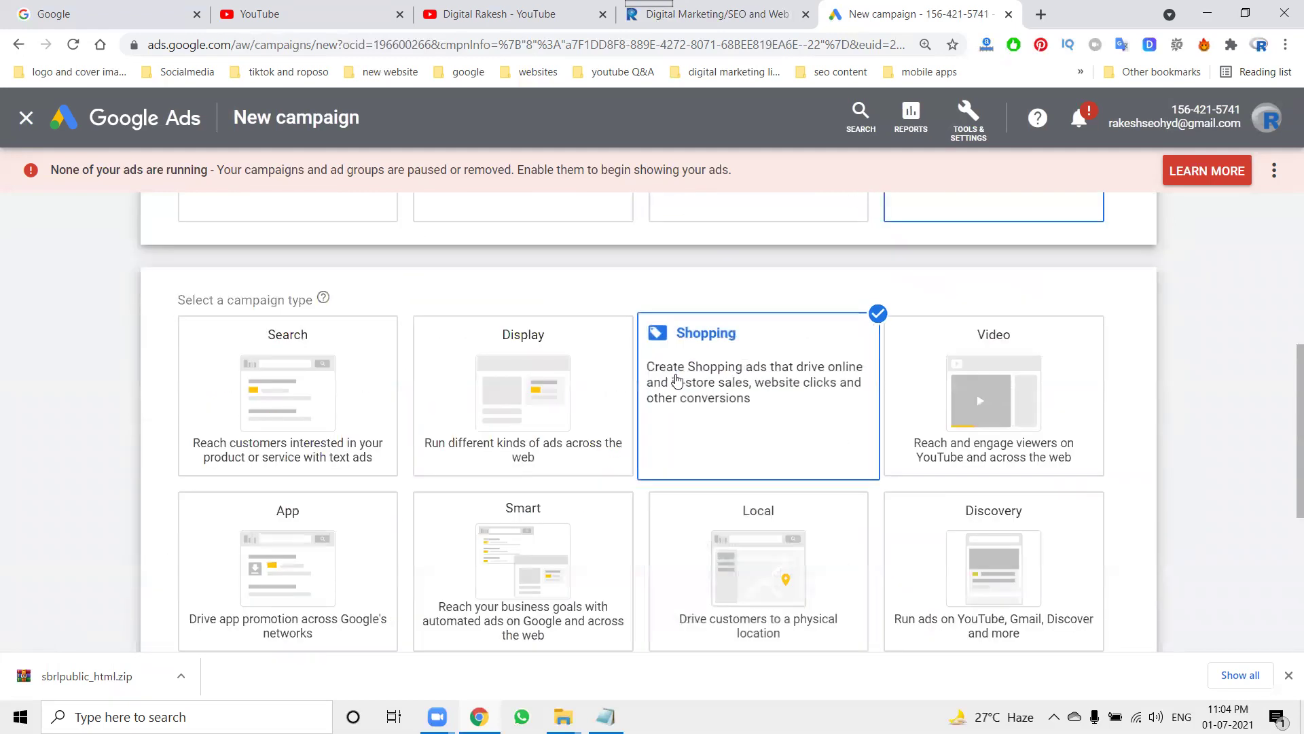
scroll(676, 378, "up", 5)
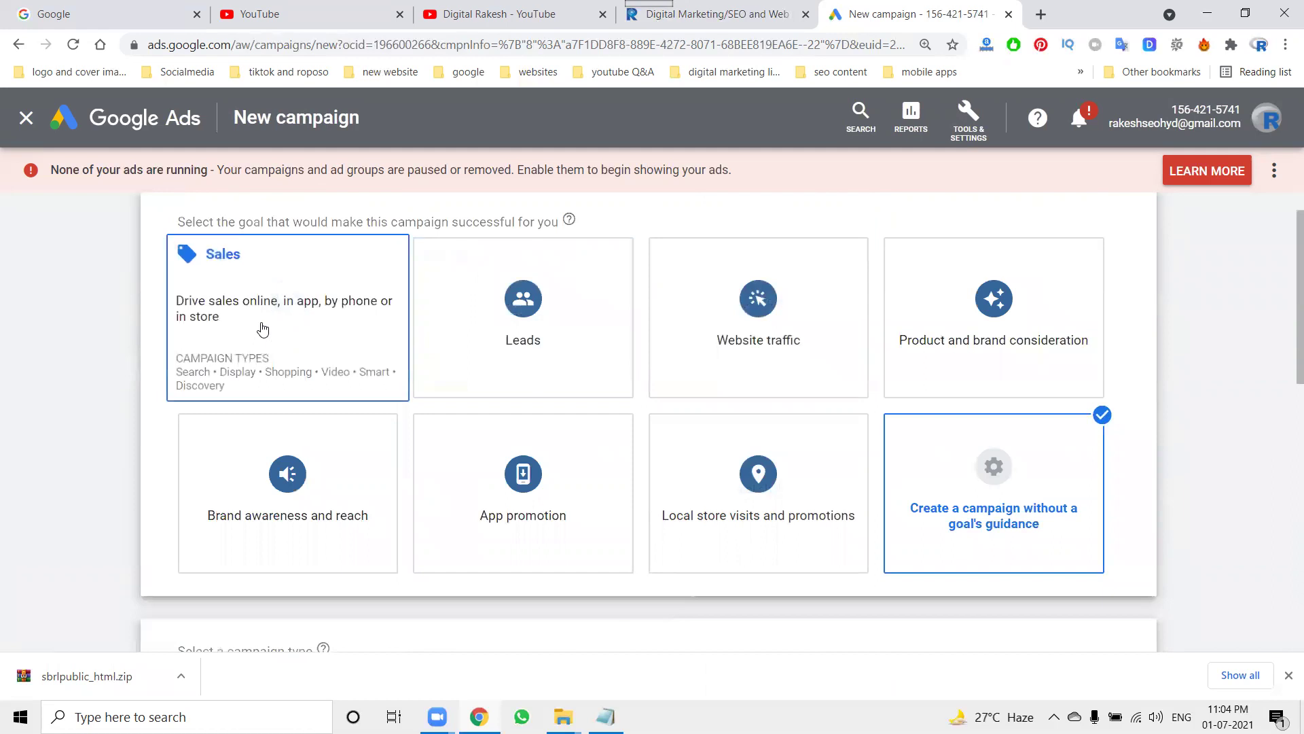
scroll(298, 329, "down", 5)
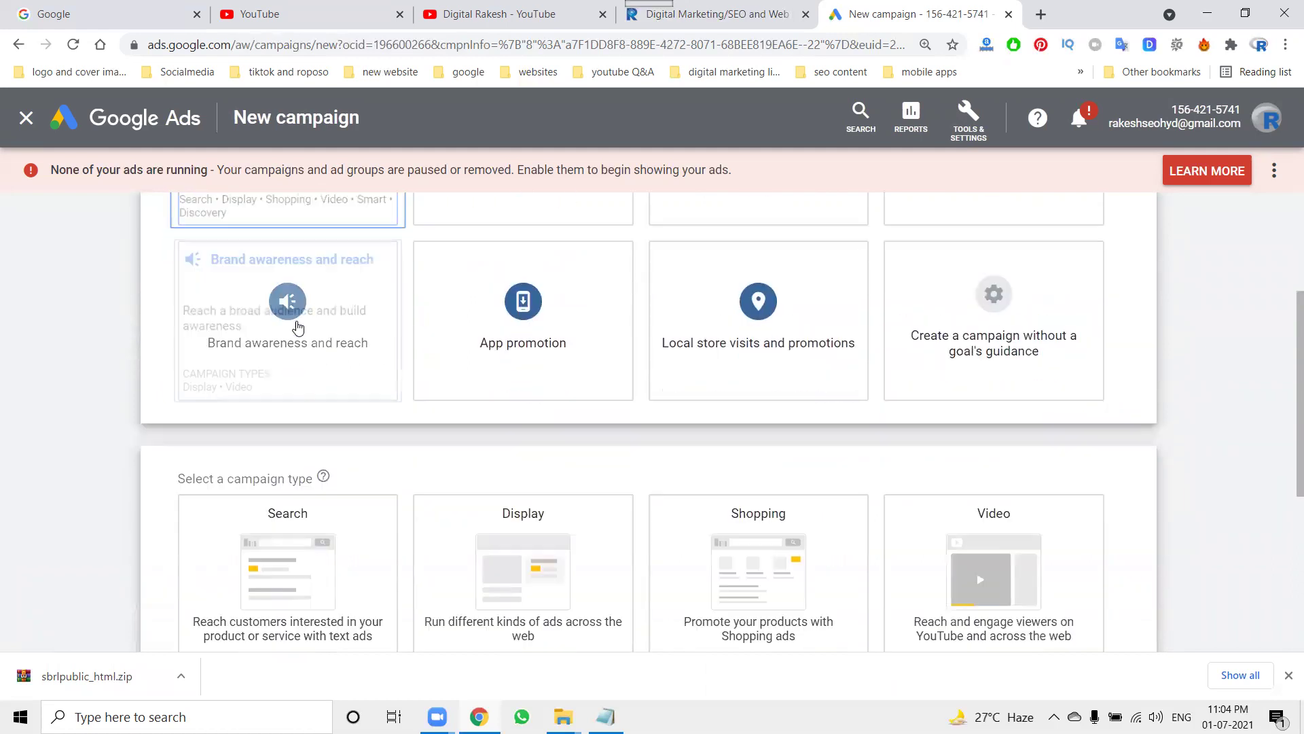
scroll(696, 353, "up", 3)
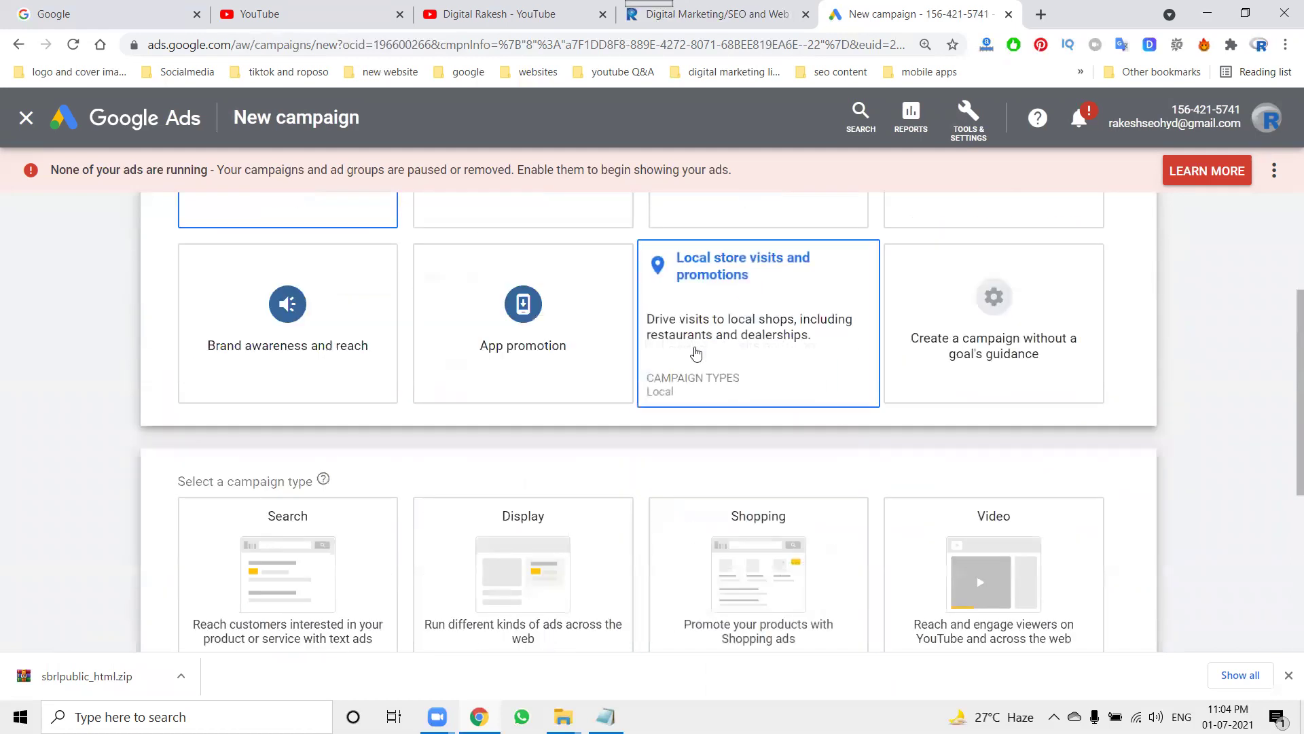
scroll(904, 387, "down", 2)
scroll(904, 387, "up", 2)
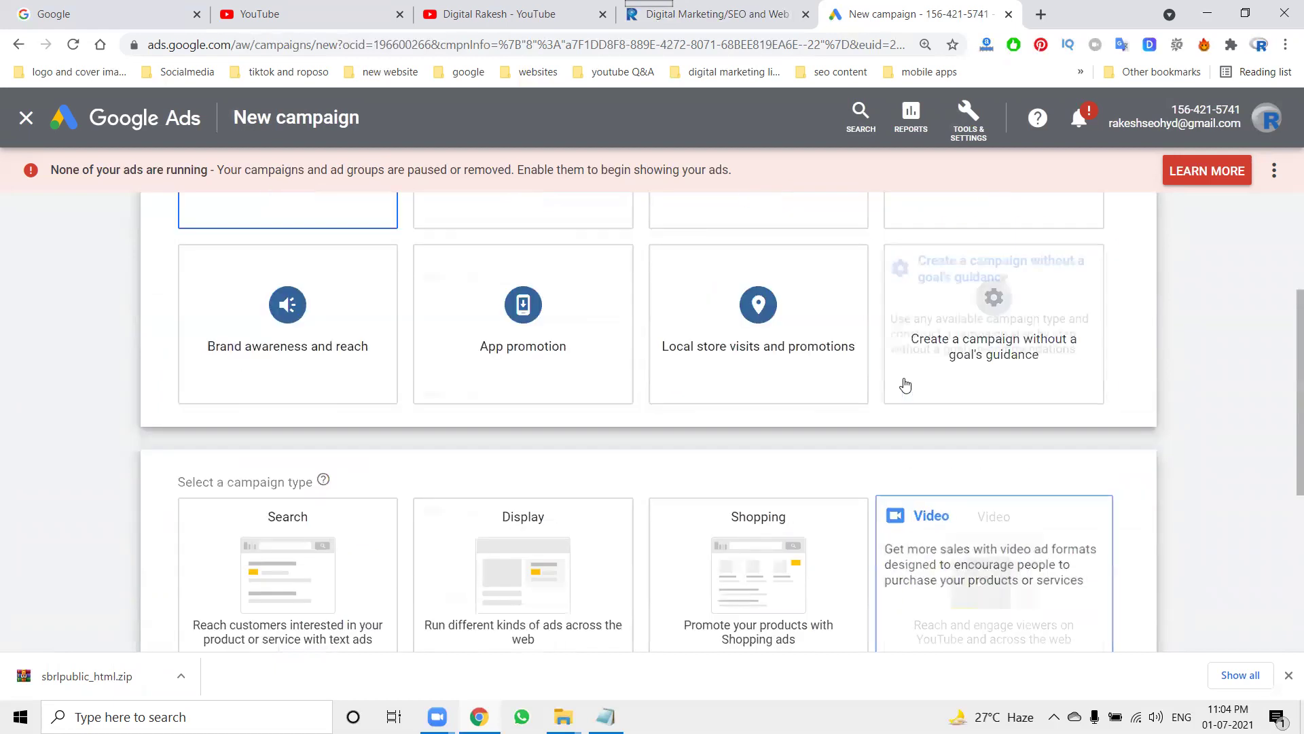
scroll(890, 385, "down", 2)
scroll(978, 360, "up", 2)
scroll(990, 359, "down", 2)
scroll(991, 359, "down", 2)
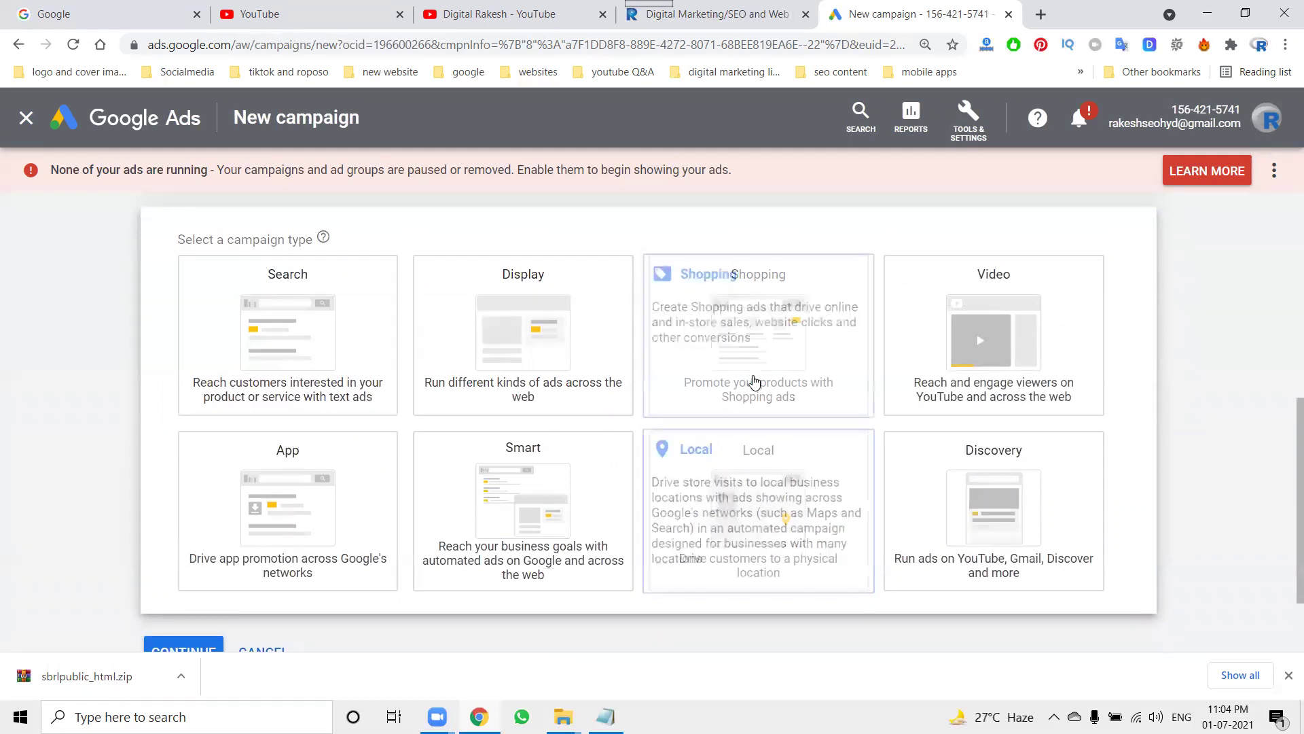
left_click(927, 349)
scroll(658, 355, "down", 6)
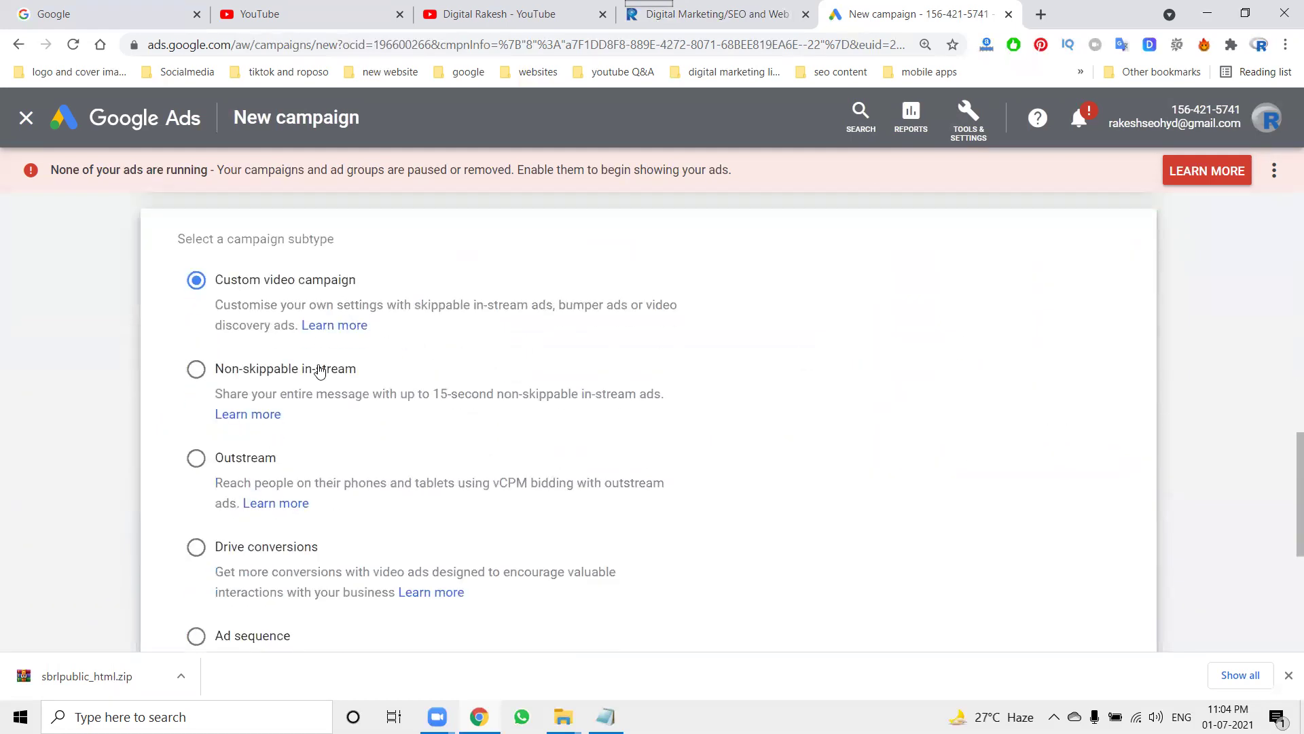
Scroll through the Video subtypes, confirming Custom video campaign stays selected
scroll(315, 474, "down", 2)
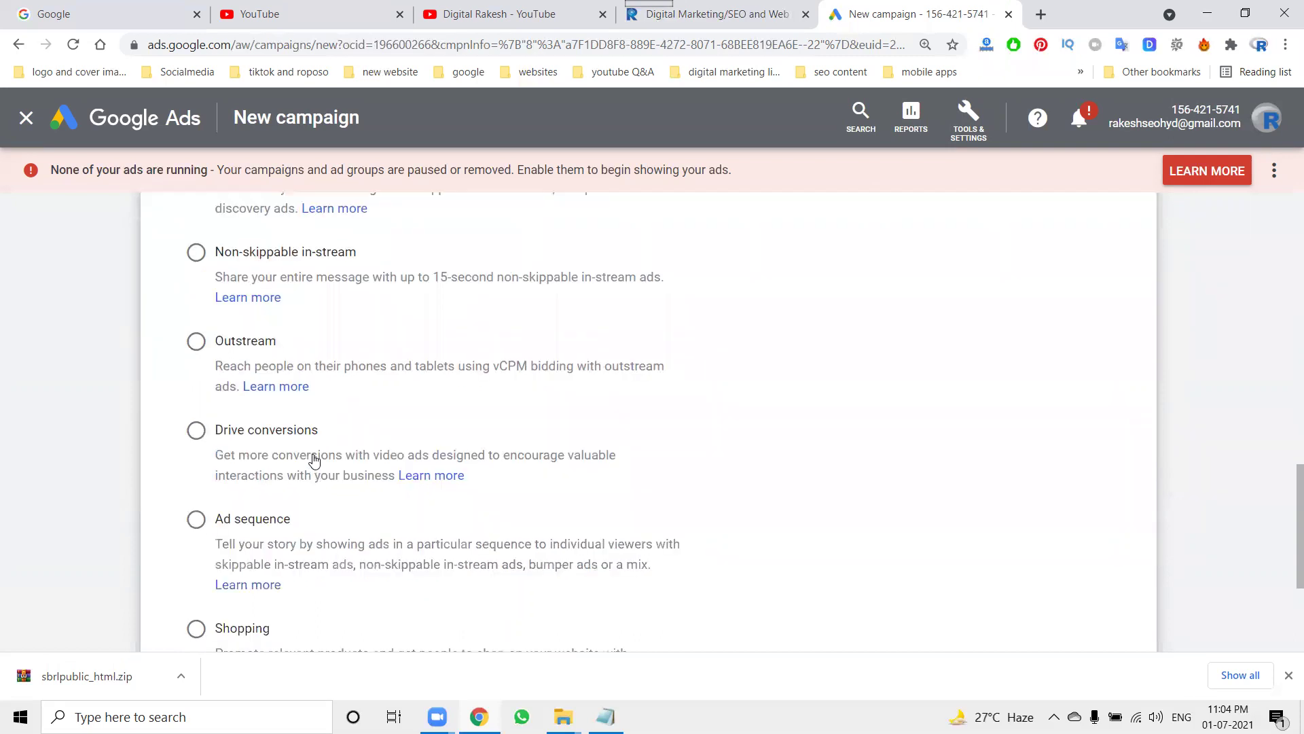
scroll(305, 509, "down", 2)
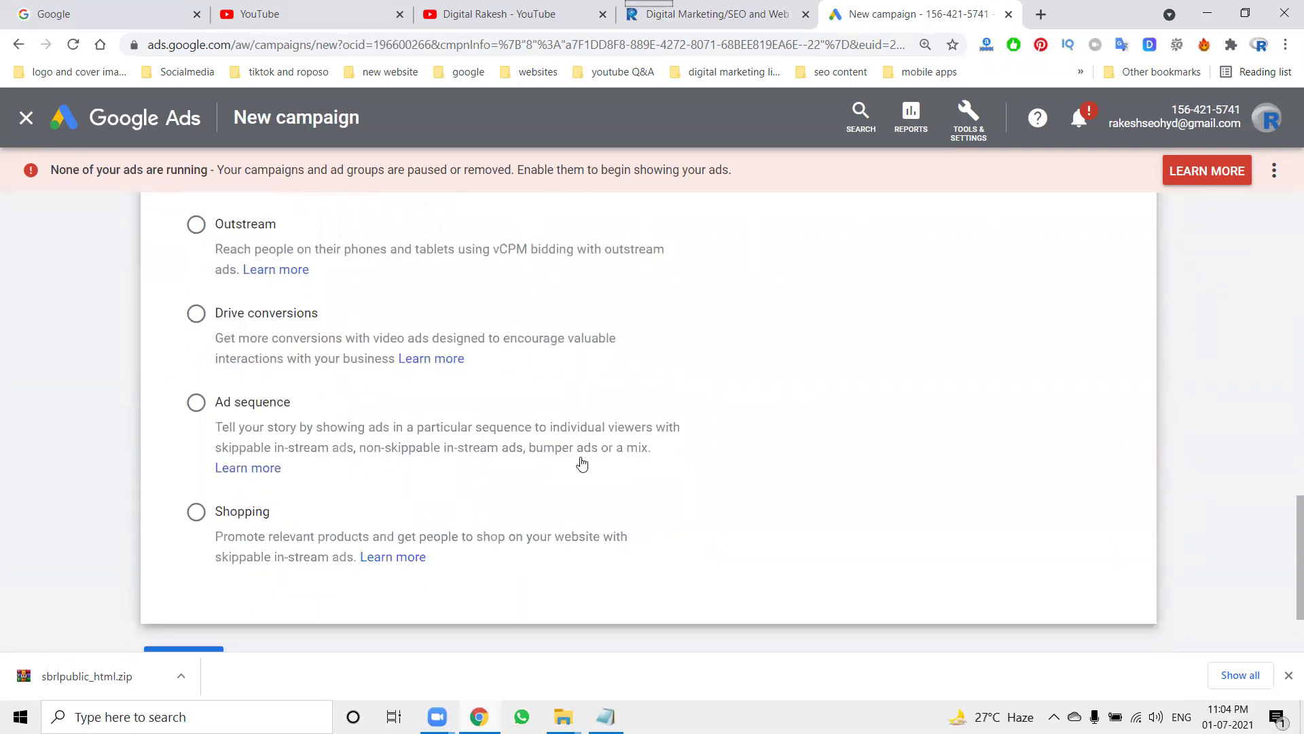
scroll(585, 464, "up", 2)
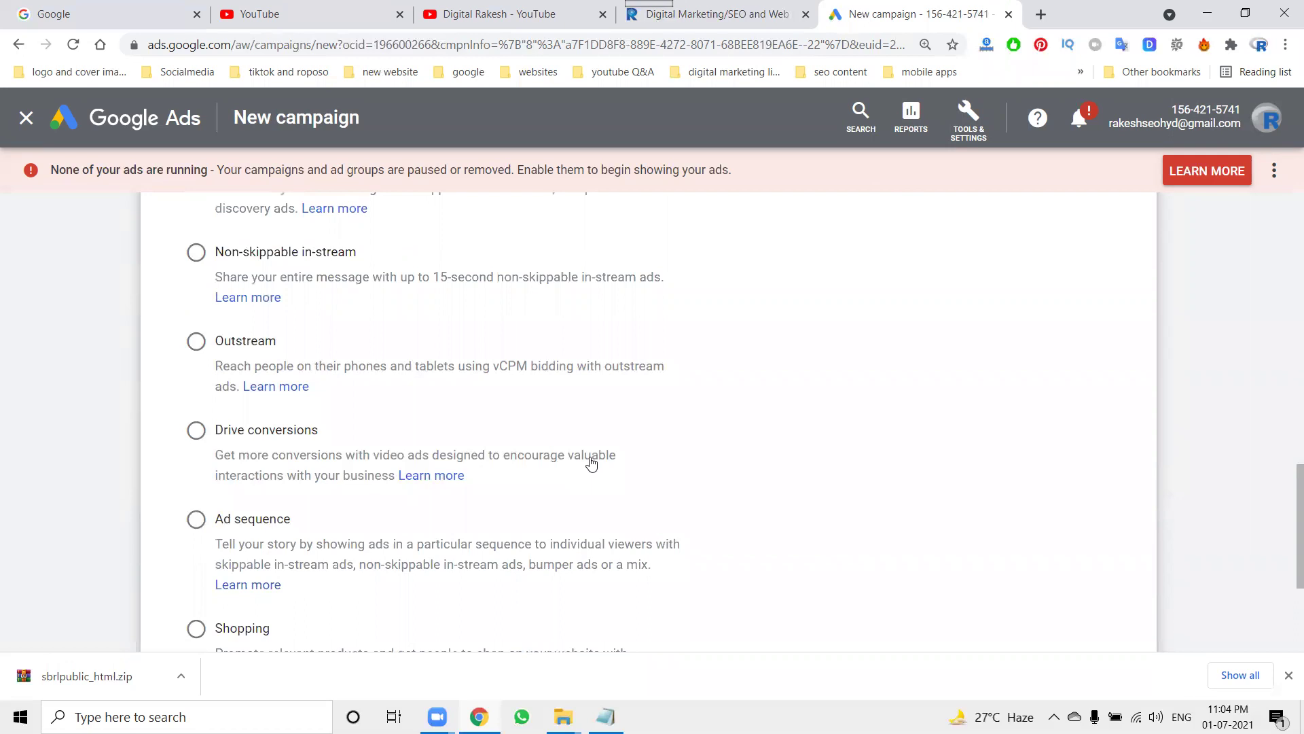
scroll(591, 462, "up", 8)
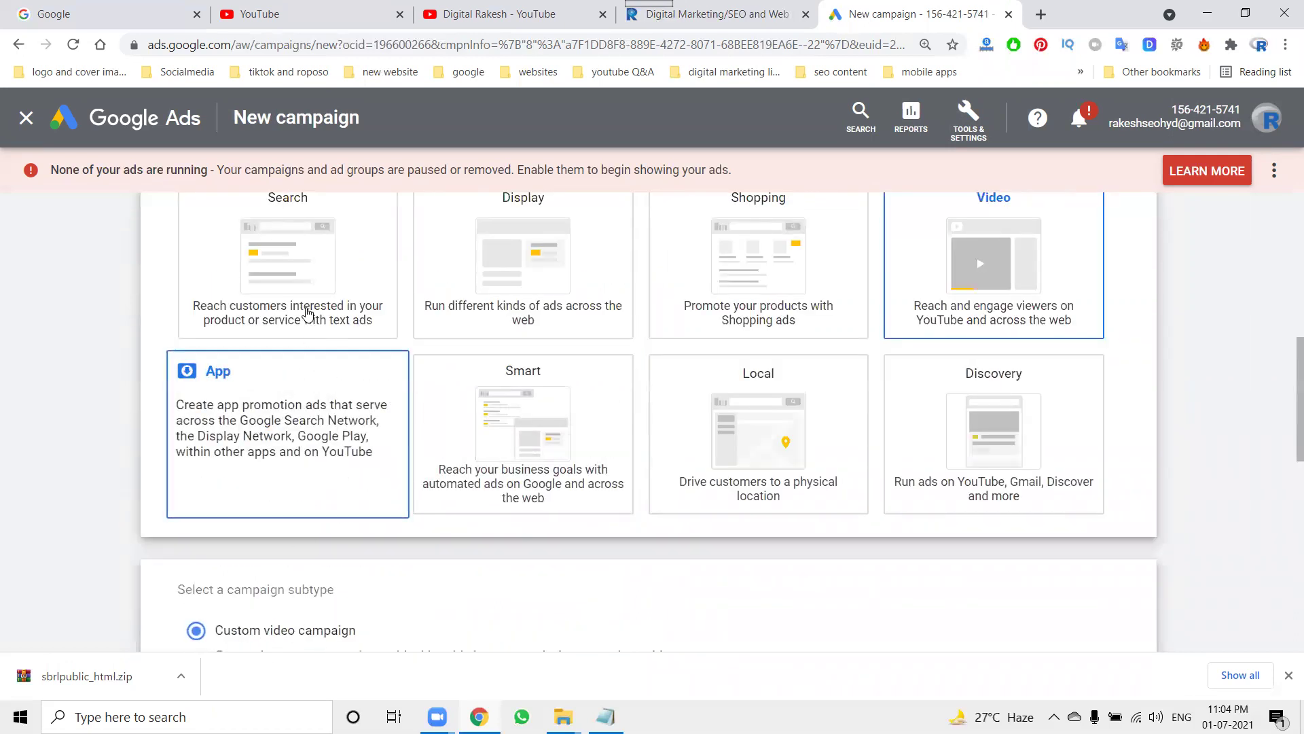
scroll(373, 364, "up", 8)
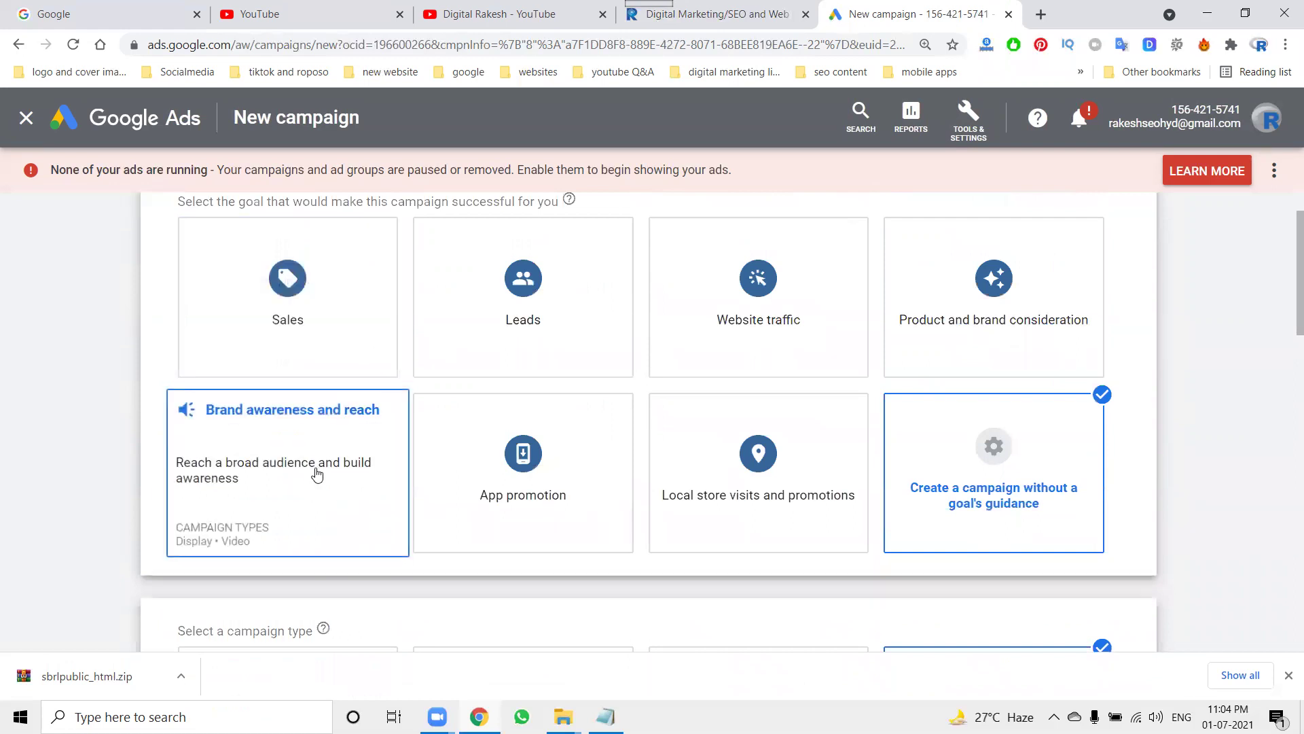
scroll(317, 474, "down", 5)
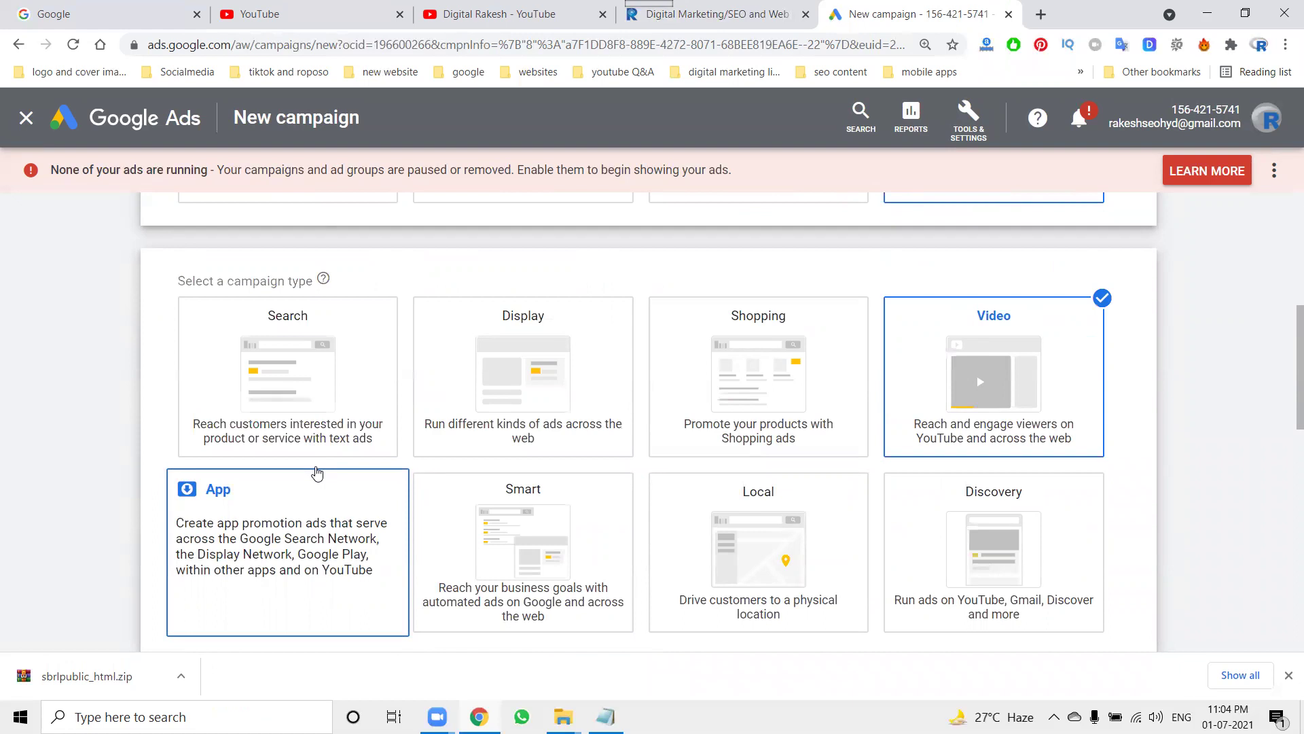
scroll(317, 474, "down", 5)
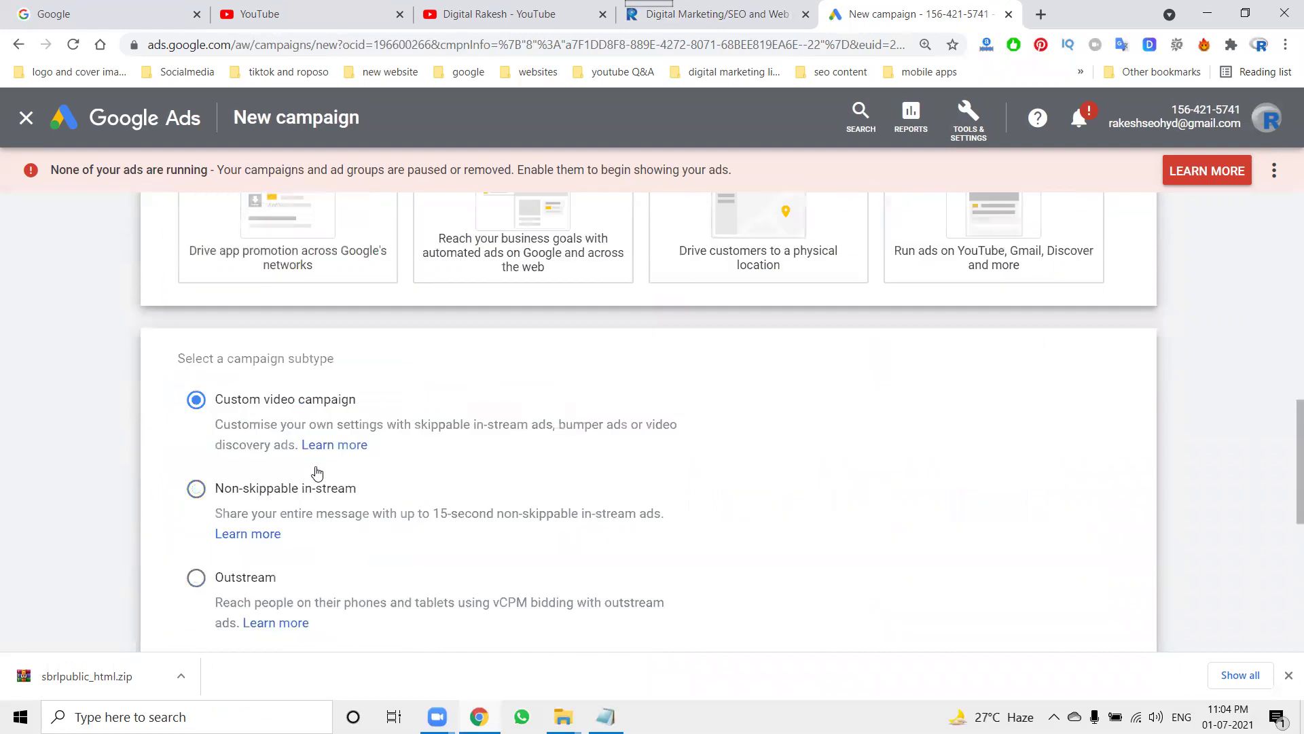
scroll(809, 472, "up", 5)
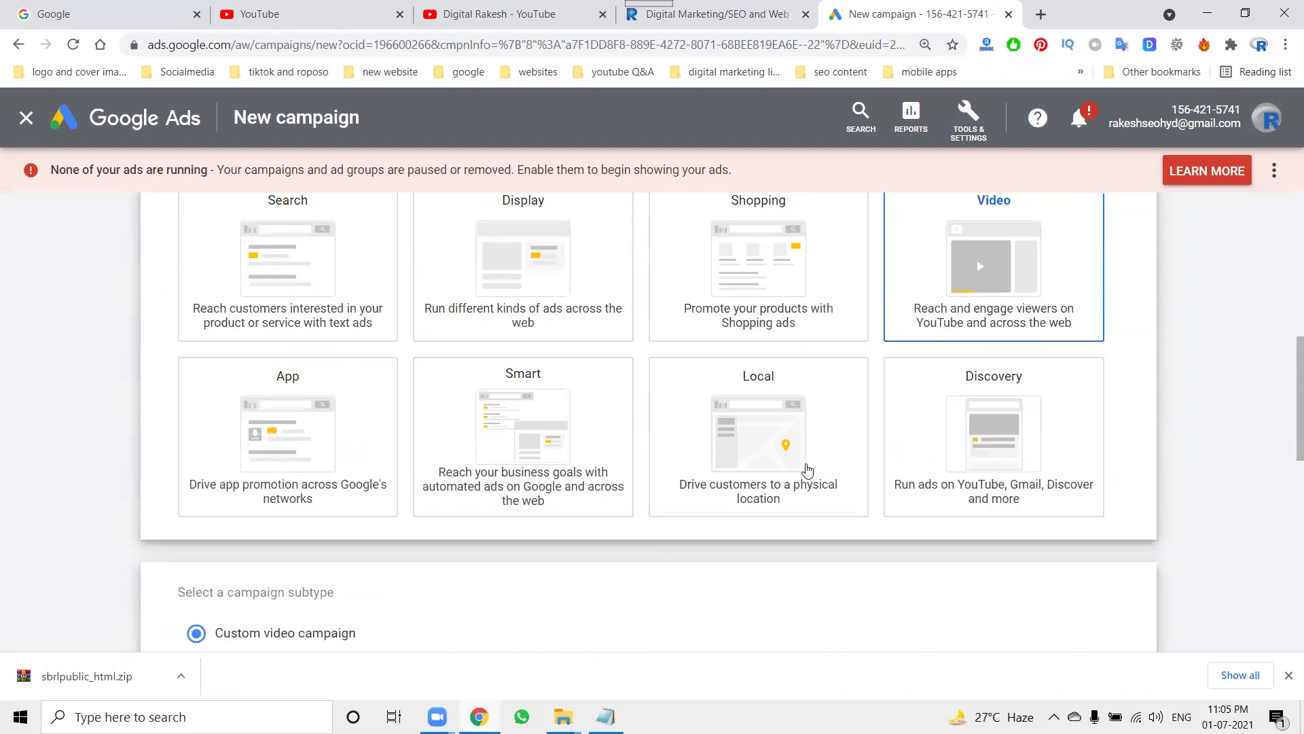
Try the Smart and Local campaign types, then settle on Discovery
scroll(245, 531, "down", 5)
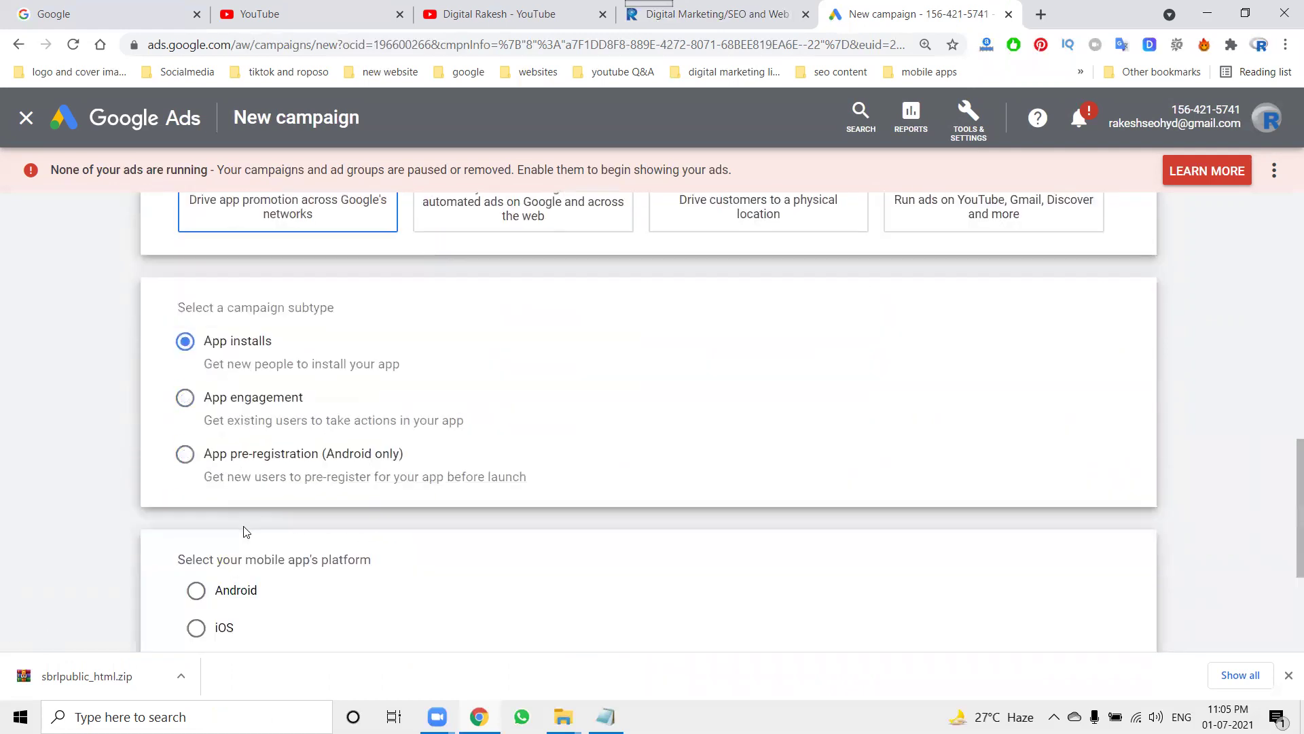
scroll(588, 484, "up", 5)
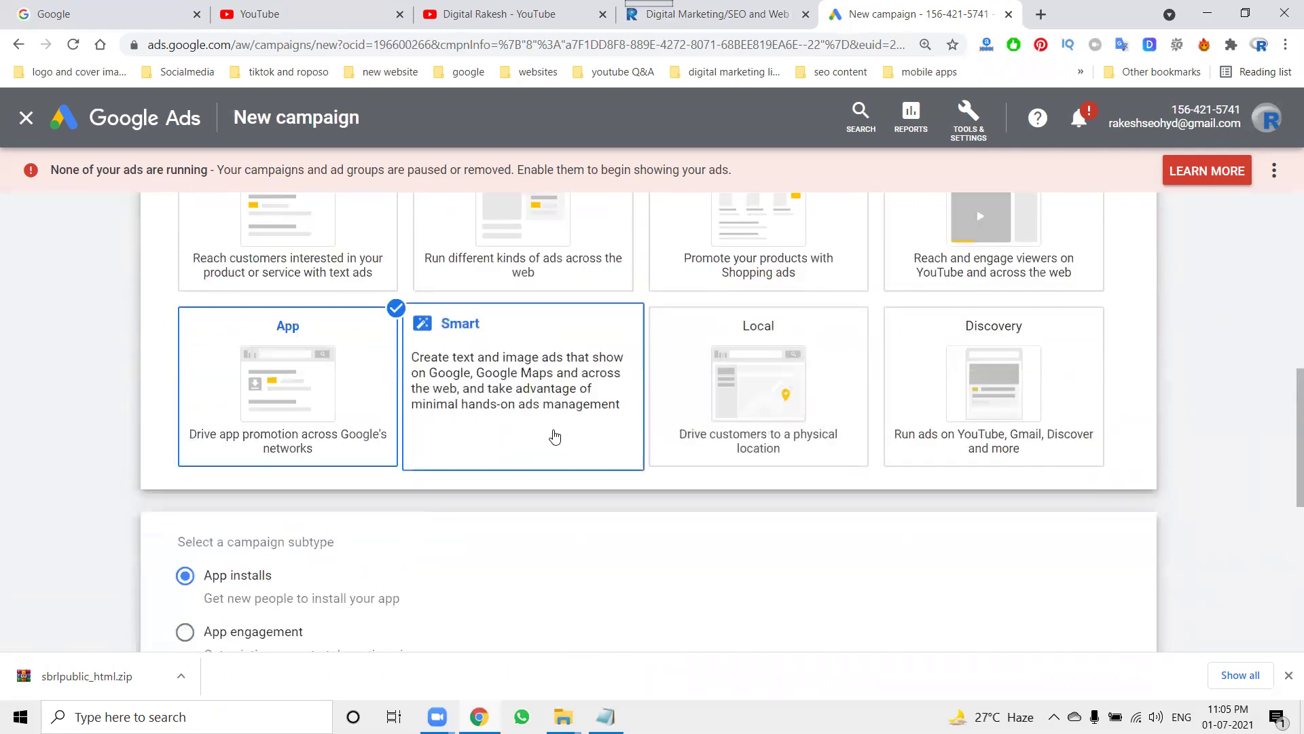
left_click(555, 435)
scroll(556, 436, "down", 4)
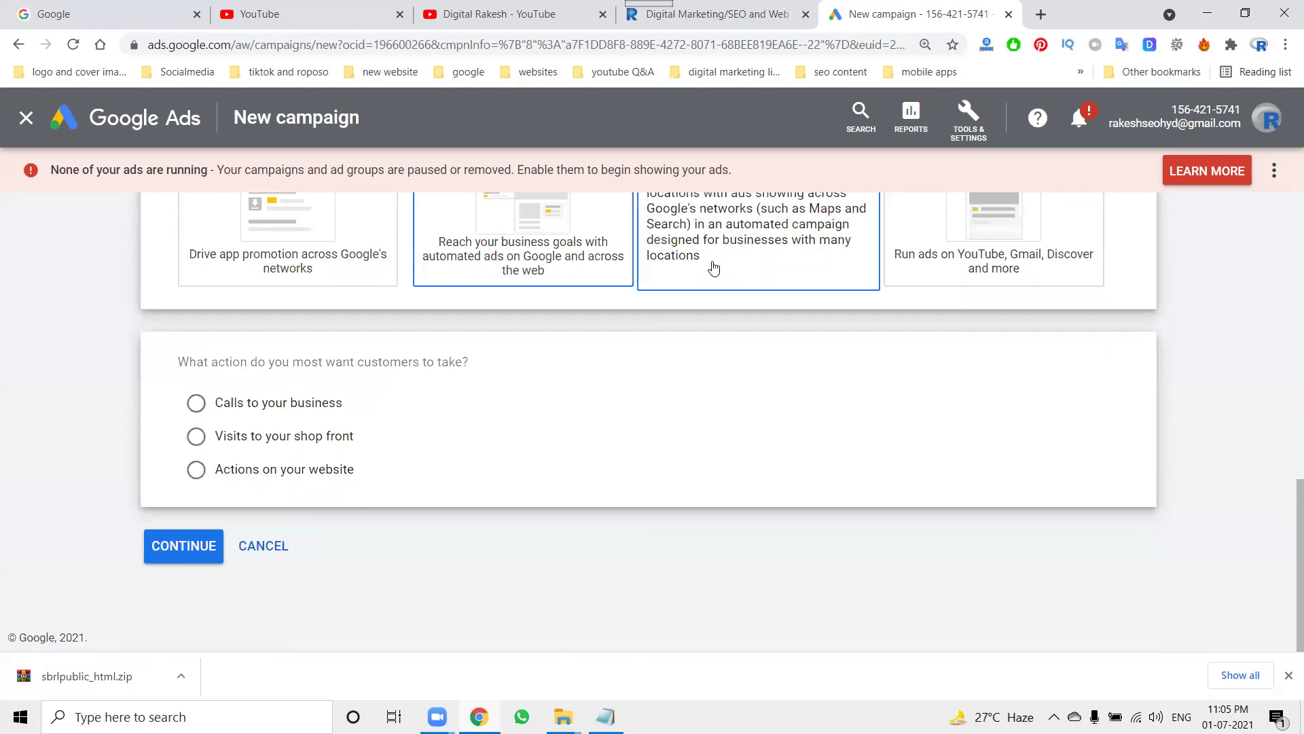
left_click(713, 266)
scroll(646, 384, "up", 4)
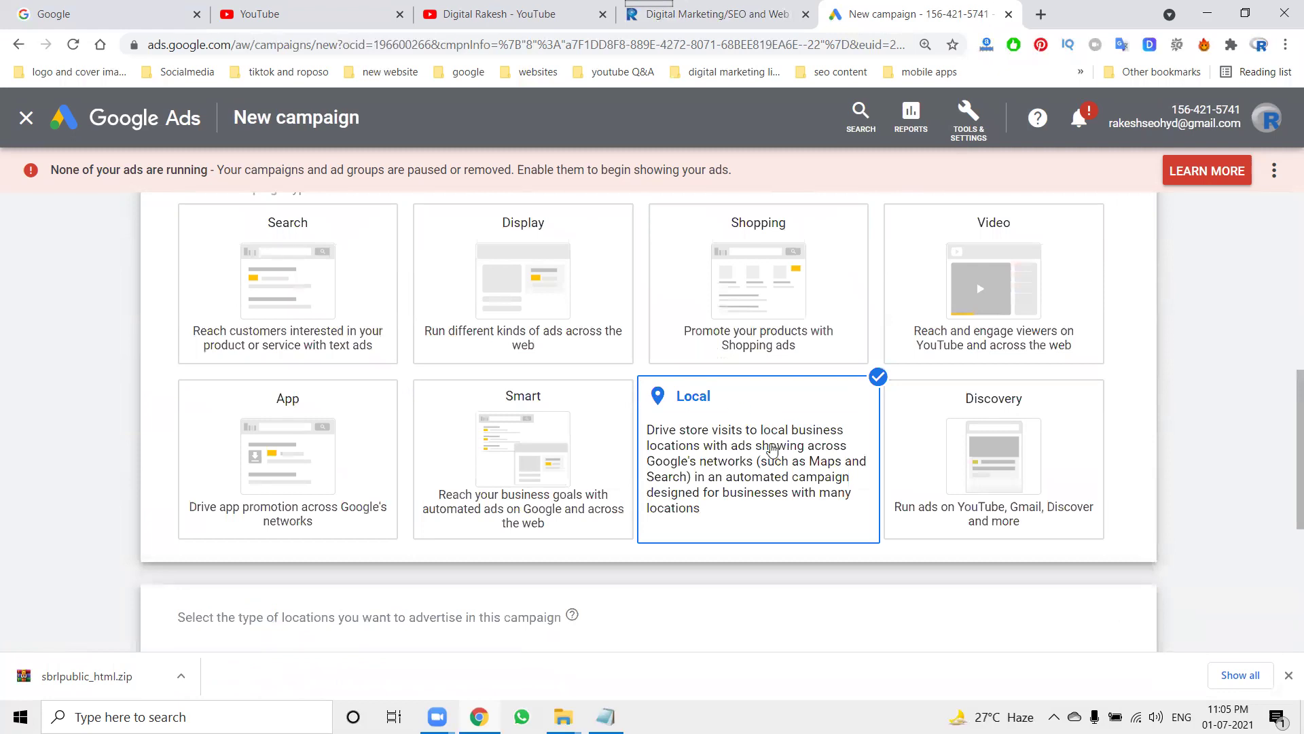
left_click(1003, 465)
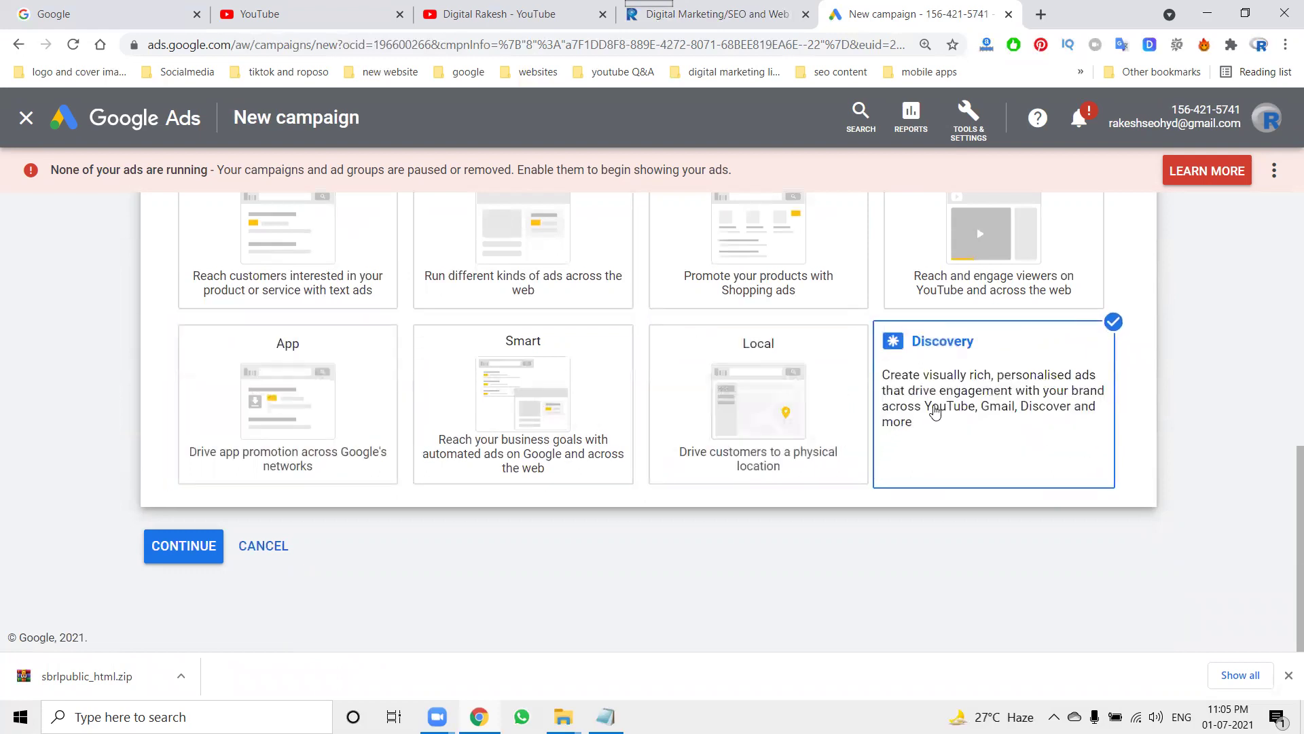
Deselect and reselect the Discovery type card while reviewing the goal options above
scroll(936, 411, "up", 2)
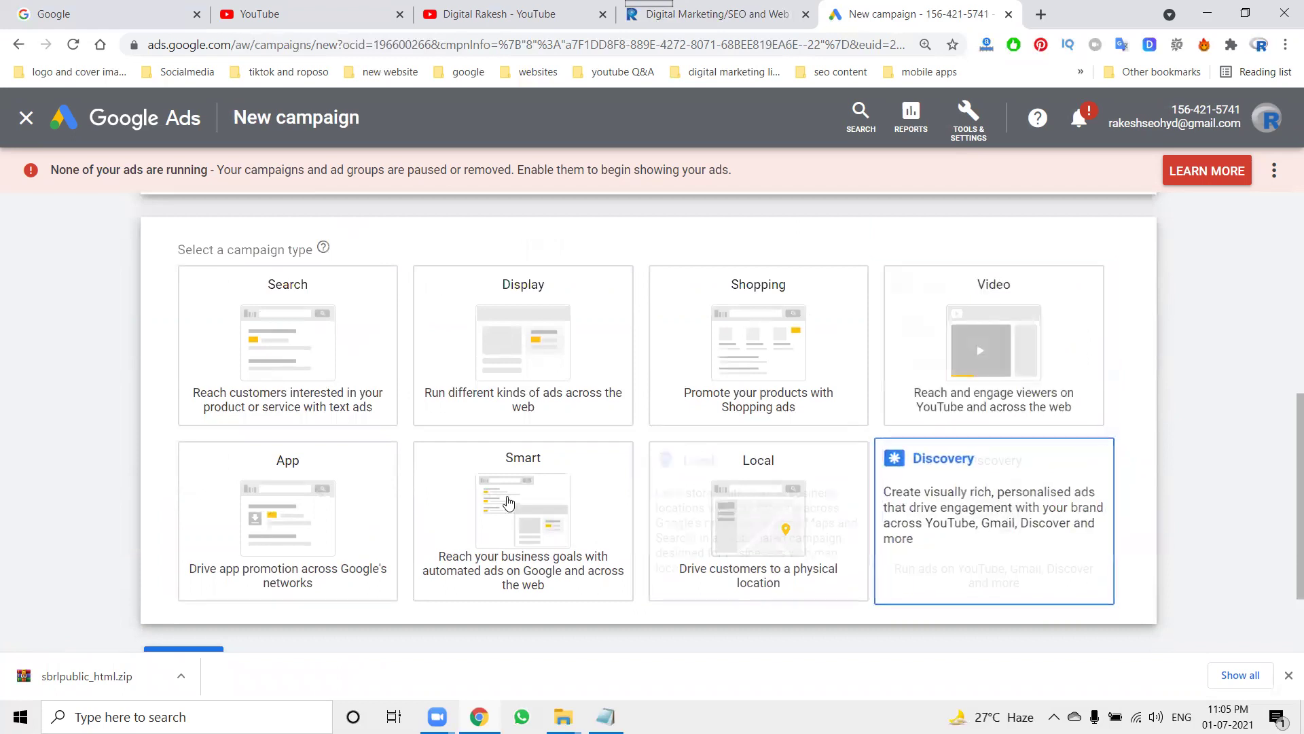
left_click(946, 449)
scroll(753, 455, "down", 2)
scroll(753, 456, "up", 2)
scroll(915, 437, "down", 2)
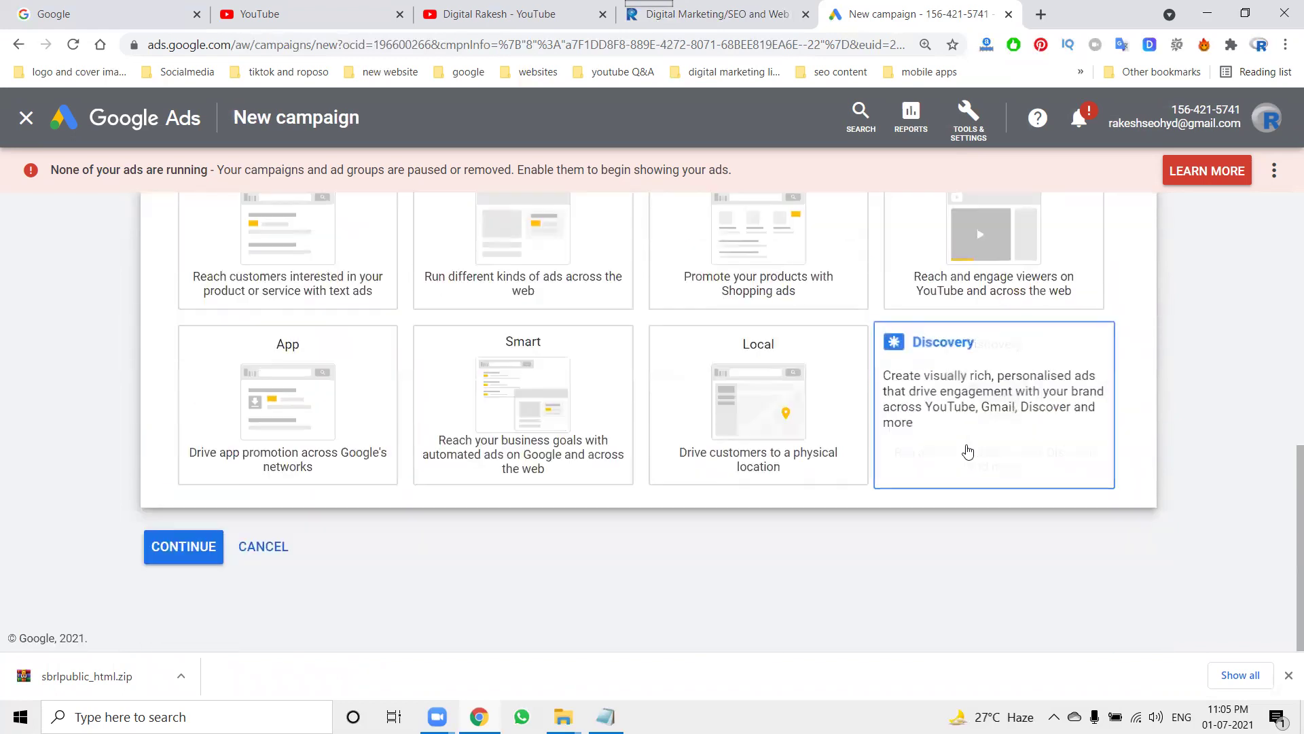
left_click(994, 451)
scroll(992, 435, "up", 7)
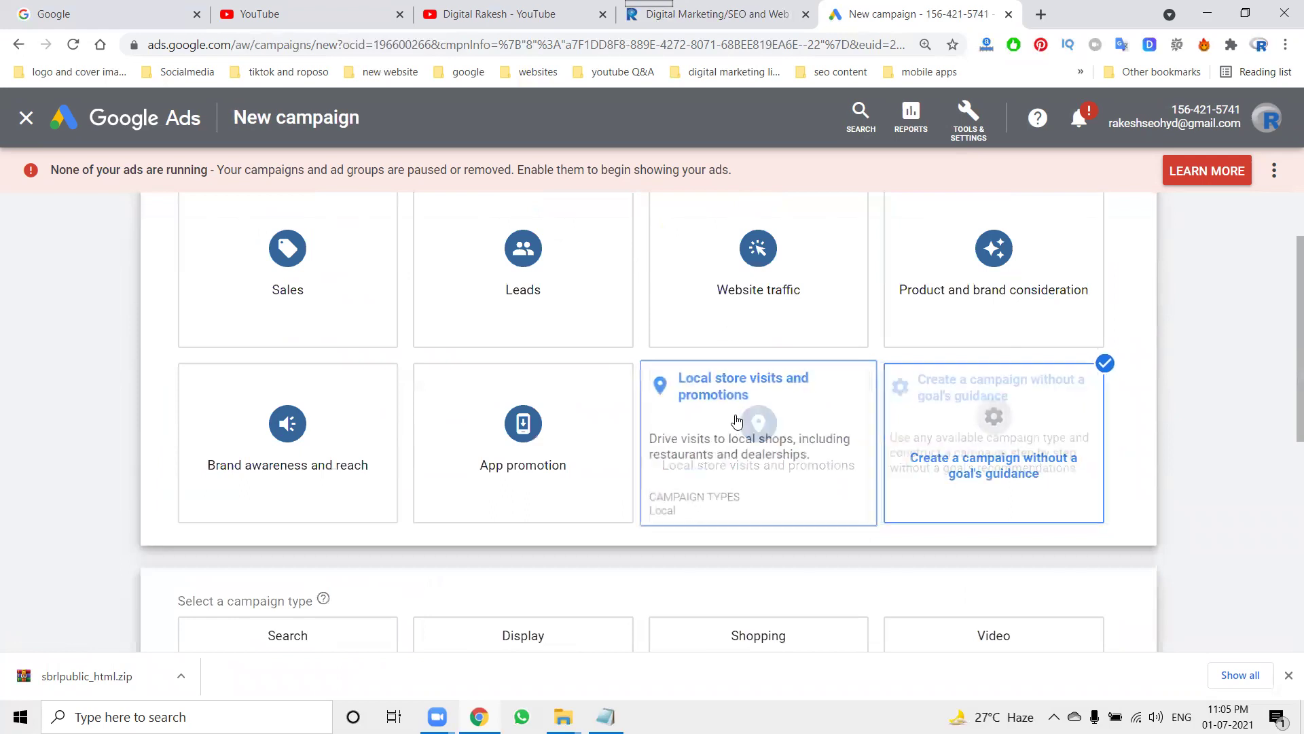
scroll(557, 314, "down", 5)
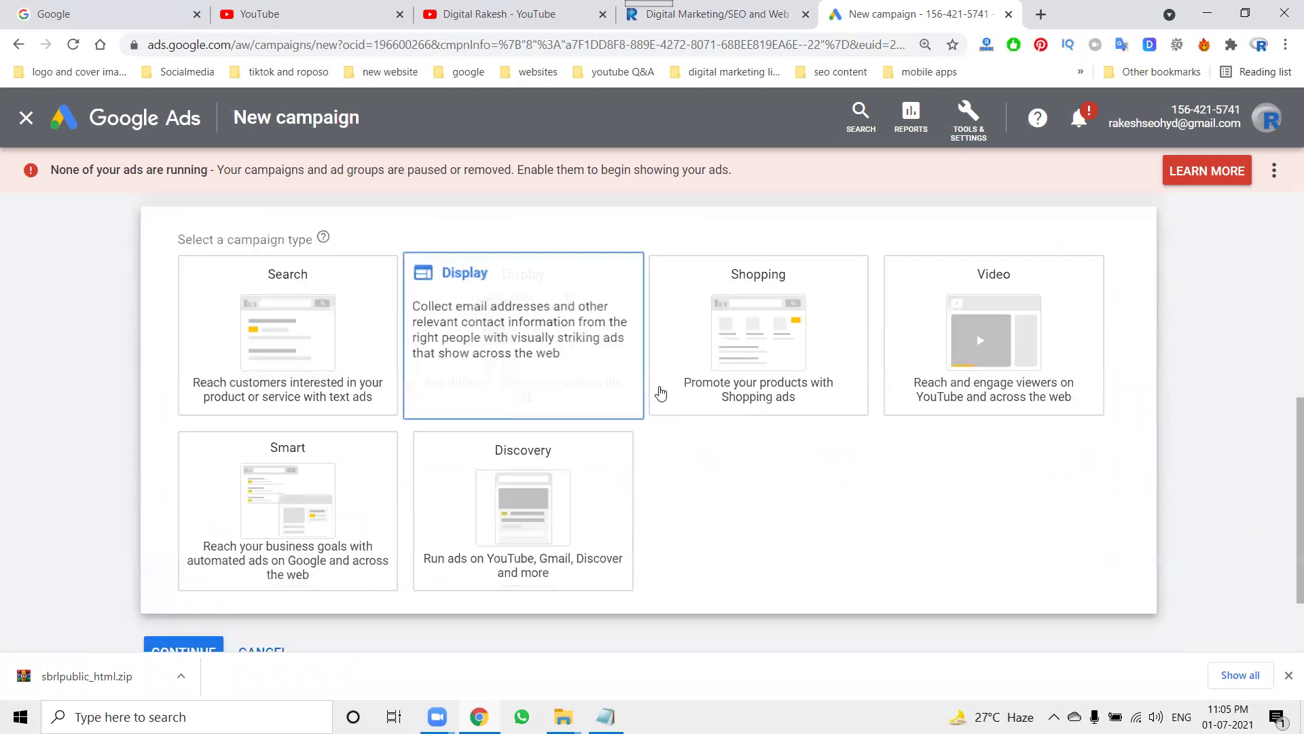
scroll(693, 303, "up", 5)
scroll(698, 303, "down", 5)
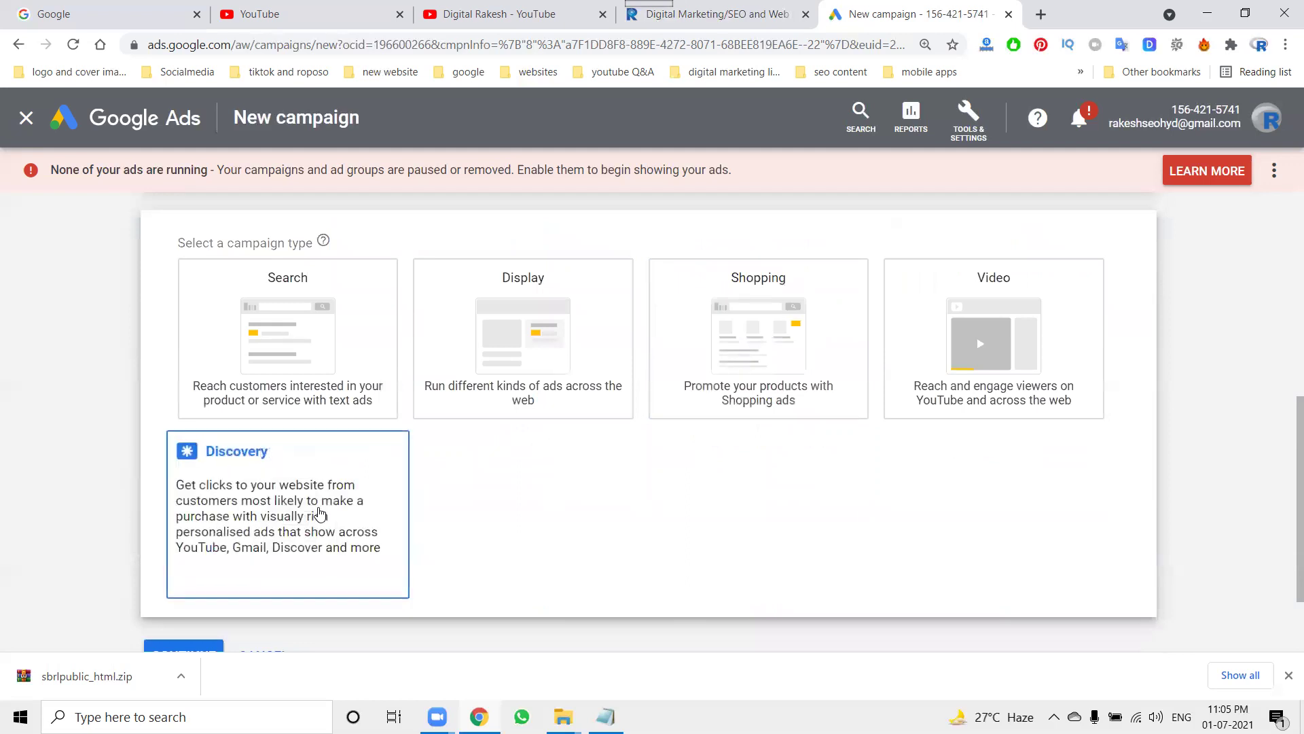
scroll(360, 306, "up", 3)
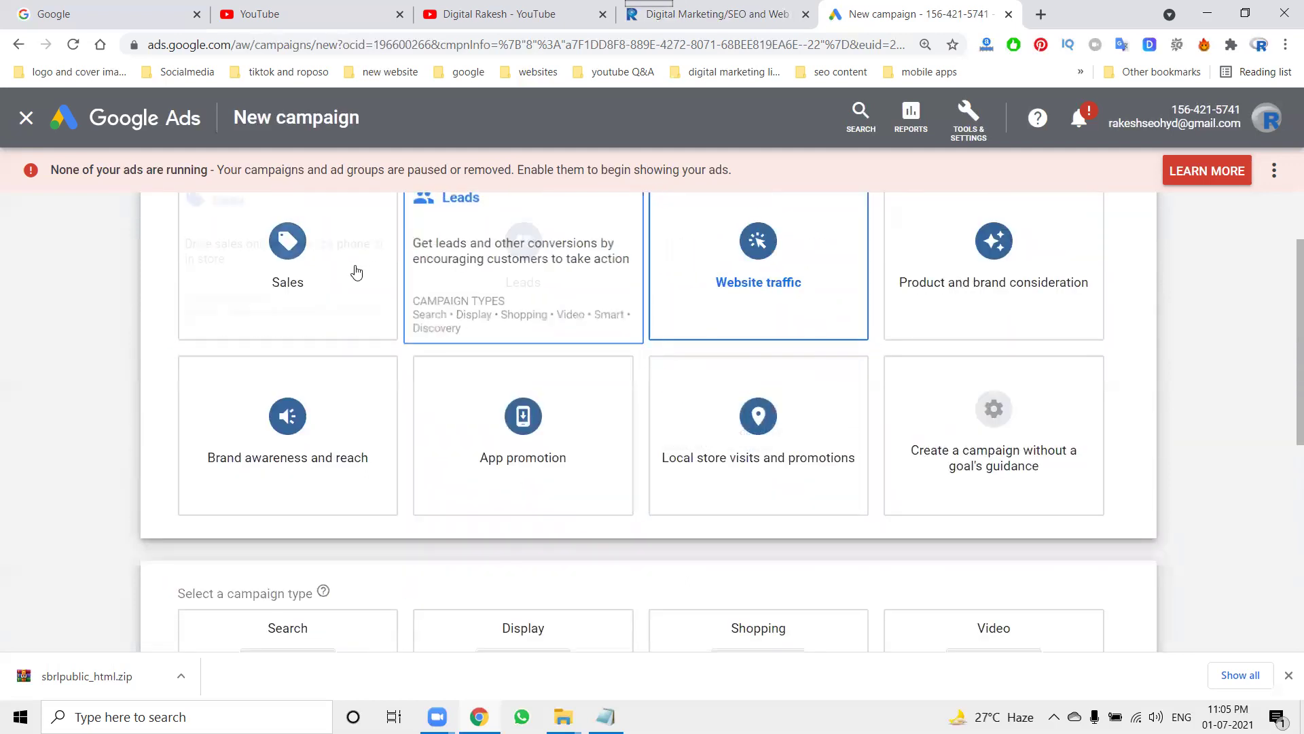
Choose Discovery for the Website traffic goal and continue to the Website traffic-Discovery-5 setup
scroll(360, 272, "down", 3)
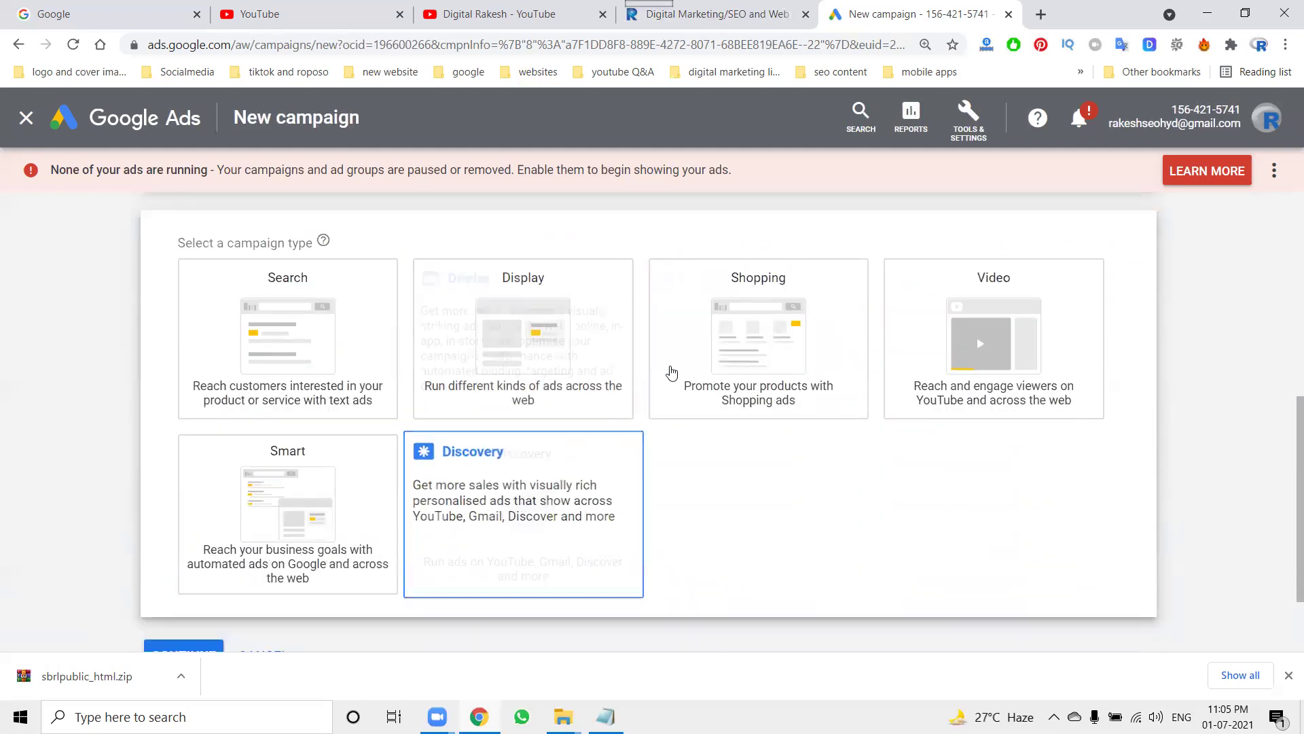
scroll(966, 311, "up", 5)
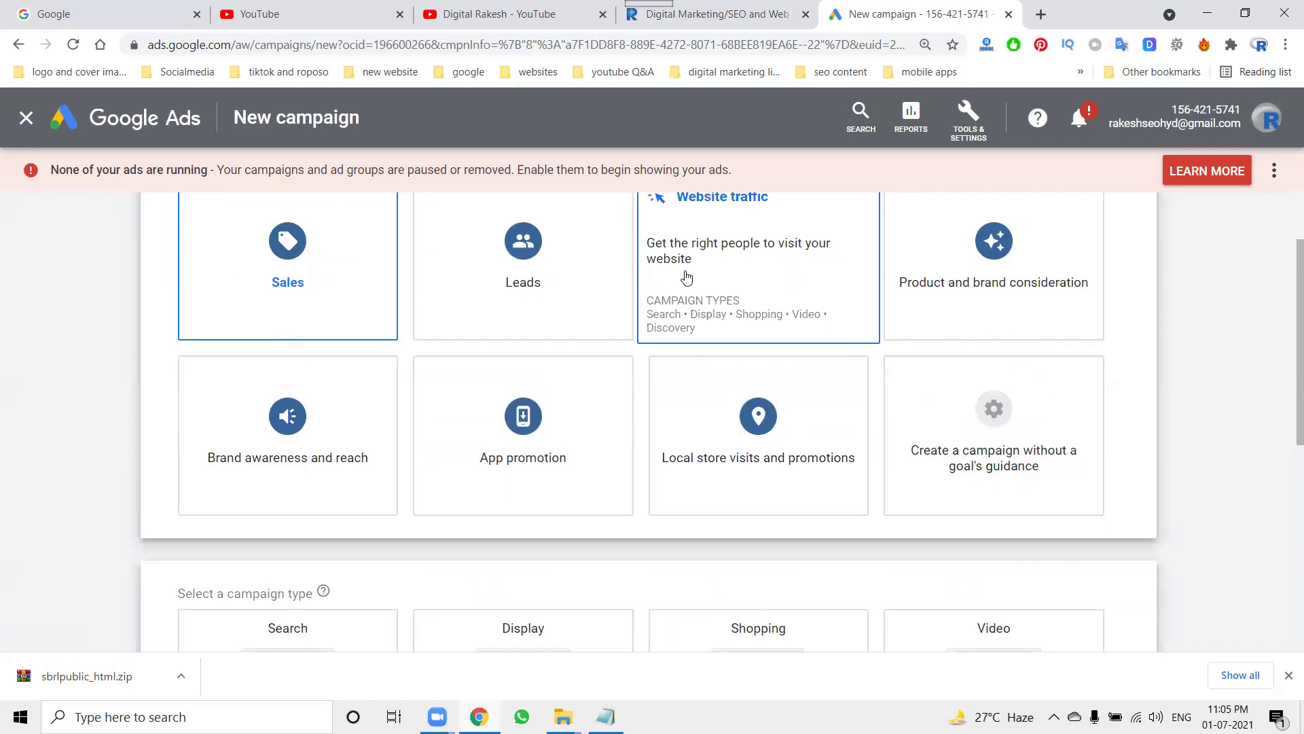
scroll(685, 277, "down", 5)
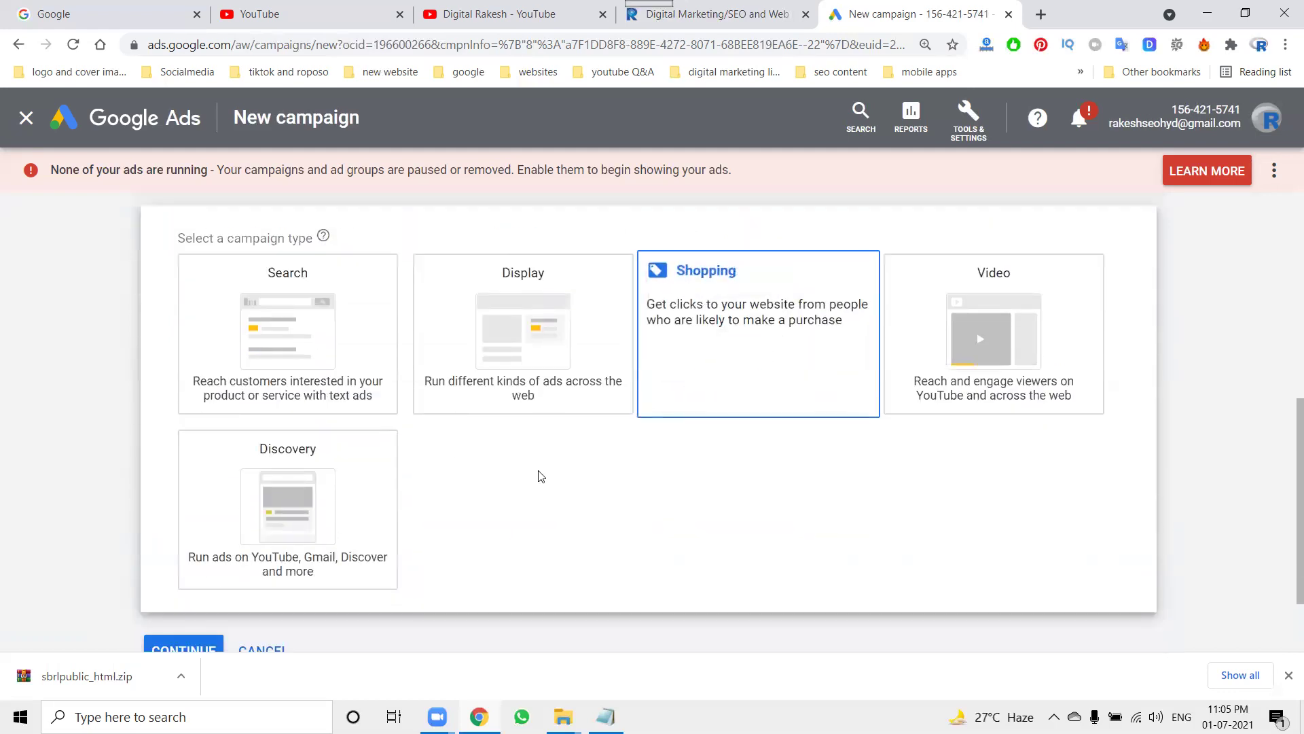
left_click(273, 519)
scroll(273, 519, "down", 2)
left_click(182, 545)
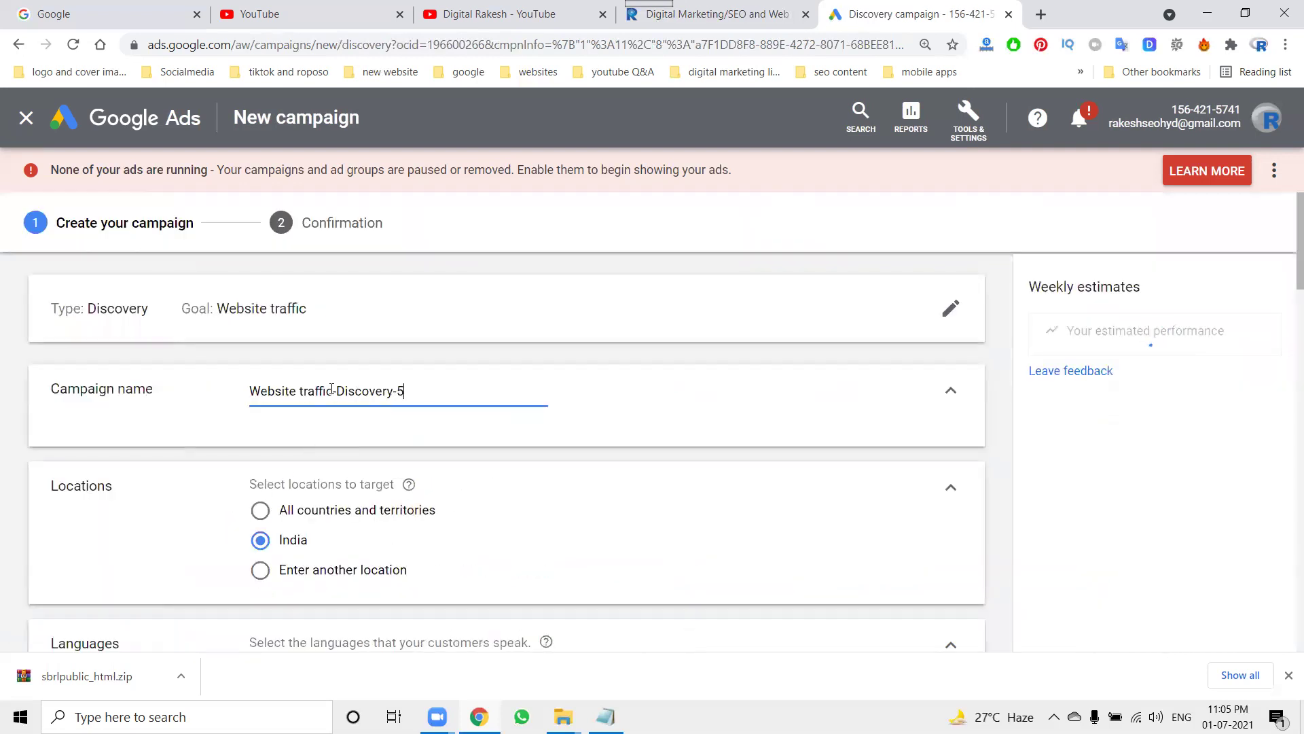
Set the campaign's average daily budget to ₹1,500.00
scroll(266, 419, "down", 2)
scroll(265, 423, "down", 2)
scroll(265, 422, "down", 3)
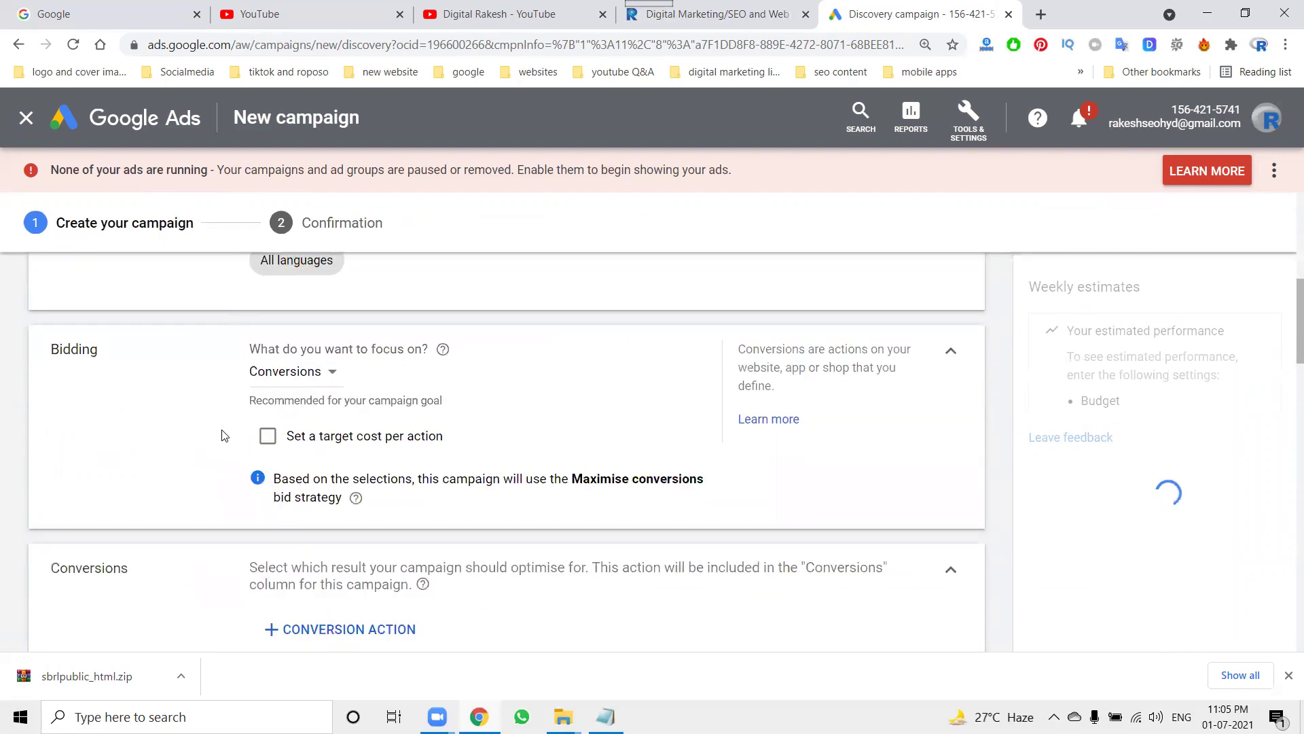
scroll(211, 403, "down", 5)
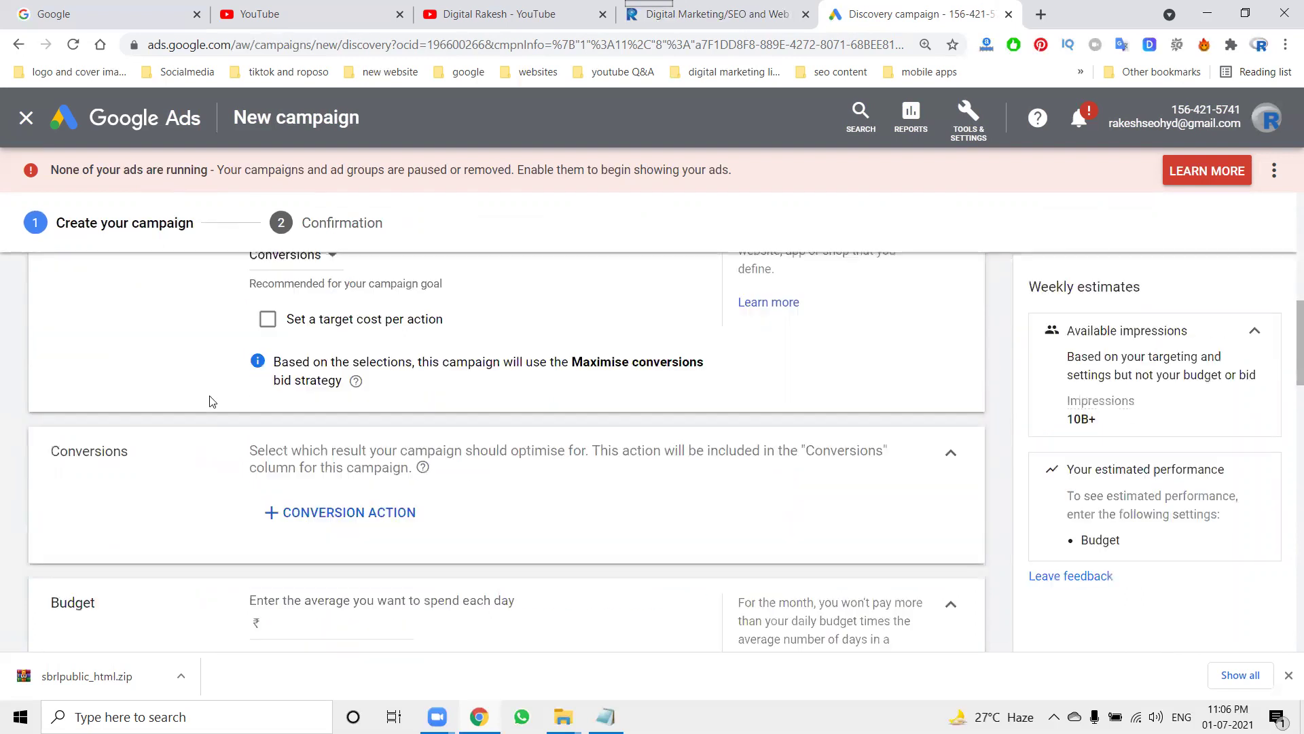
left_click(299, 400)
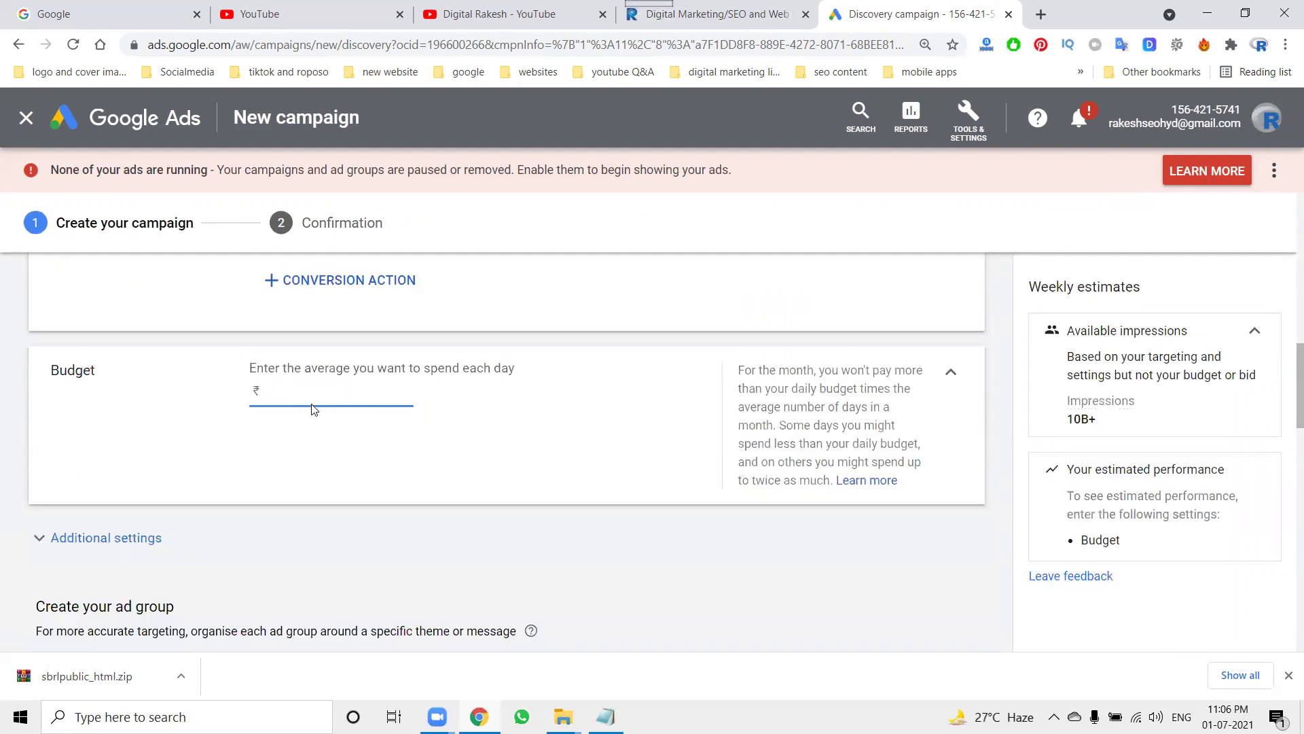
type("1500")
left_click(195, 404)
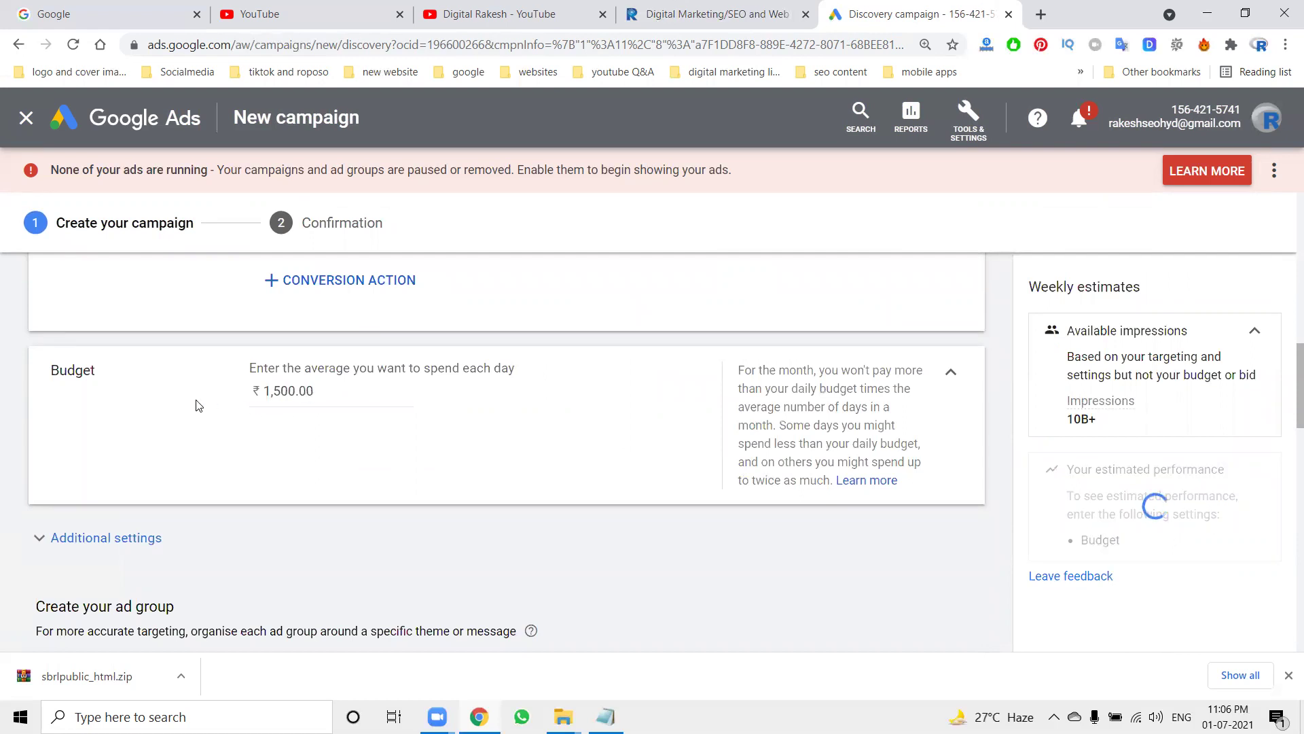
Briefly expand Demographics targeting, then add a new Discovery ad to the ad group
scroll(197, 402, "down", 5)
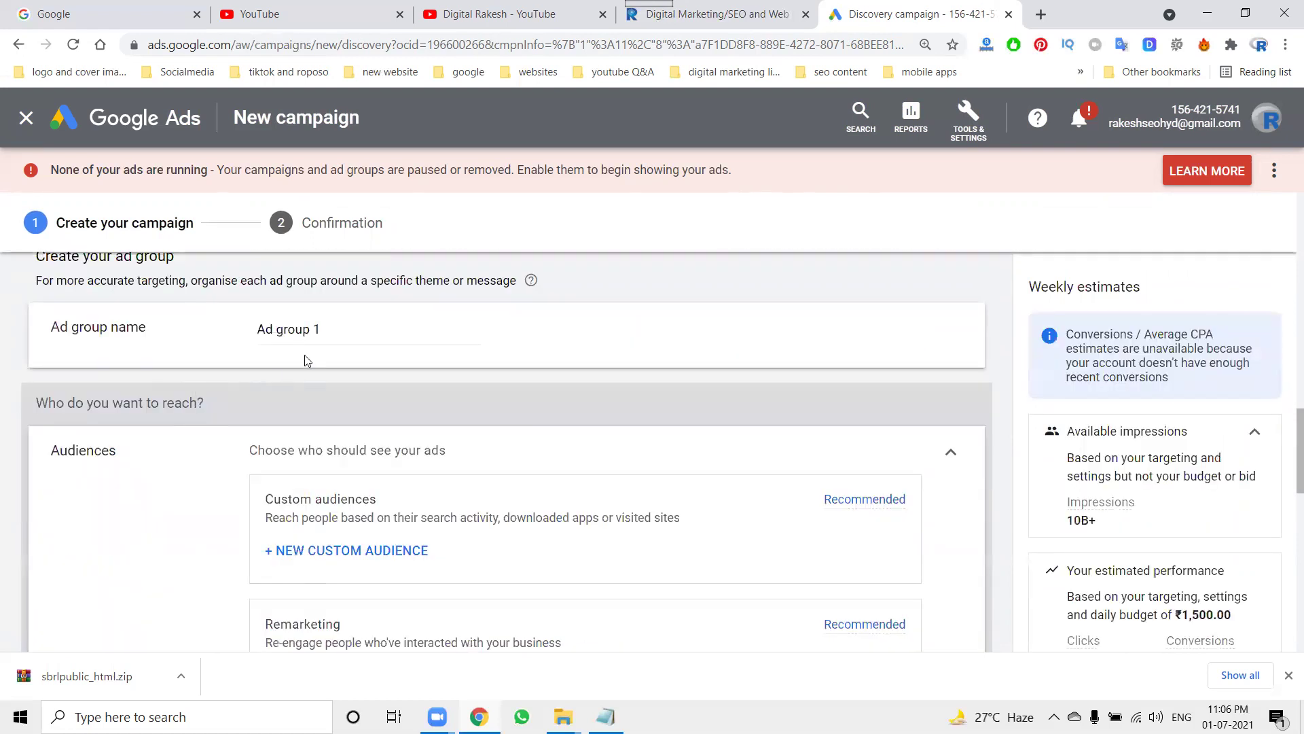
scroll(227, 440, "down", 3)
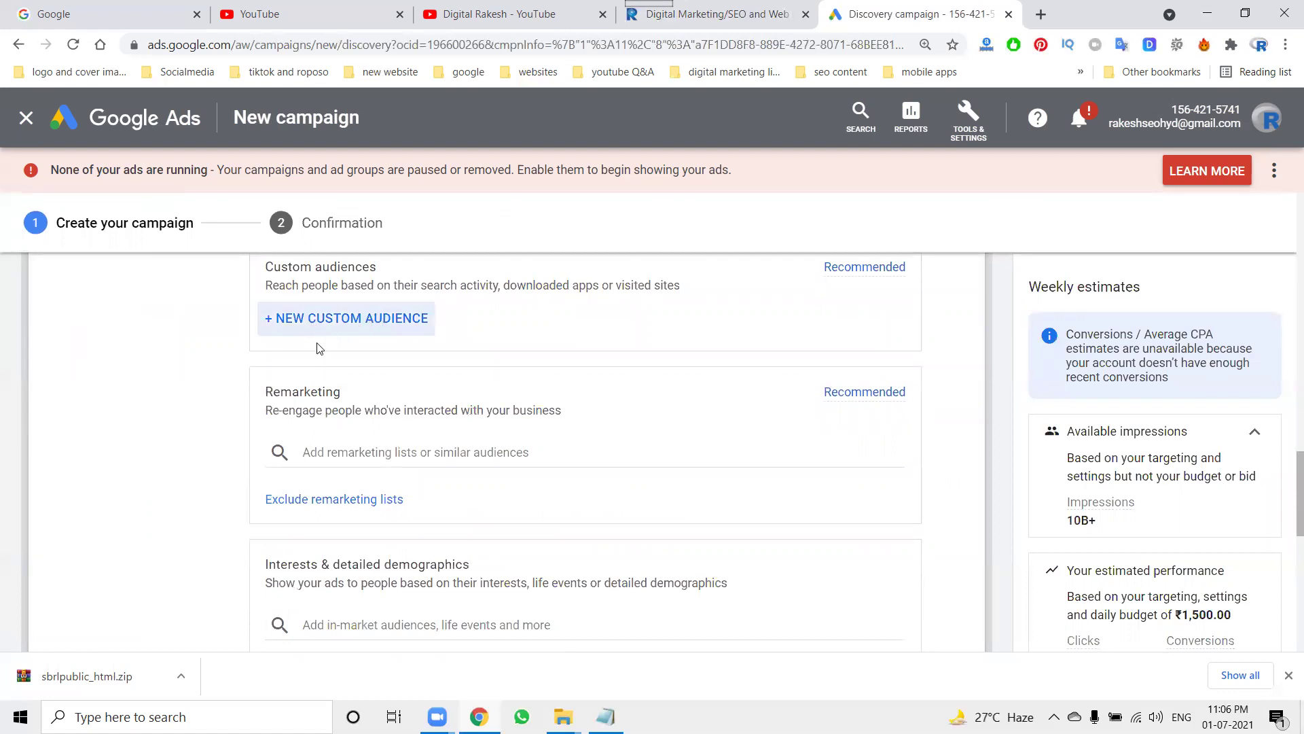
scroll(313, 350, "down", 5)
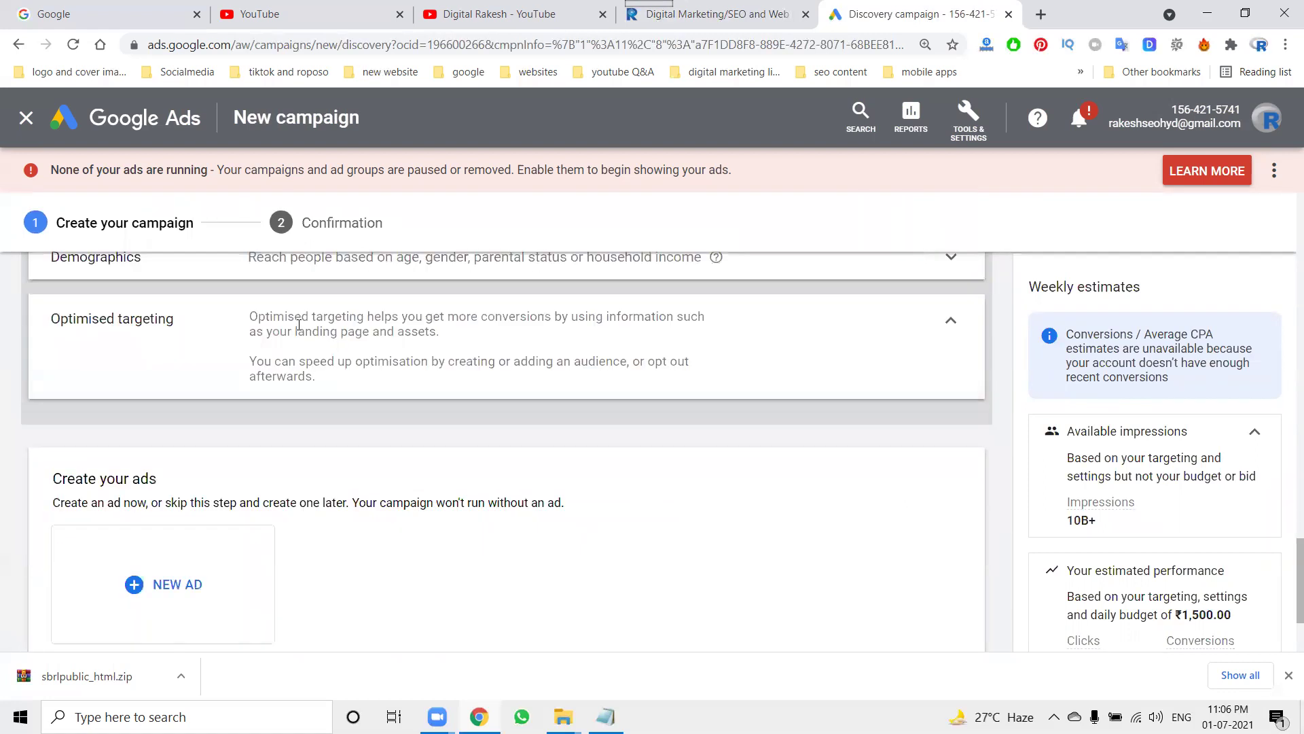
left_click(329, 270)
left_click(333, 275)
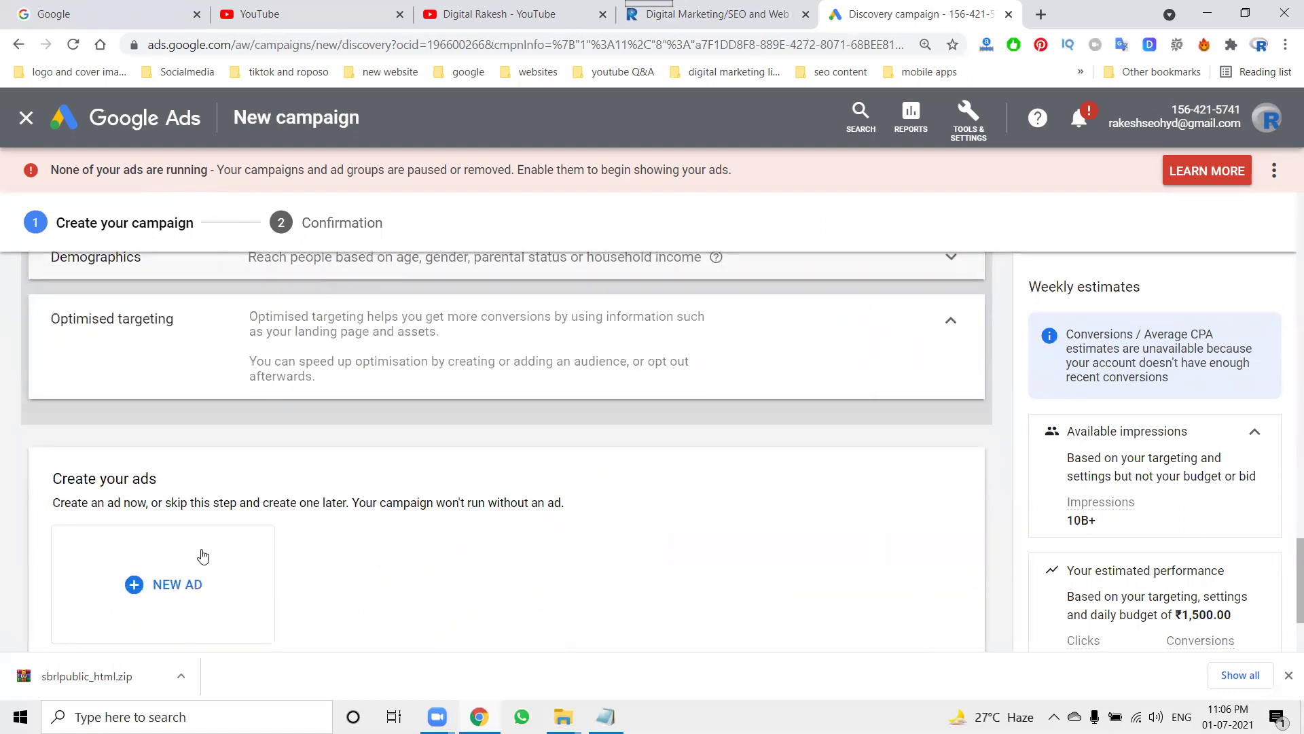
left_click(192, 579)
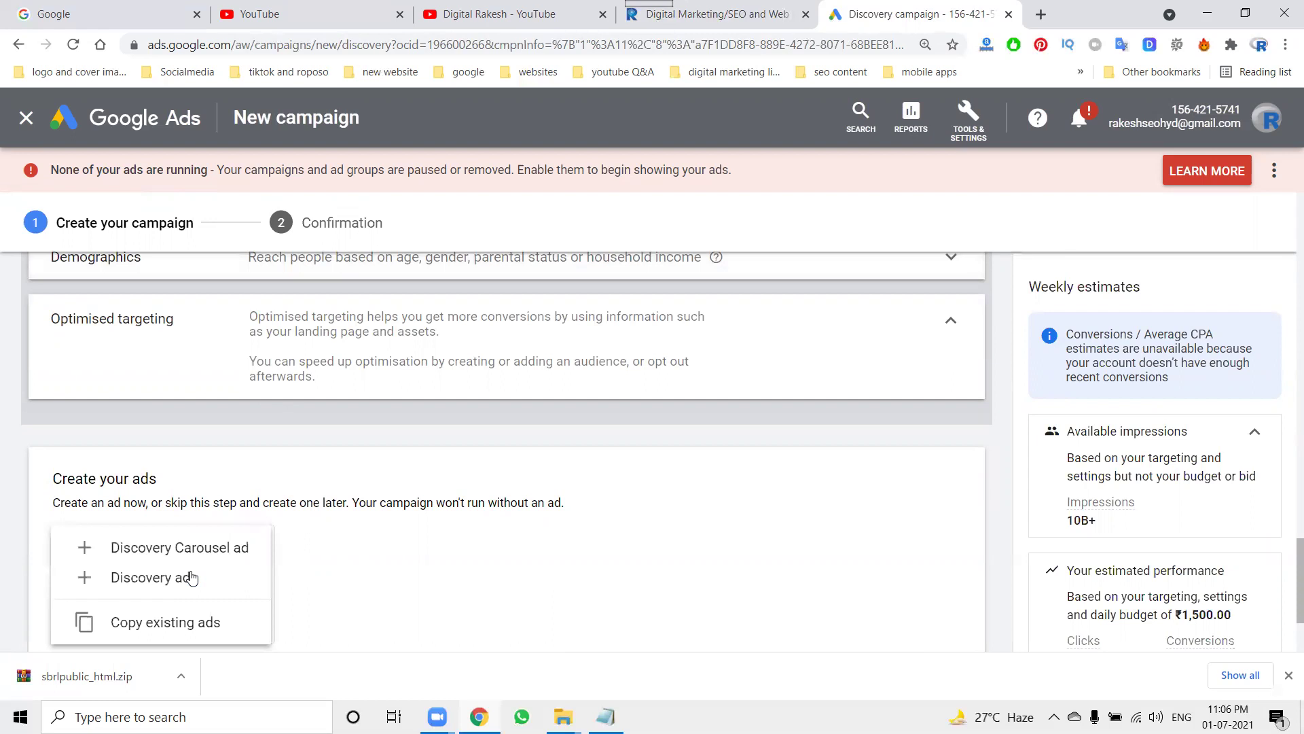
left_click(130, 579)
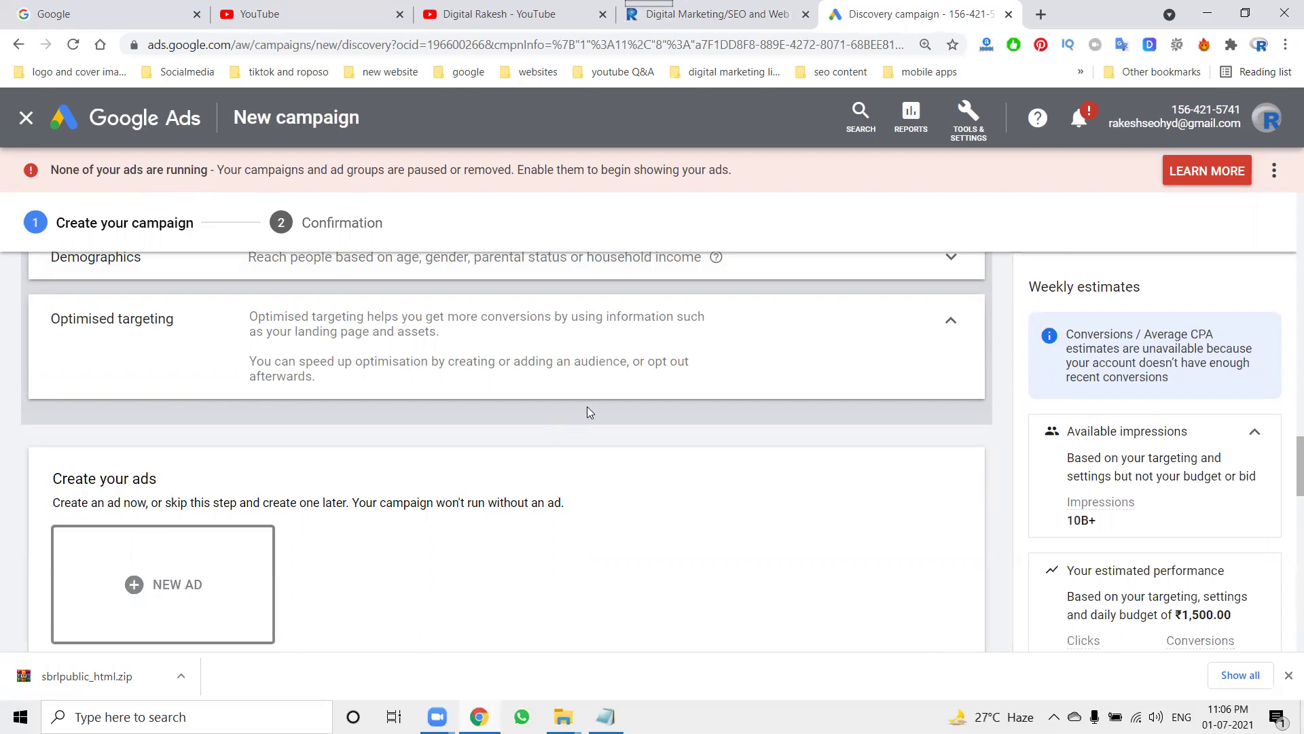
scroll(587, 407, "down", 10)
scroll(509, 411, "up", 3)
scroll(534, 407, "up", 2)
Cycle the ad preview placement through YouTube, Google Mail and Discover
left_click(707, 406)
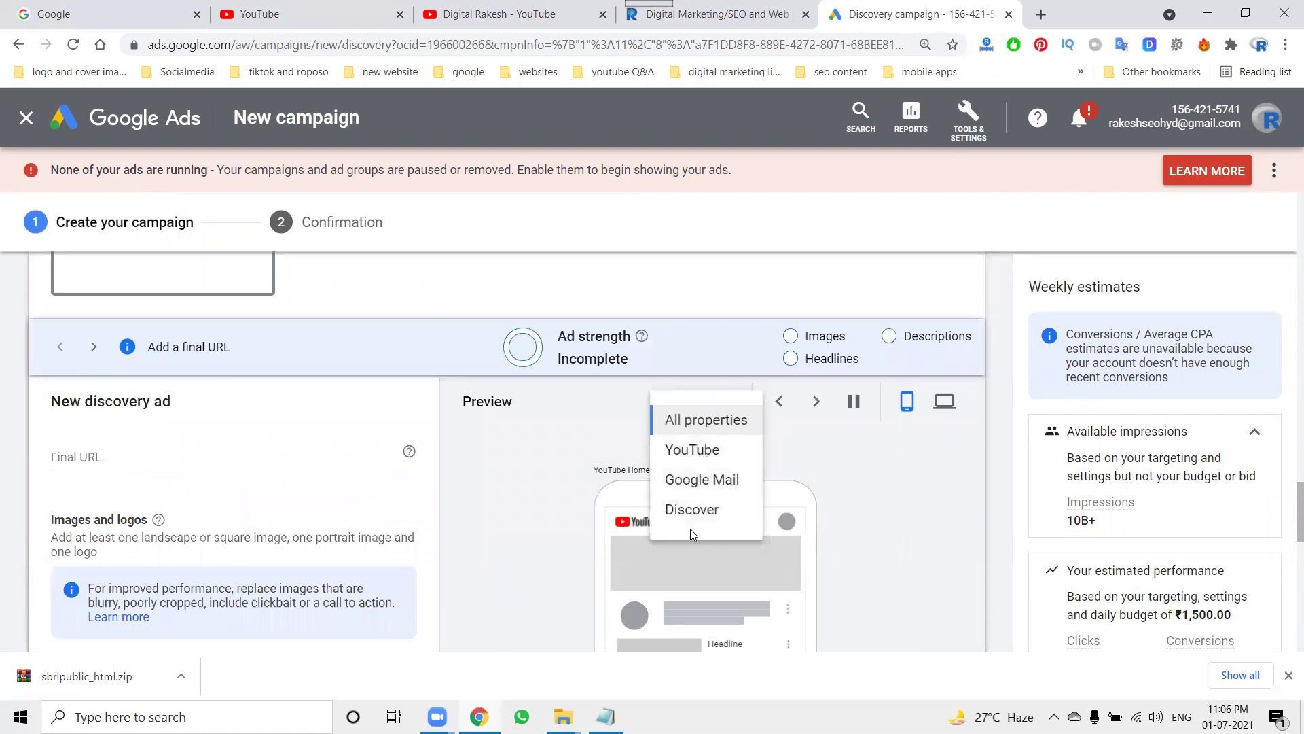
left_click(692, 450)
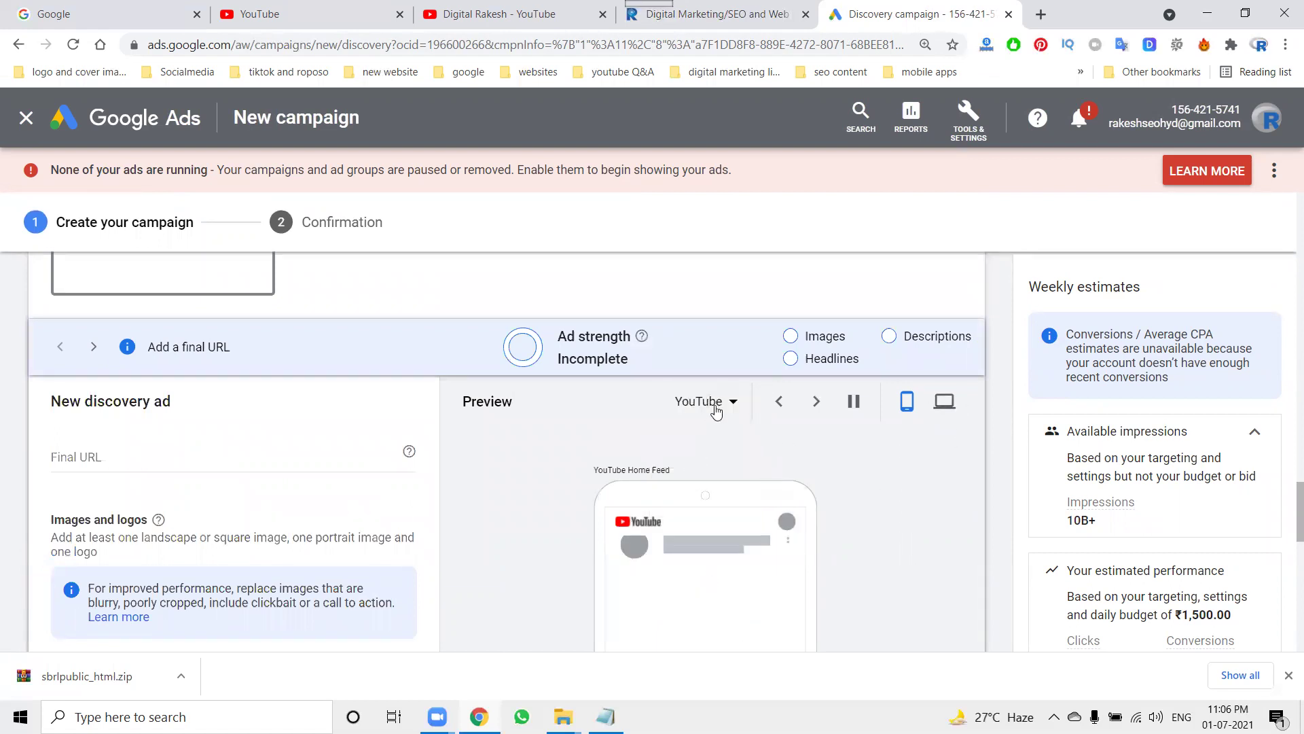
left_click(707, 402)
left_click(707, 479)
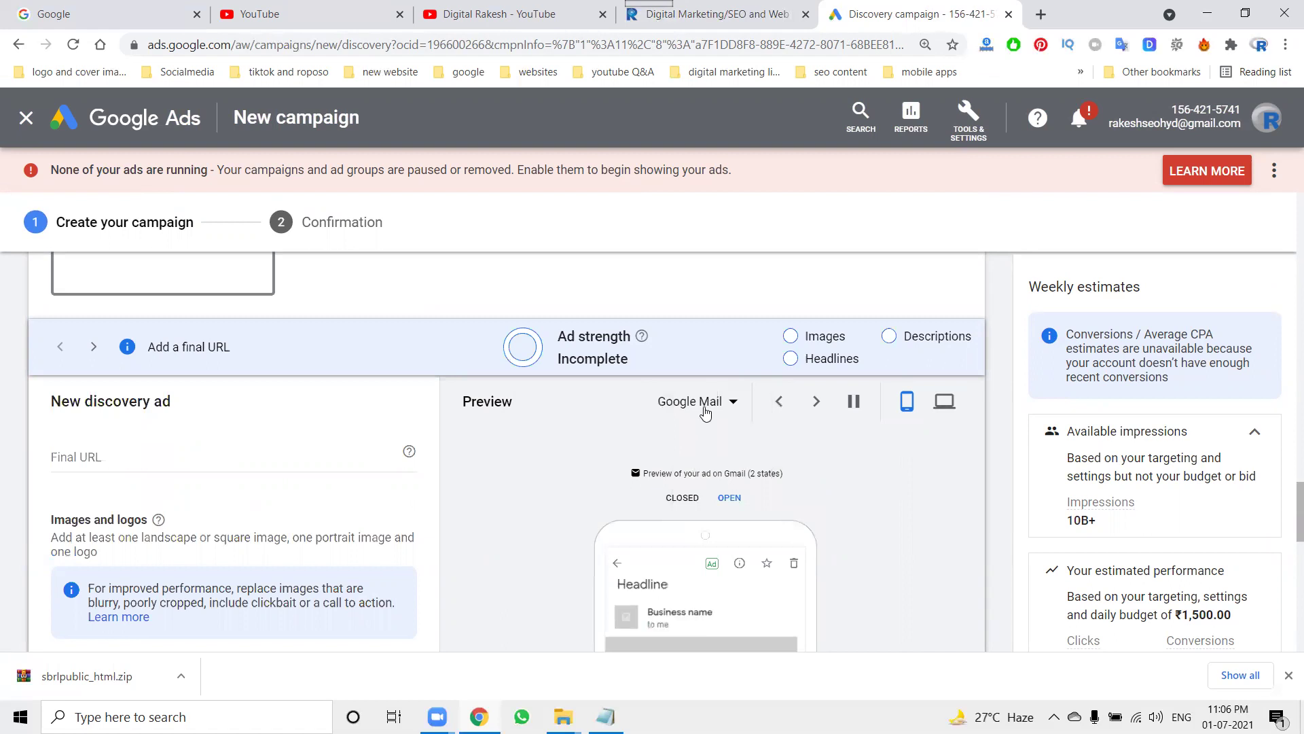
left_click(699, 401)
left_click(698, 508)
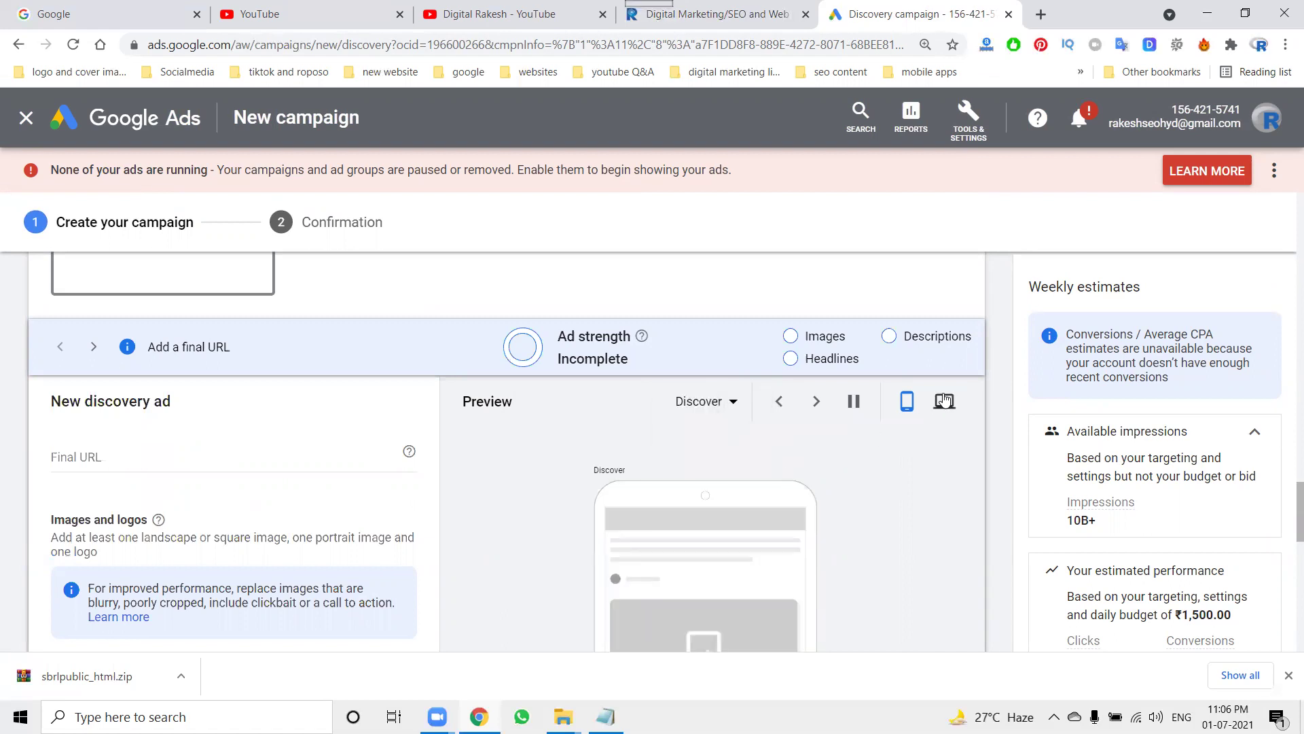
Switch the preview to desktop, view it in Gmail, then set the placement to YouTube
left_click(944, 403)
left_click(724, 406)
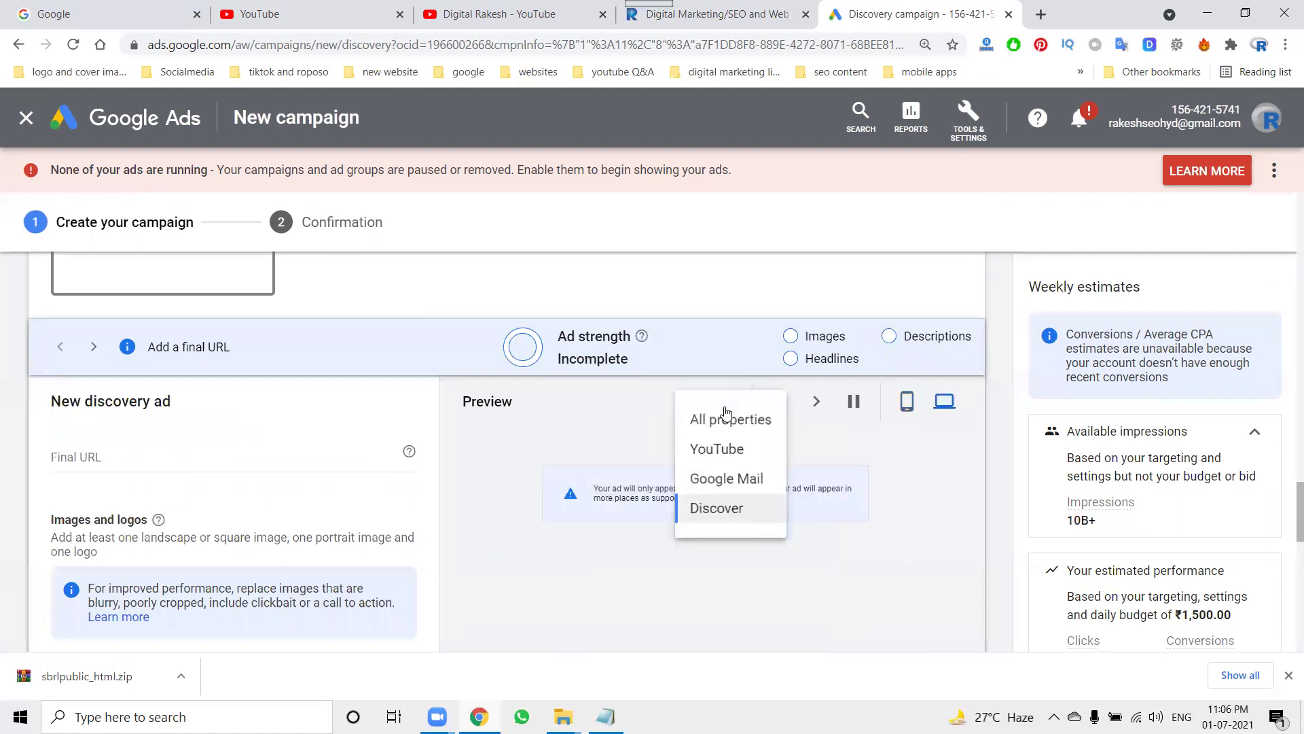
left_click(729, 479)
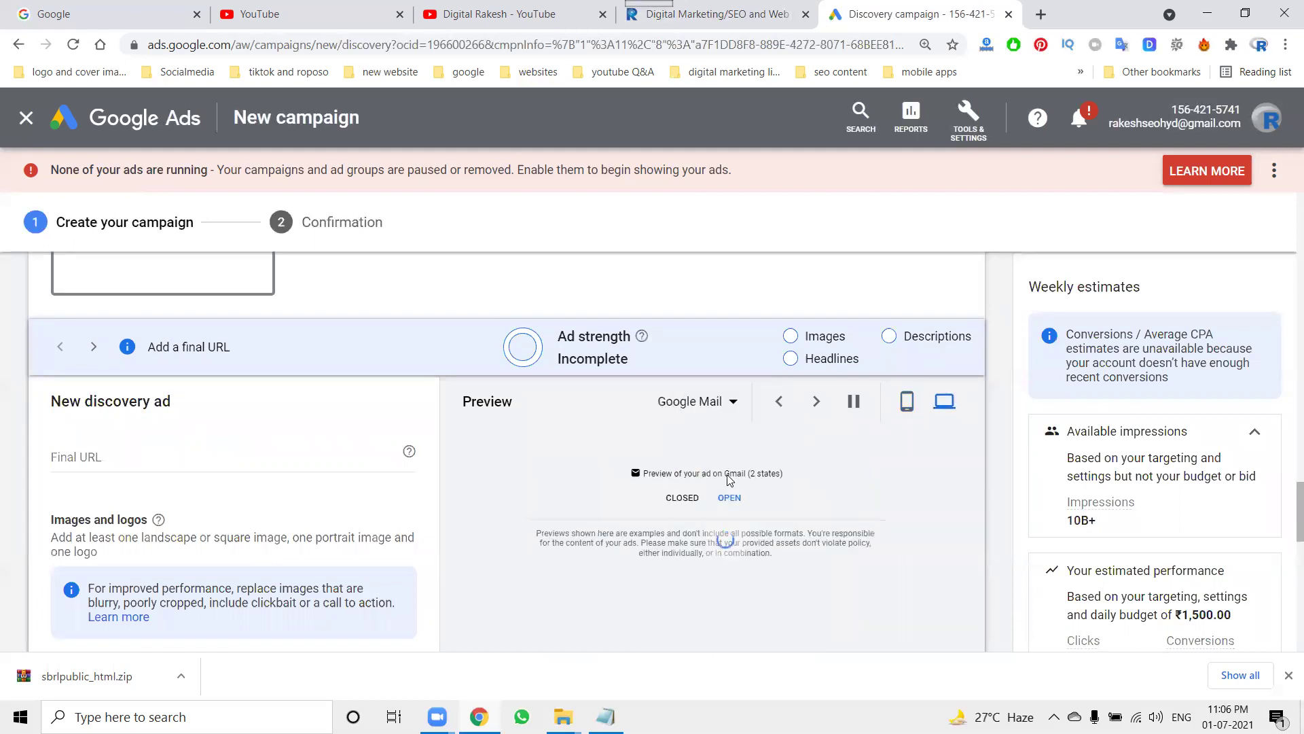
left_click(720, 406)
left_click(710, 451)
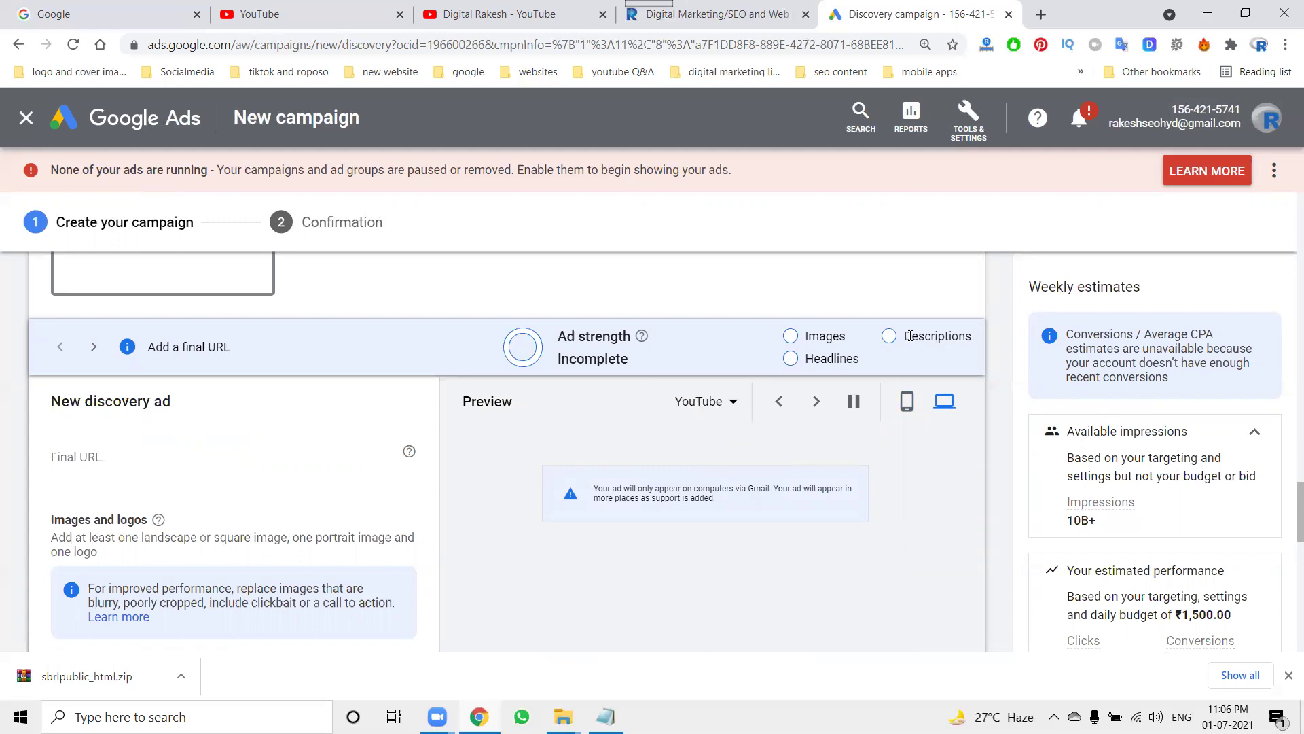
scroll(245, 469, "down", 3)
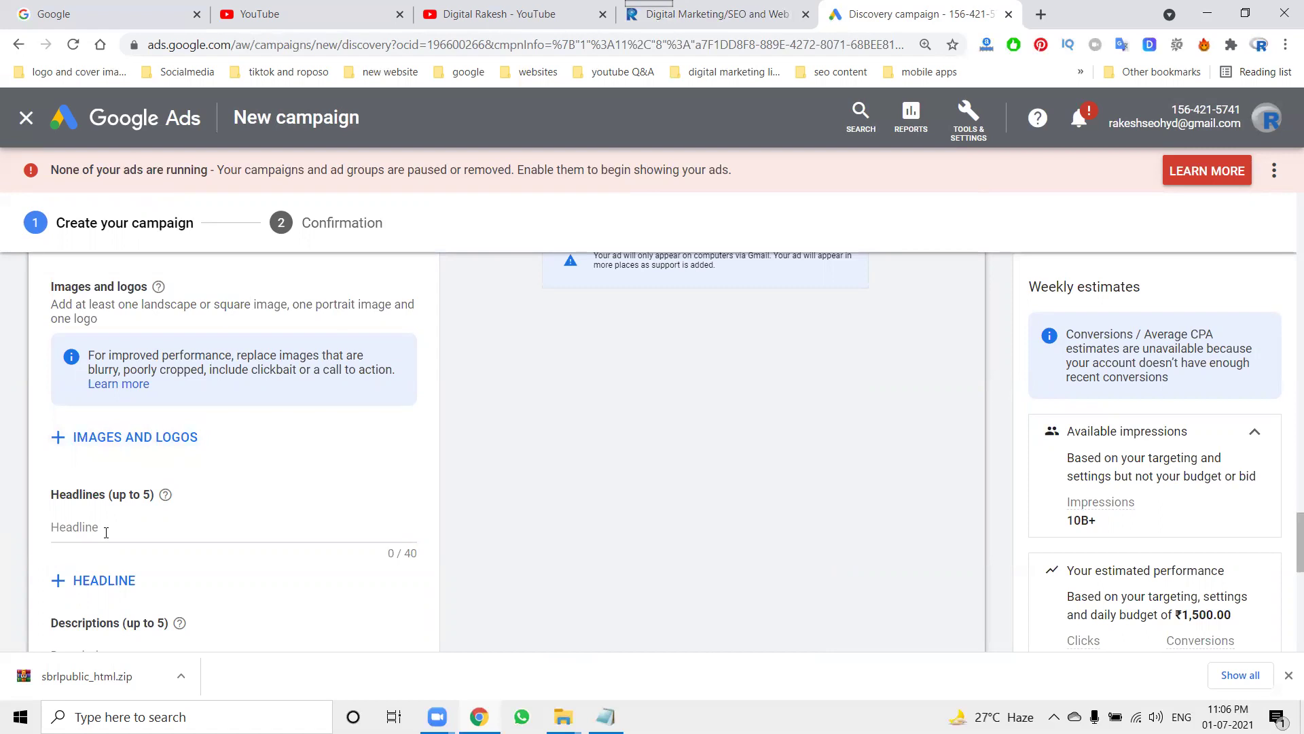
scroll(96, 602, "down", 2)
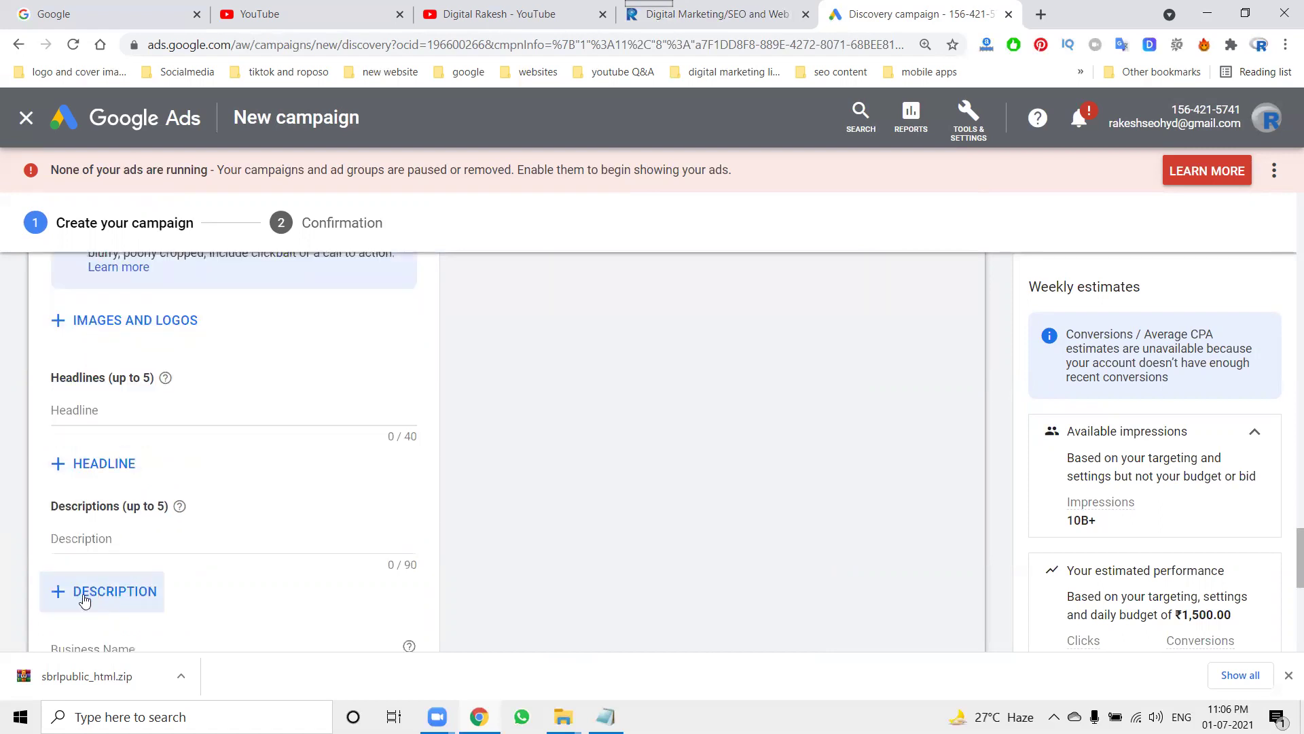
scroll(89, 594, "down", 4)
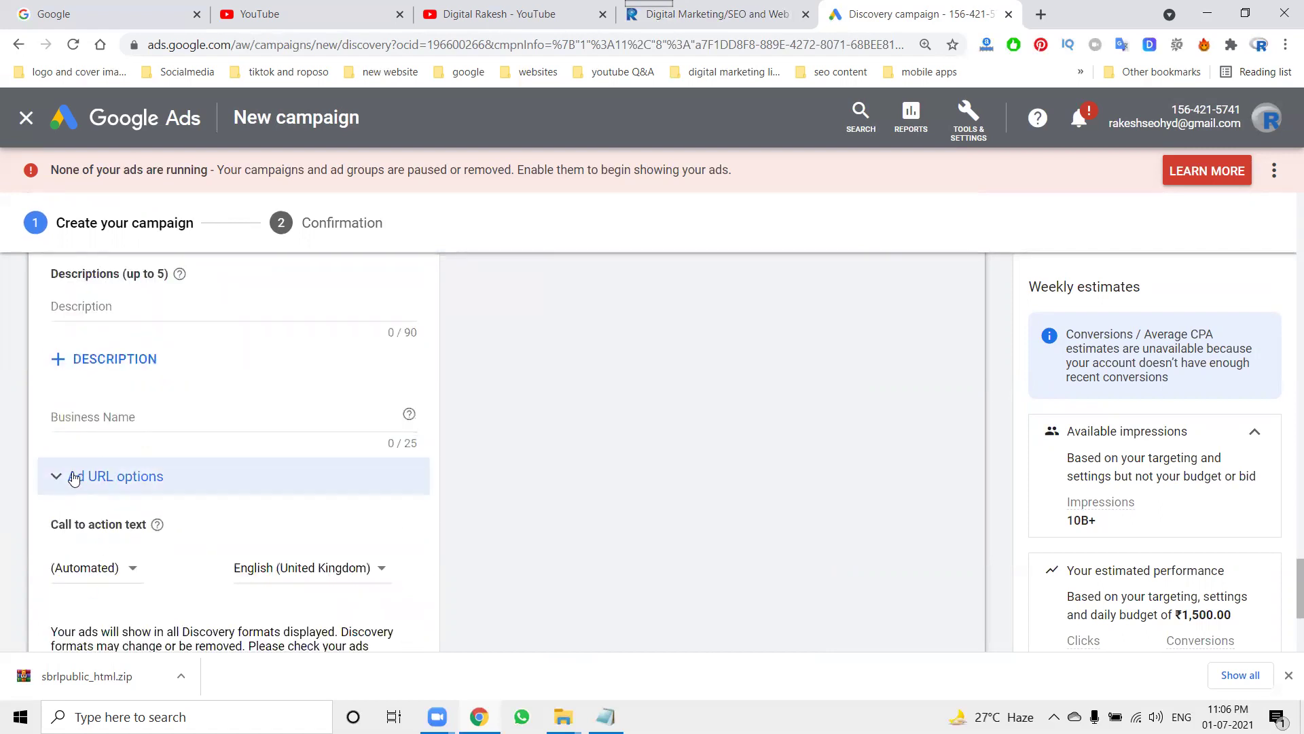
scroll(130, 569, "down", 3)
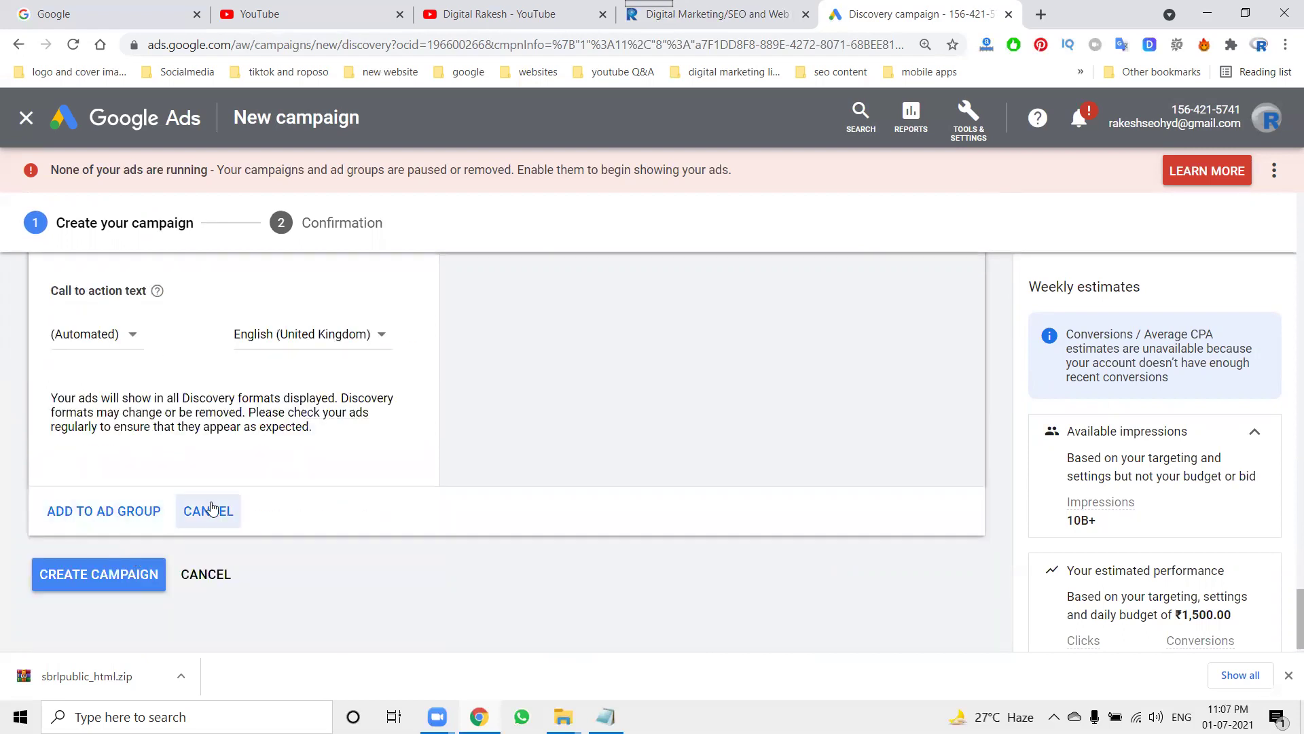
scroll(315, 477, "up", 10)
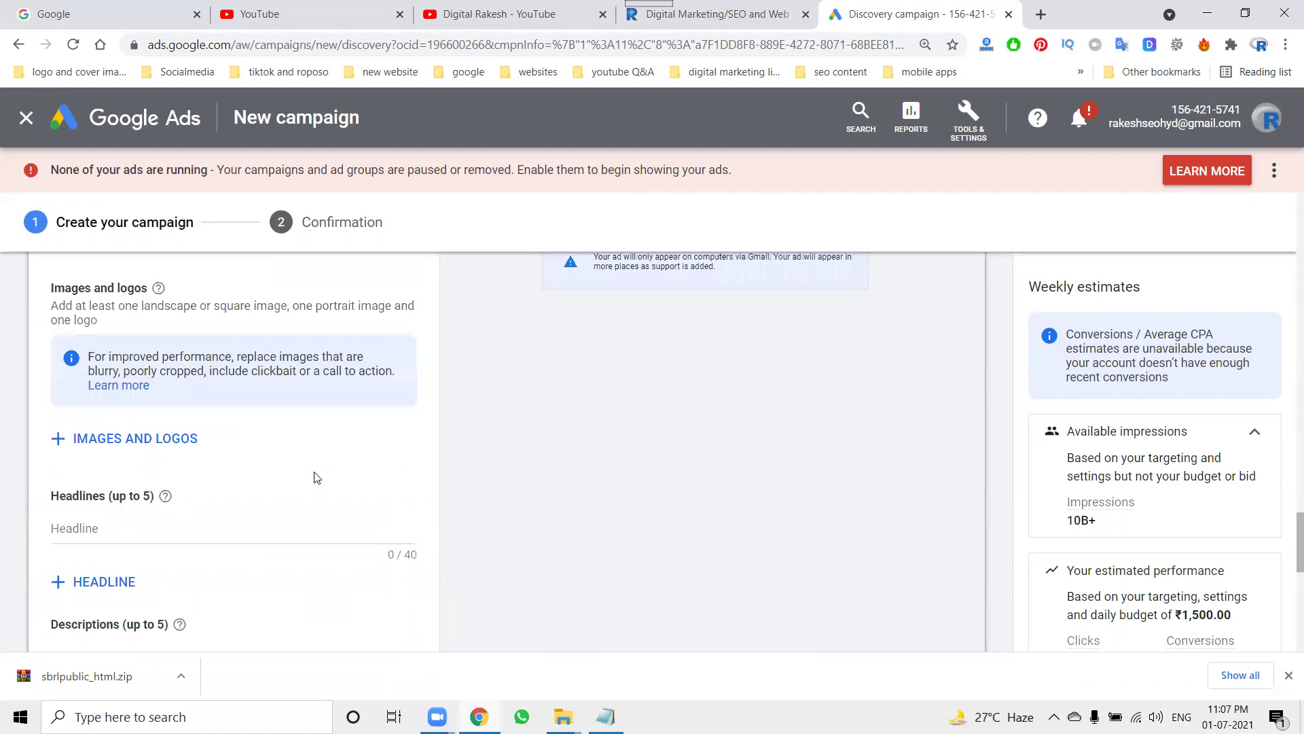
scroll(314, 475, "up", 2)
scroll(329, 476, "down", 6)
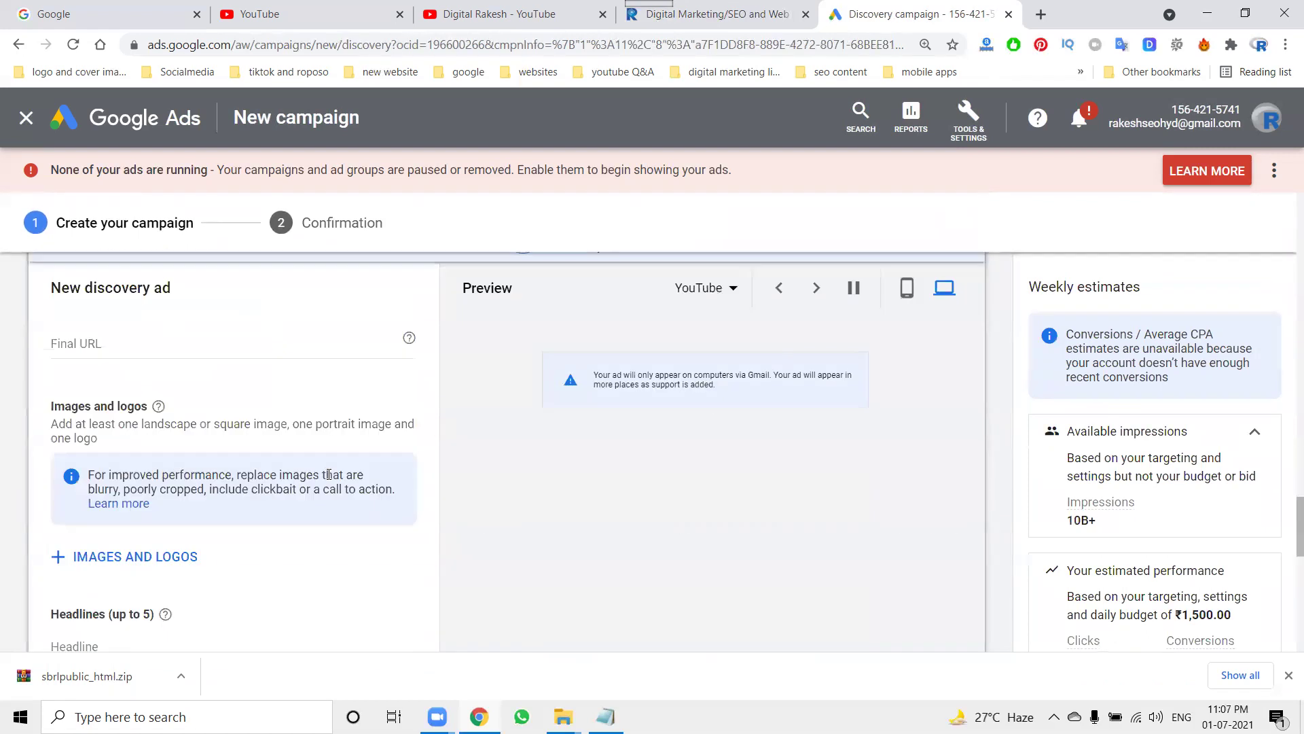
Compare the YouTube preview on phone and desktop, then view the Gmail preview on a phone
left_click(907, 287)
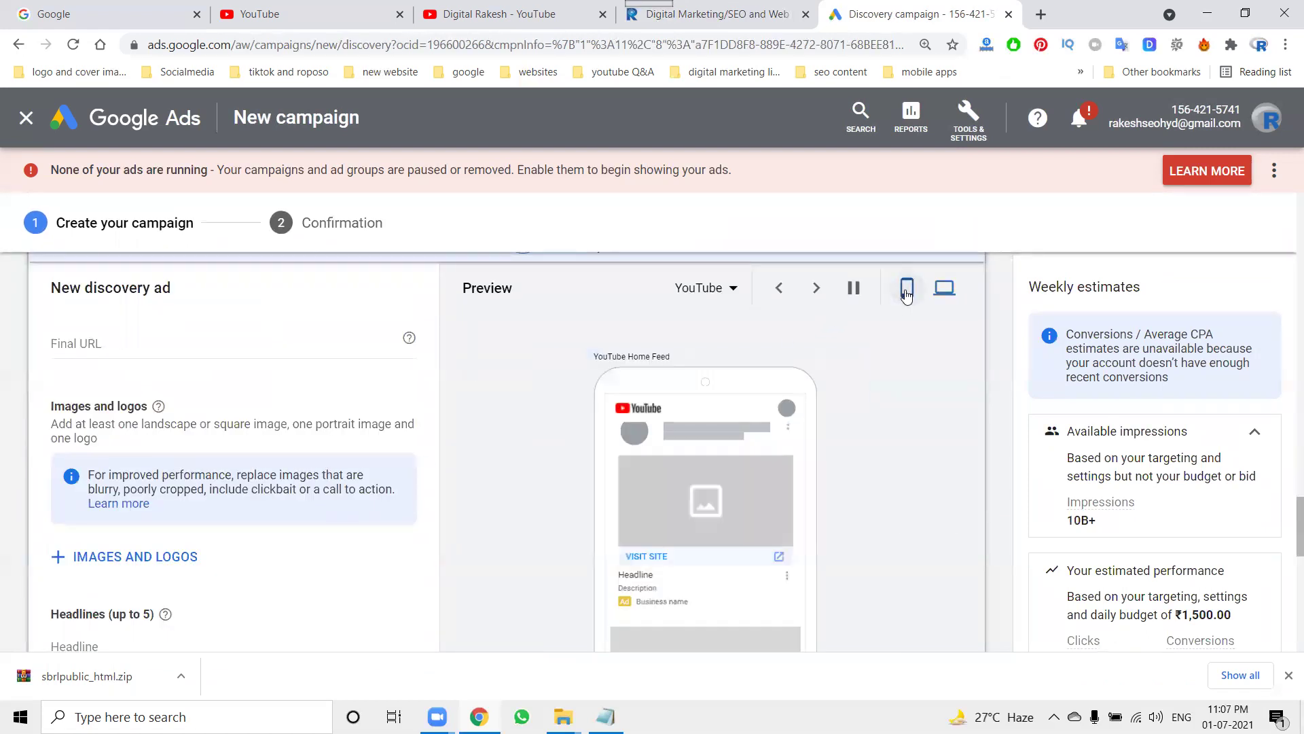
left_click(946, 288)
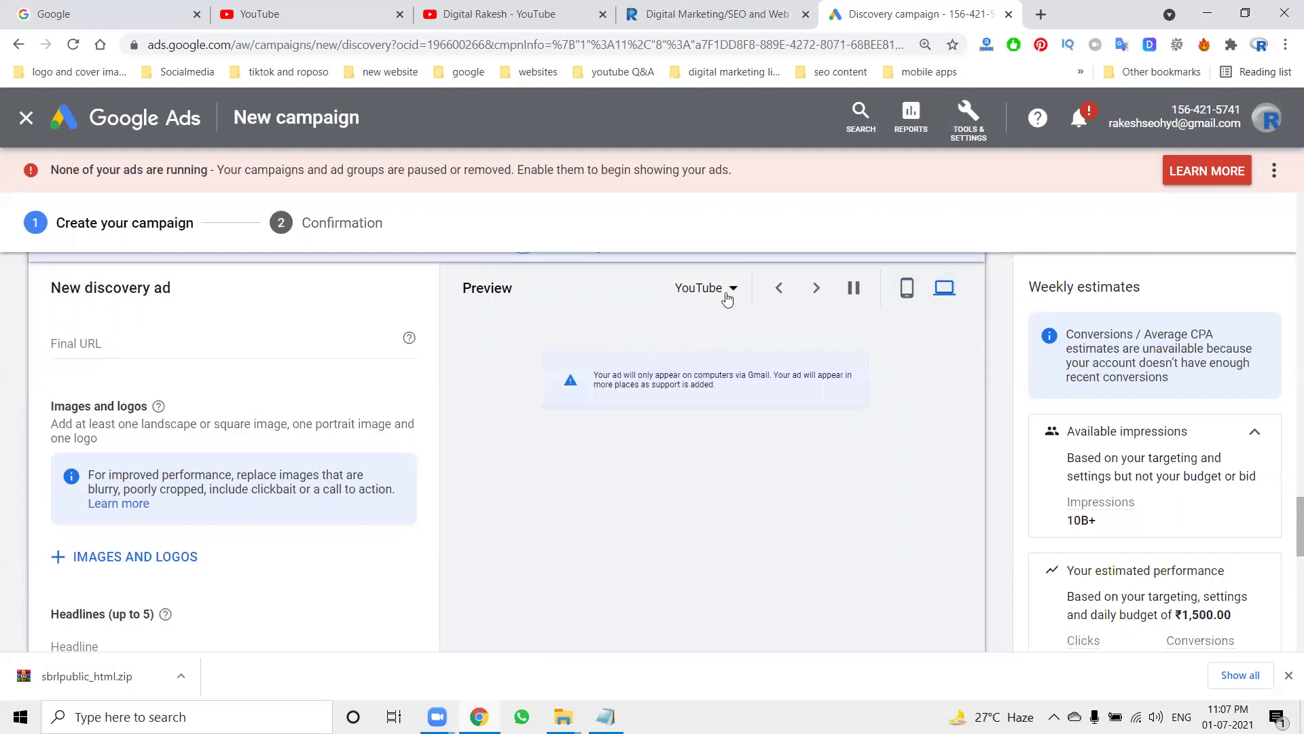
left_click(723, 293)
left_click(717, 368)
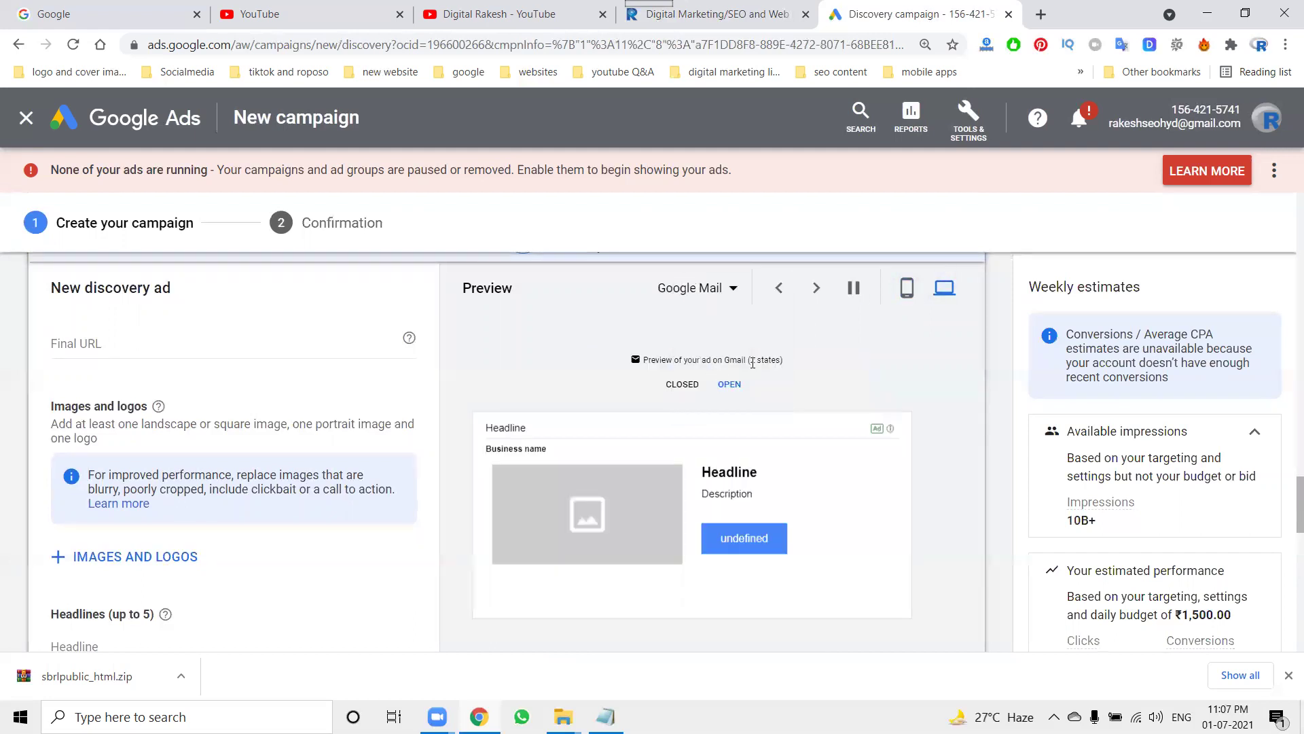
left_click(904, 297)
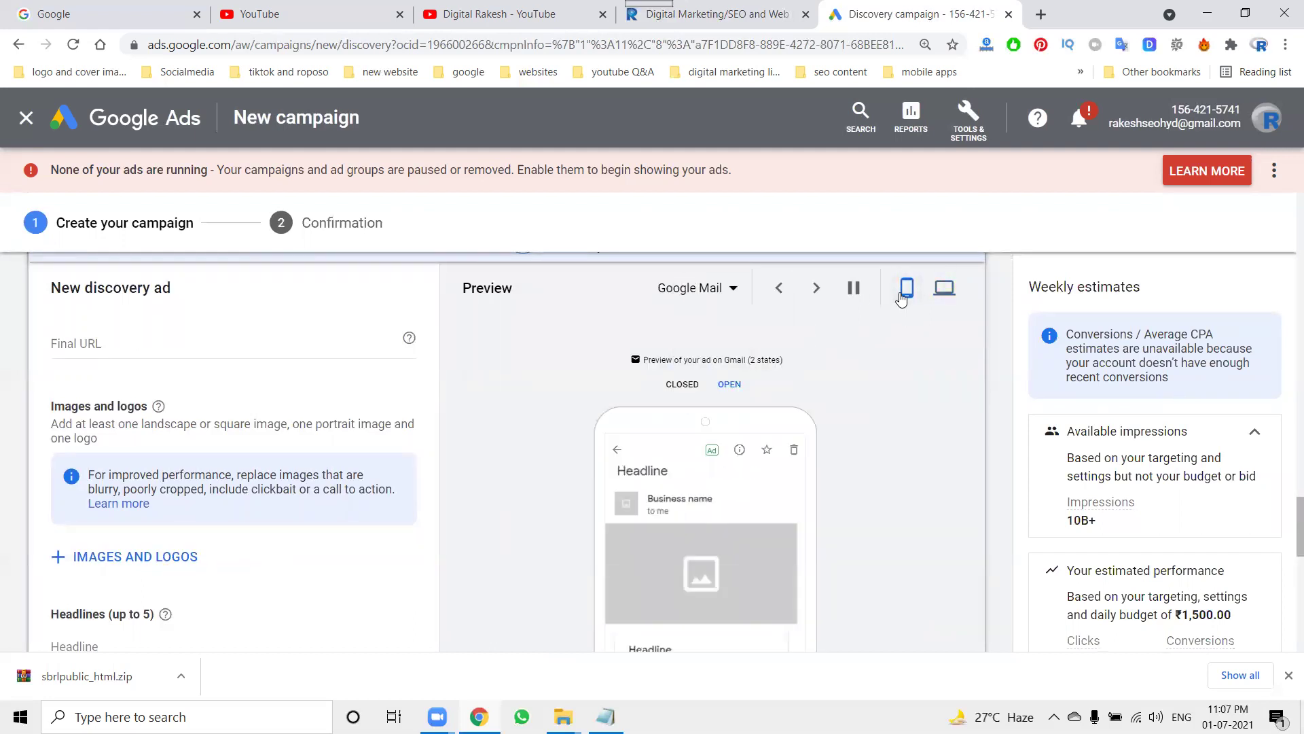
Switch the preview placement through YouTube and Google Mail, finishing on Discover
left_click(730, 297)
left_click(707, 336)
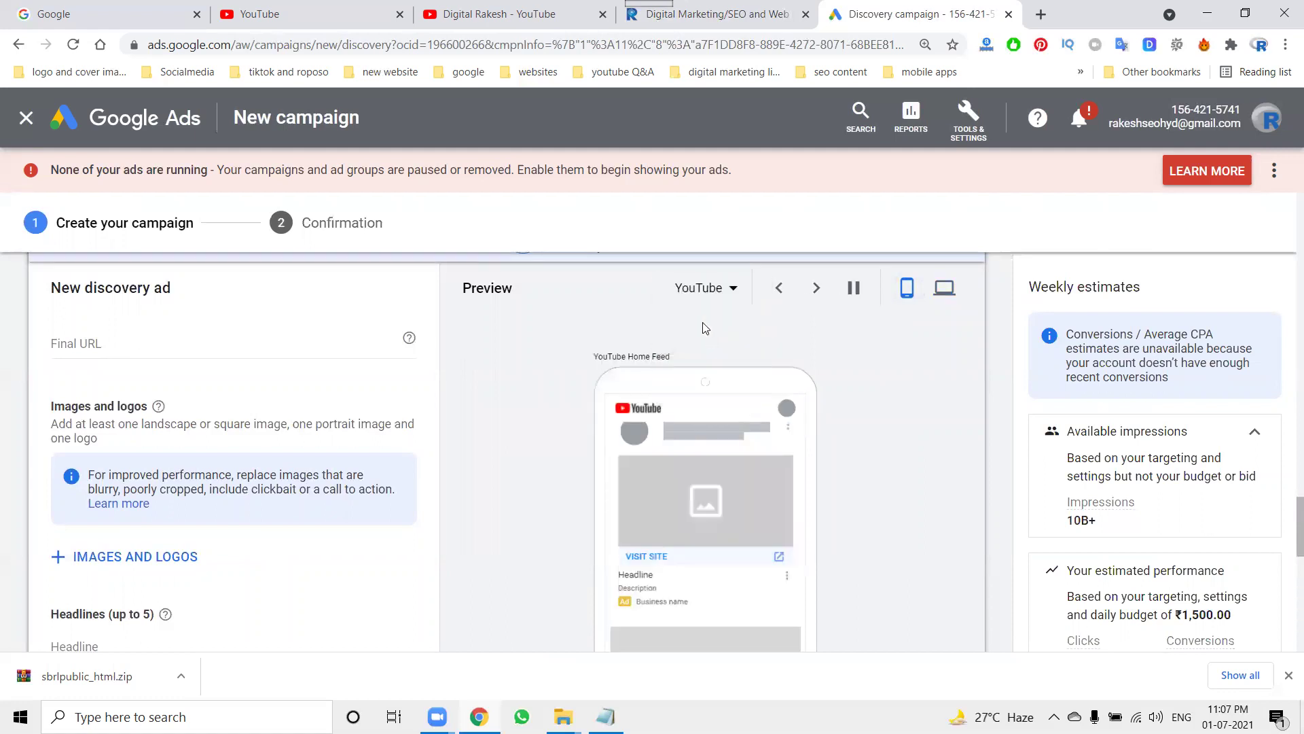
left_click(704, 297)
left_click(706, 365)
left_click(694, 290)
left_click(704, 393)
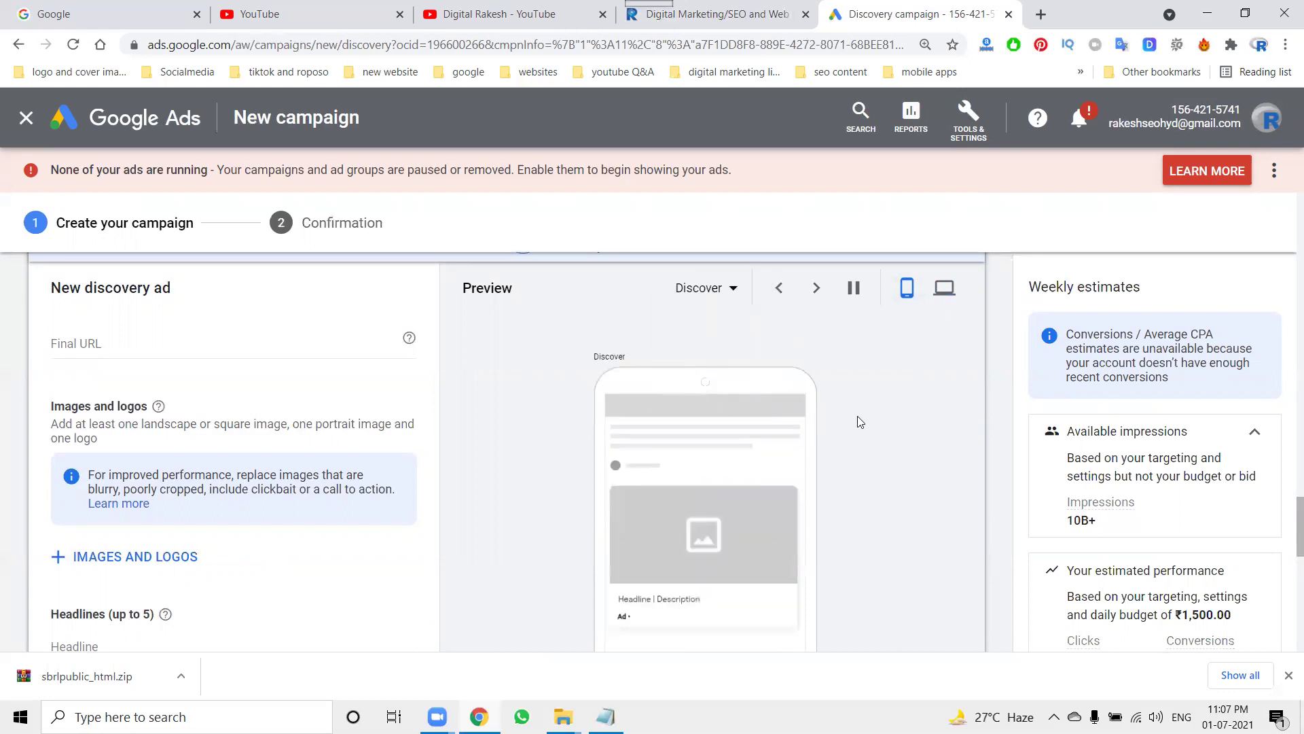
scroll(858, 424, "down", 2)
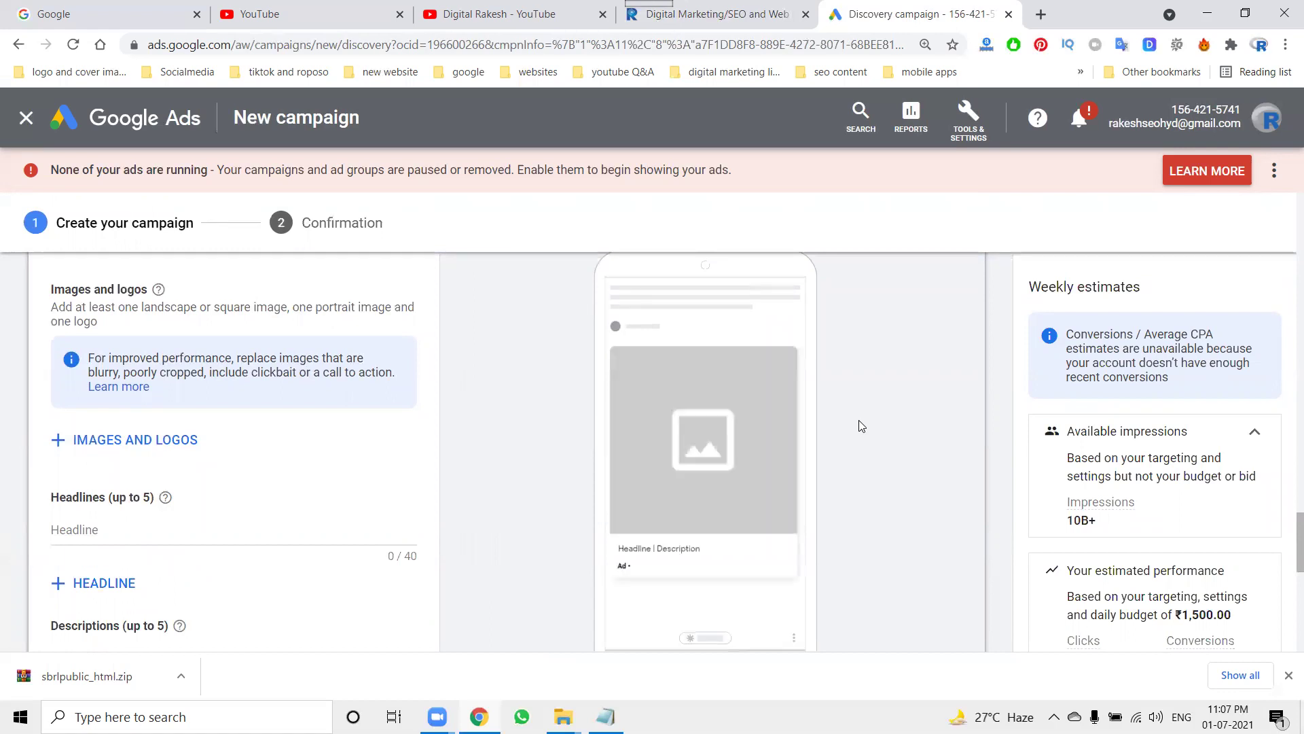
scroll(859, 425, "up", 3)
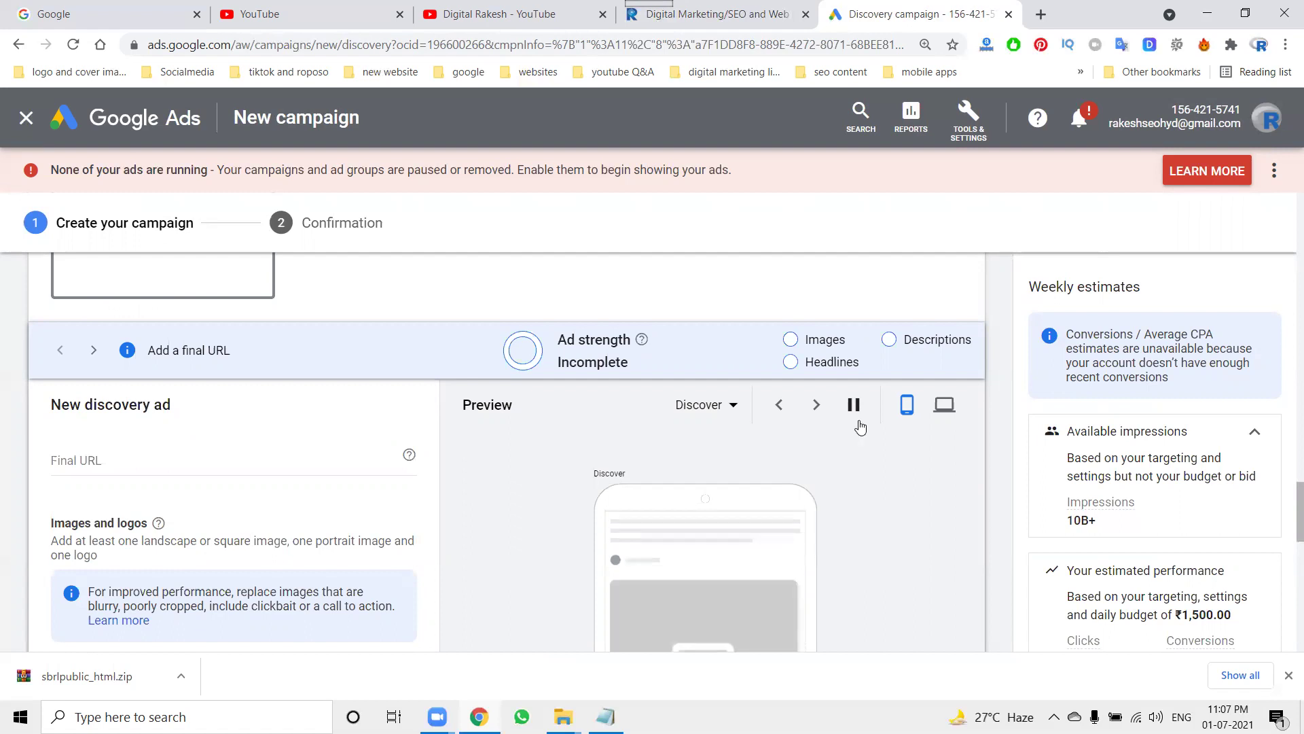
Go to Linked accounts under Tools & Settings > Setup, leaving the unsaved Discovery campaign draft
left_click(960, 136)
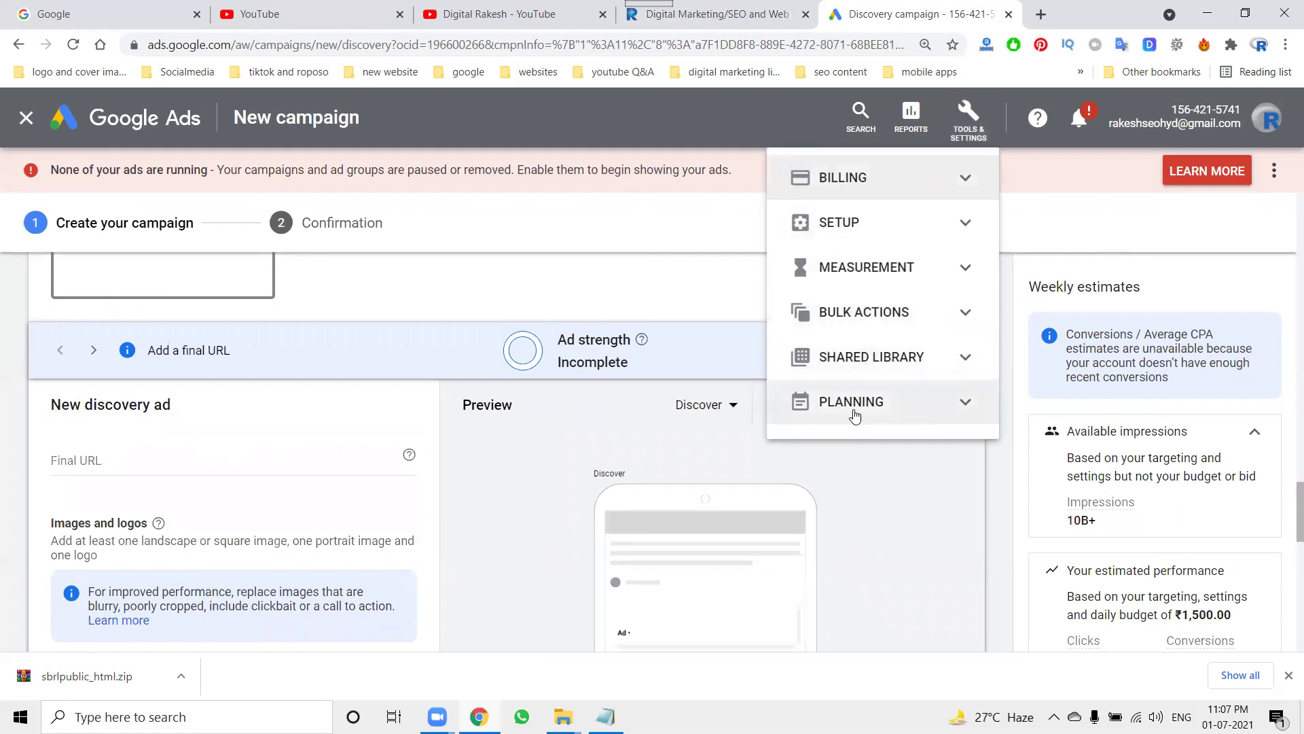
left_click(943, 406)
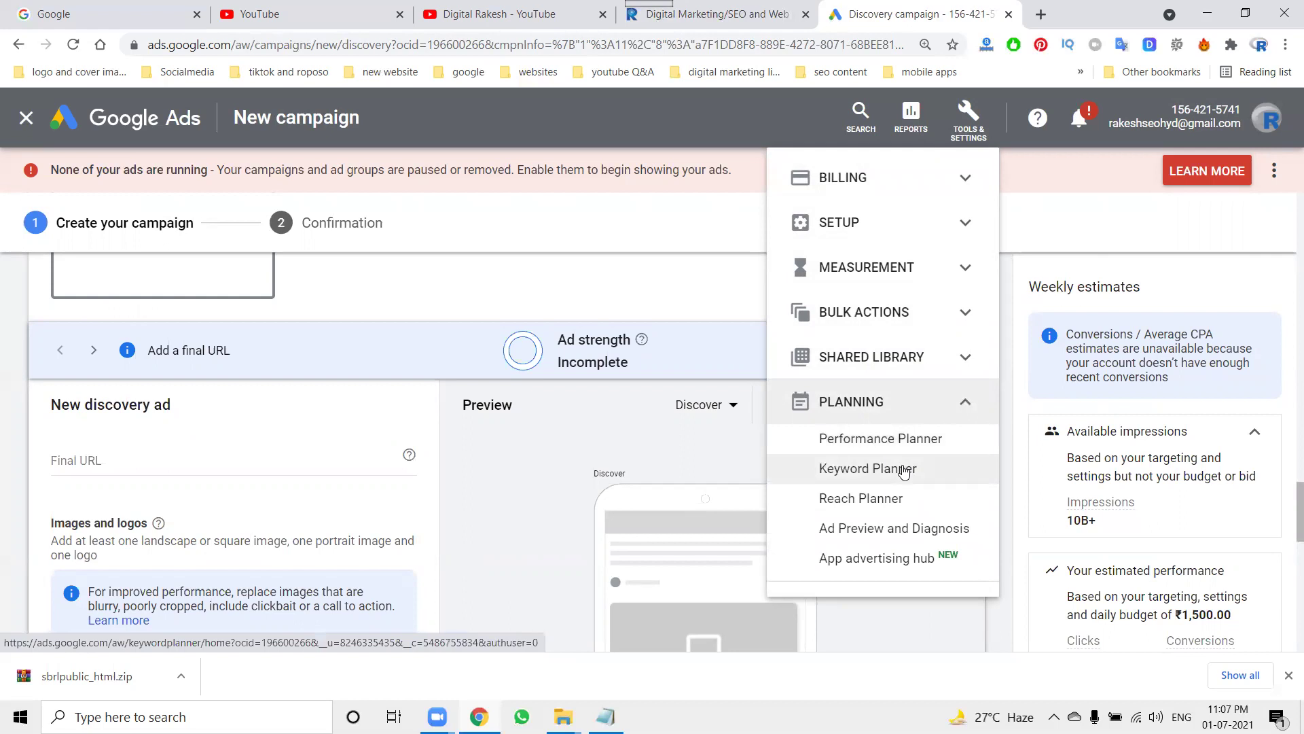
left_click(933, 236)
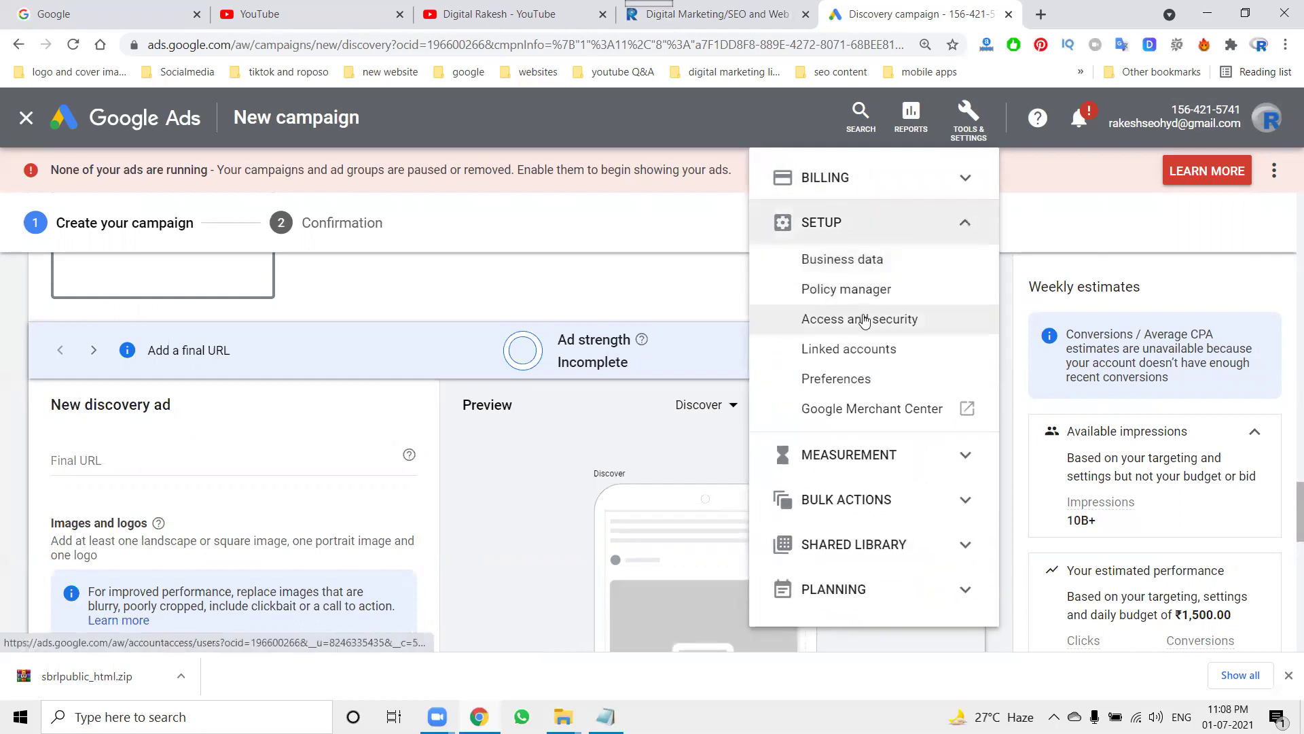
left_click(839, 348)
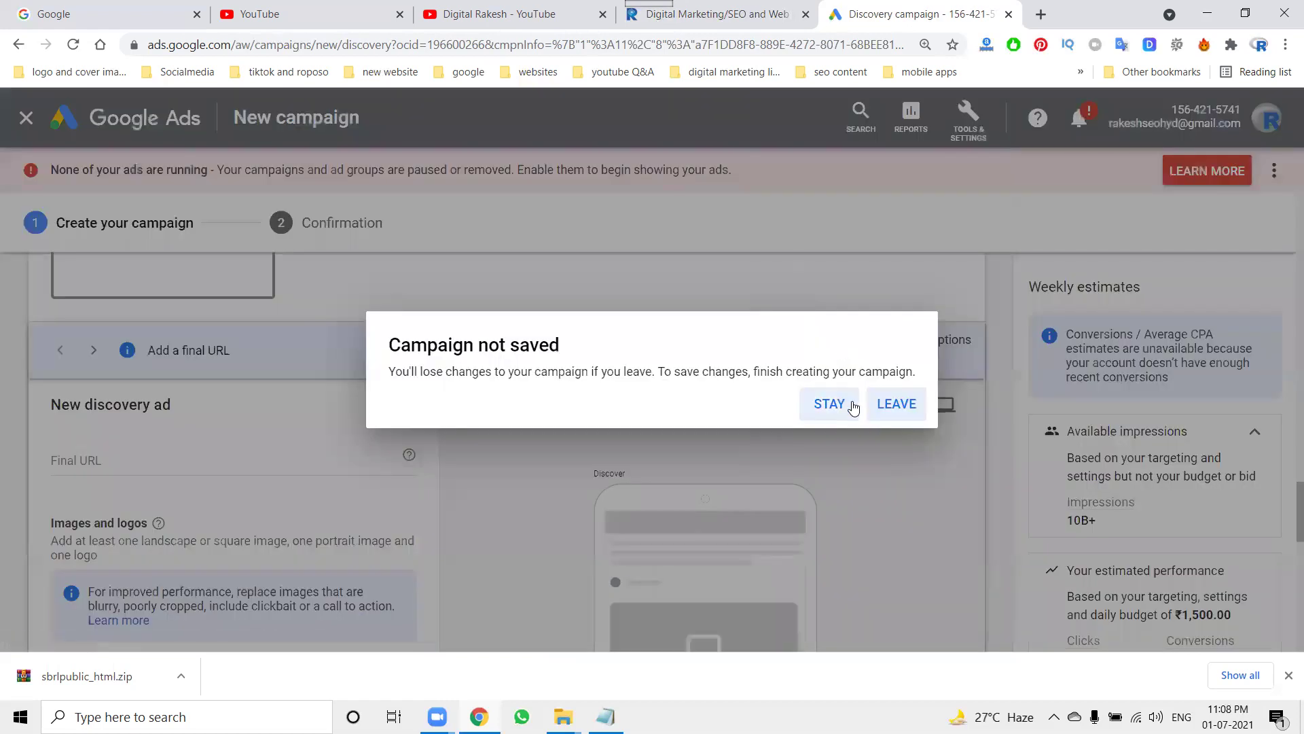
left_click(890, 405)
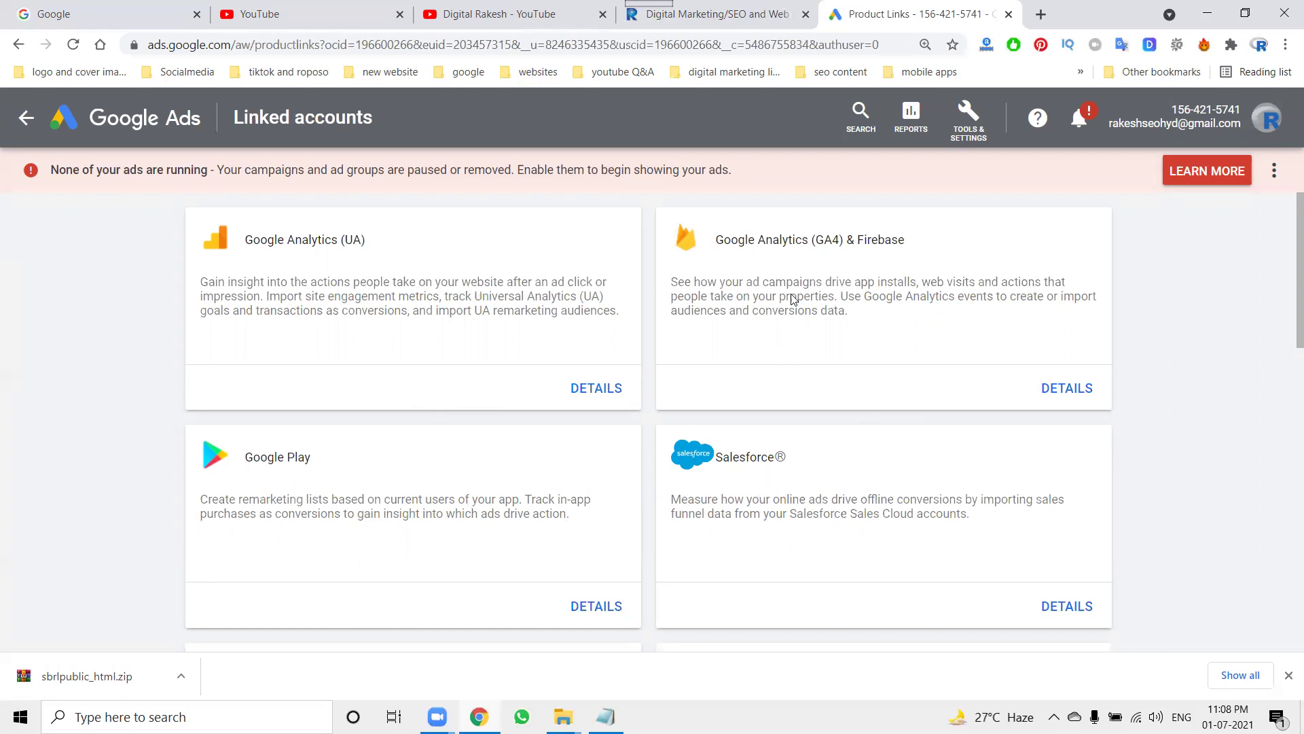
Browse the integration cards such as Google Analytics, Google Play and Salesforce, then go back to All campaigns Overview
scroll(792, 299, "down", 3)
scroll(612, 394, "down", 2)
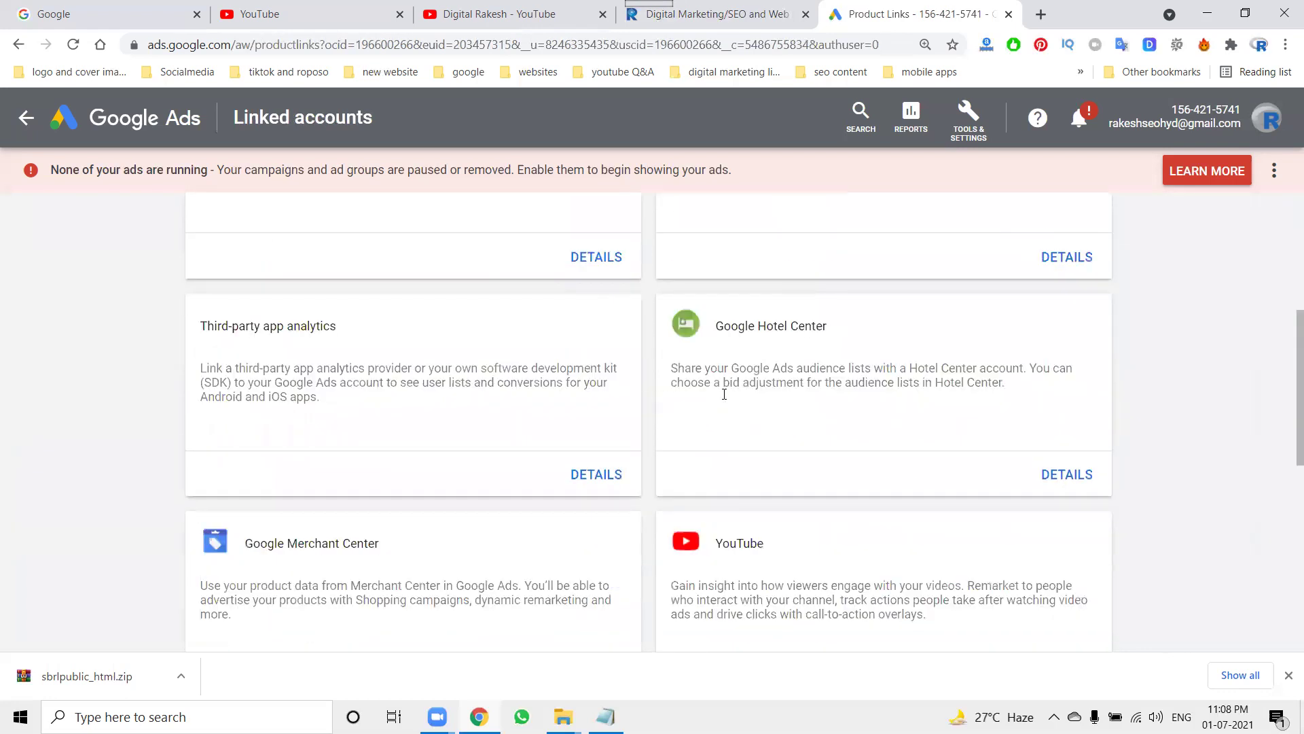
scroll(502, 520, "down", 3)
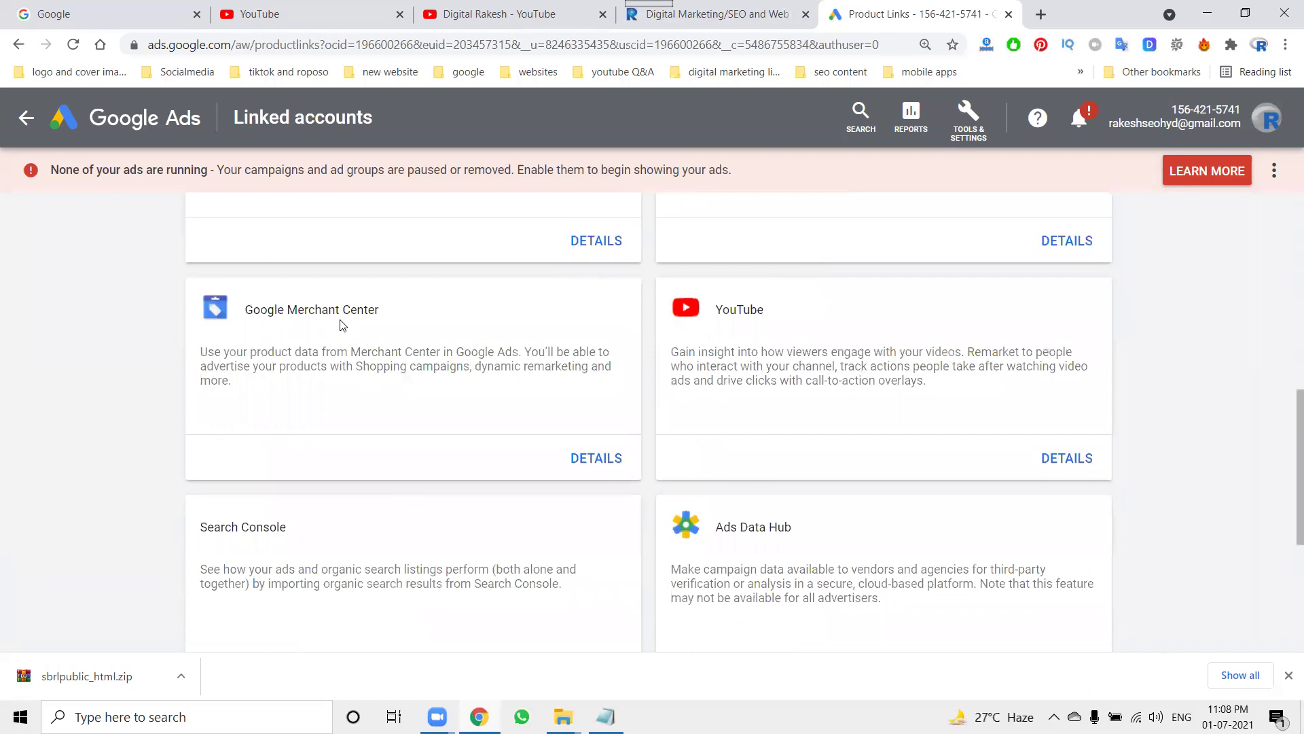
scroll(370, 400, "down", 2)
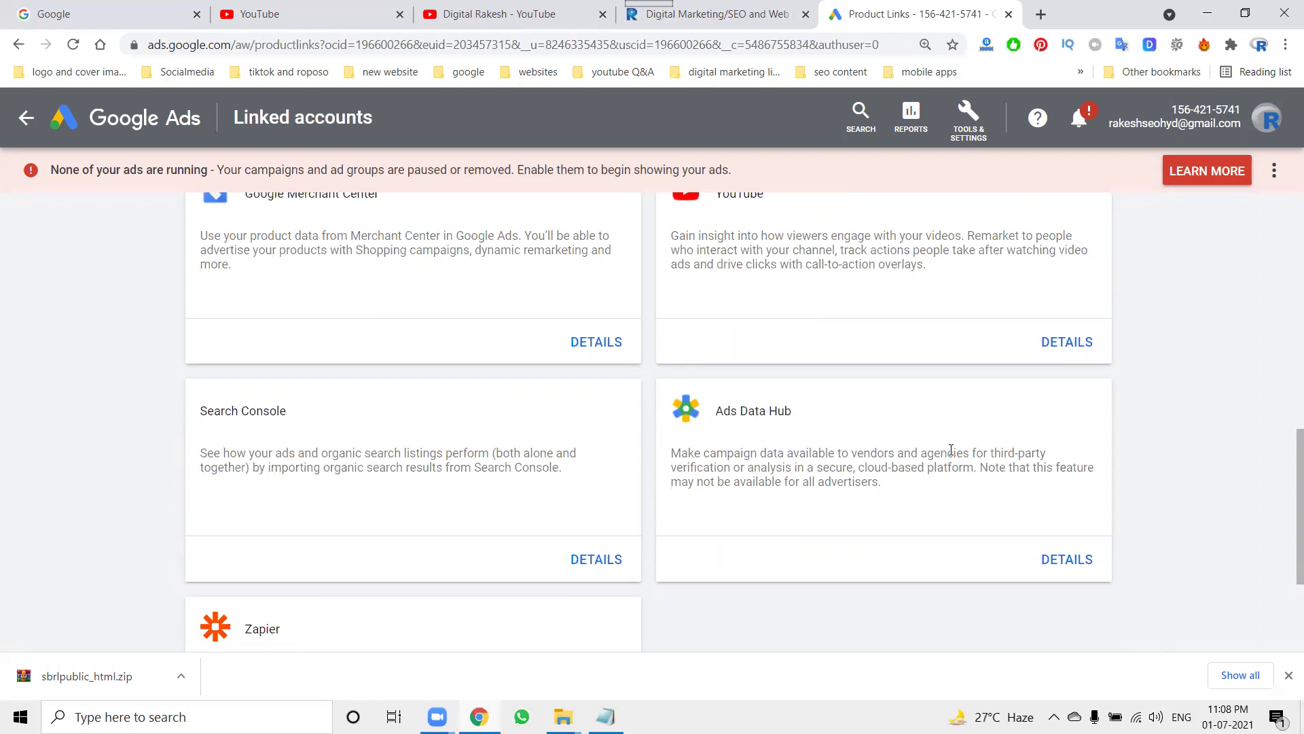
left_click(25, 118)
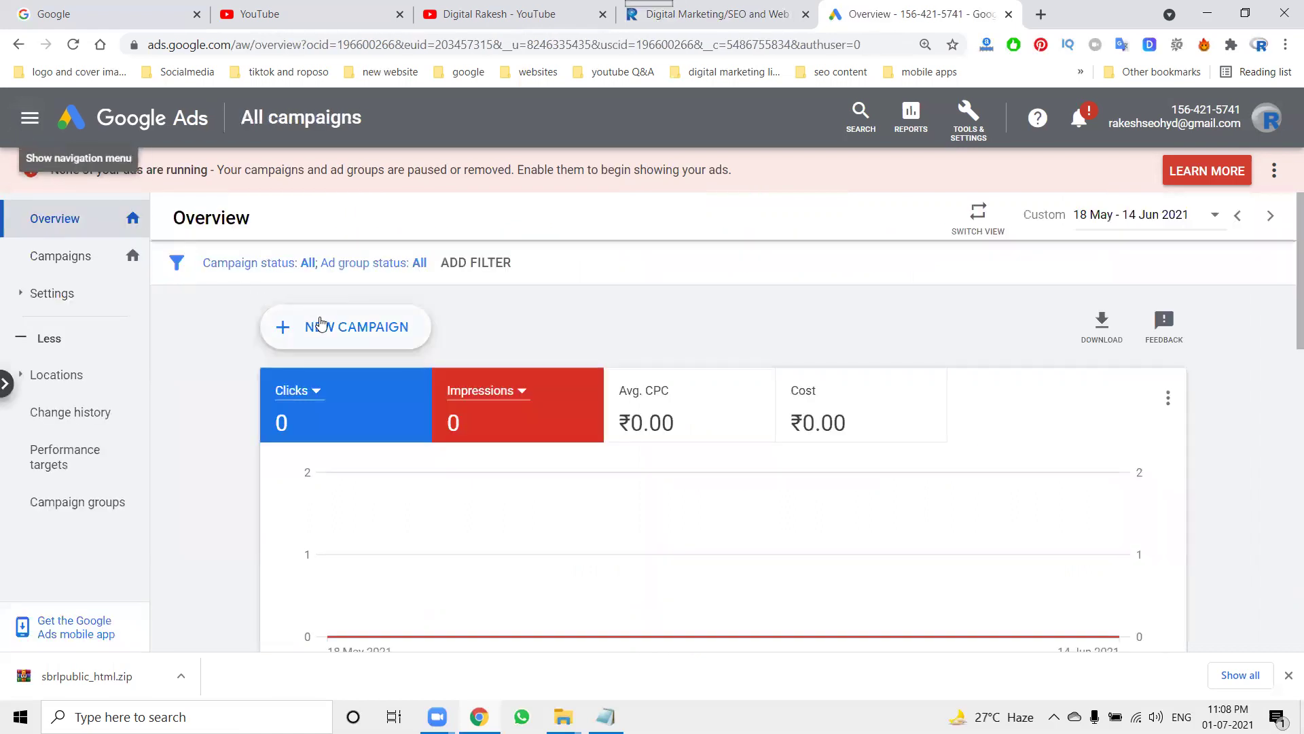
Start a new campaign without a goal's guidance to reach campaign types, then switch to the YouTube Videos tab
left_click(321, 326)
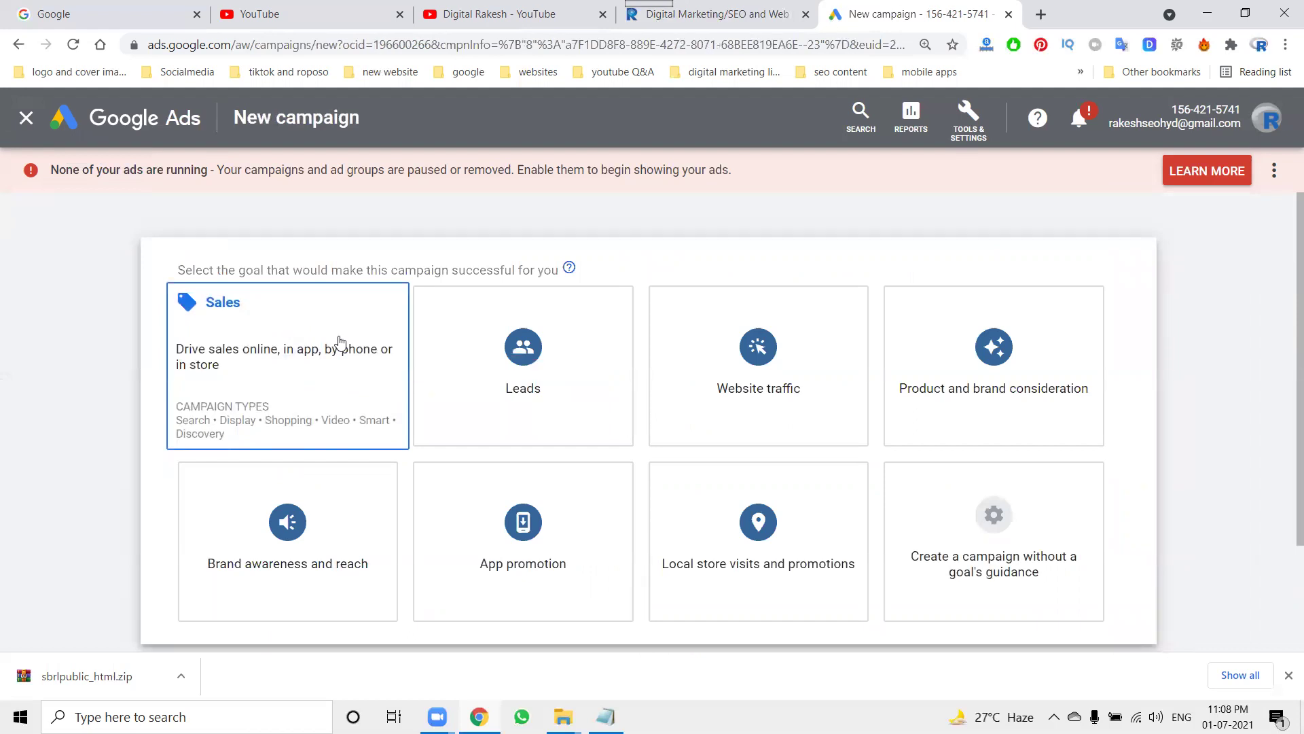
left_click(957, 542)
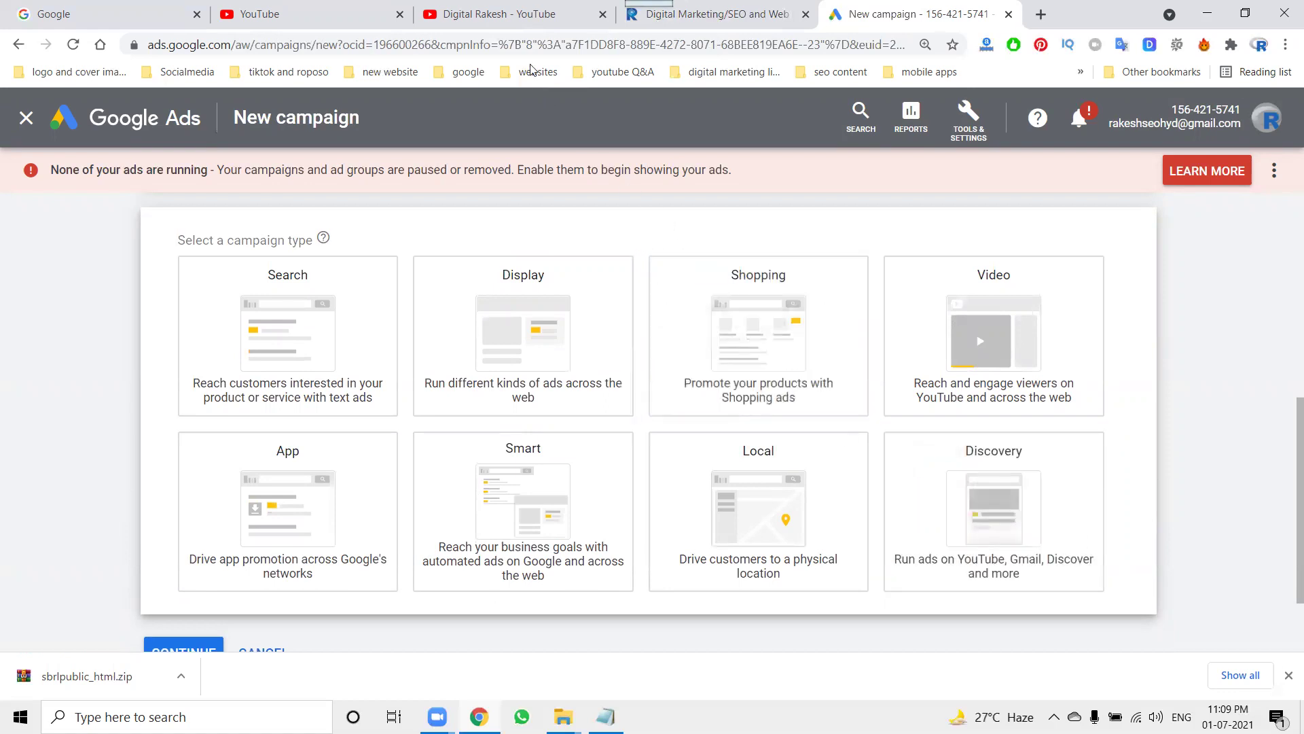
left_click(515, 20)
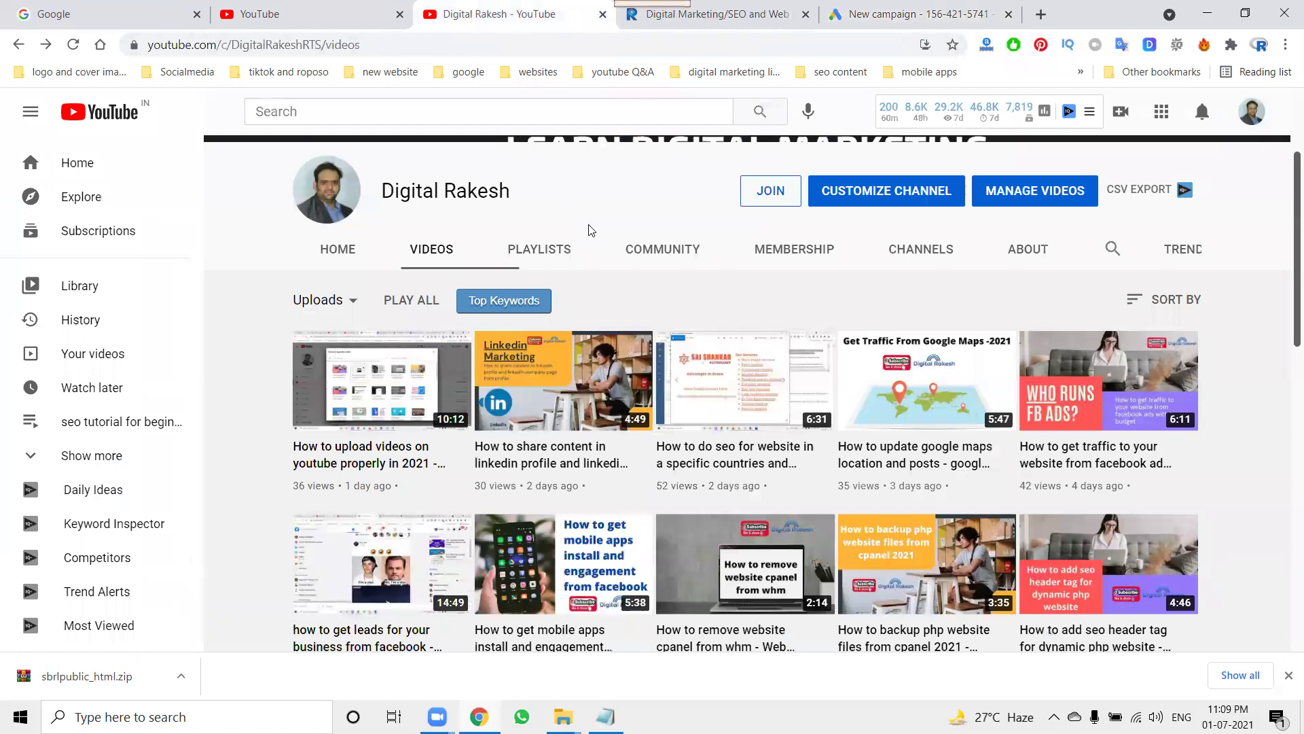